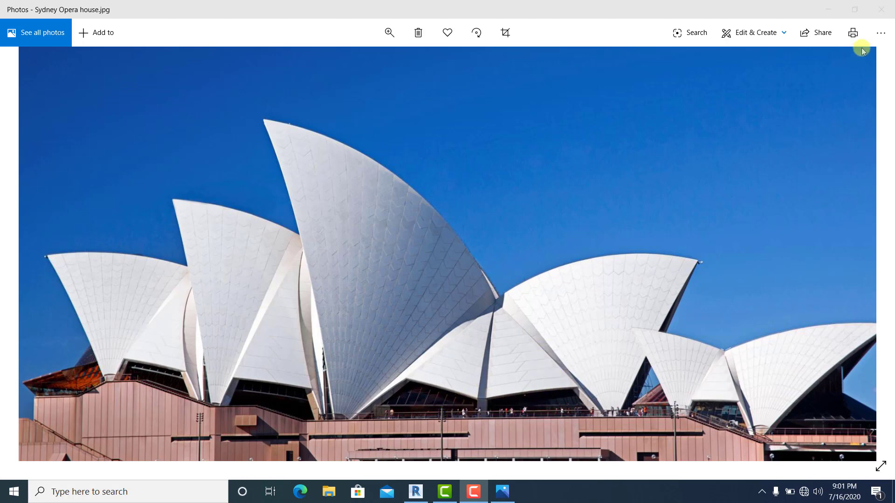
# Step: Close the Sydney Opera House photo and create a new Revit project from the Architectural Template
pyautogui.click(881, 10)
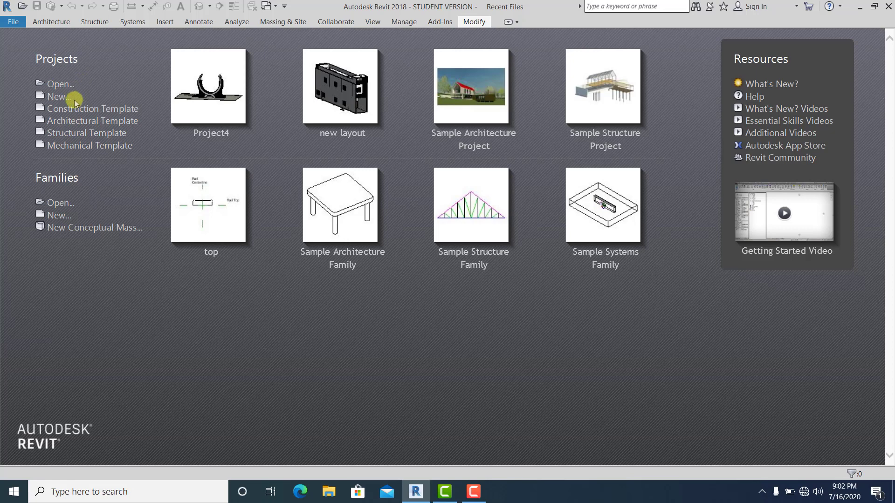
pyautogui.click(73, 120)
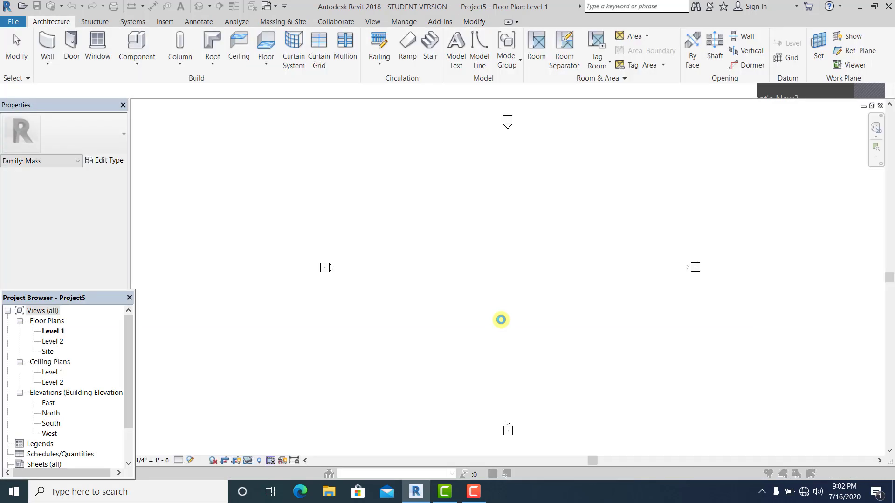
pyautogui.moveTo(566, 296); pyautogui.dragTo(497, 298, button='middle')
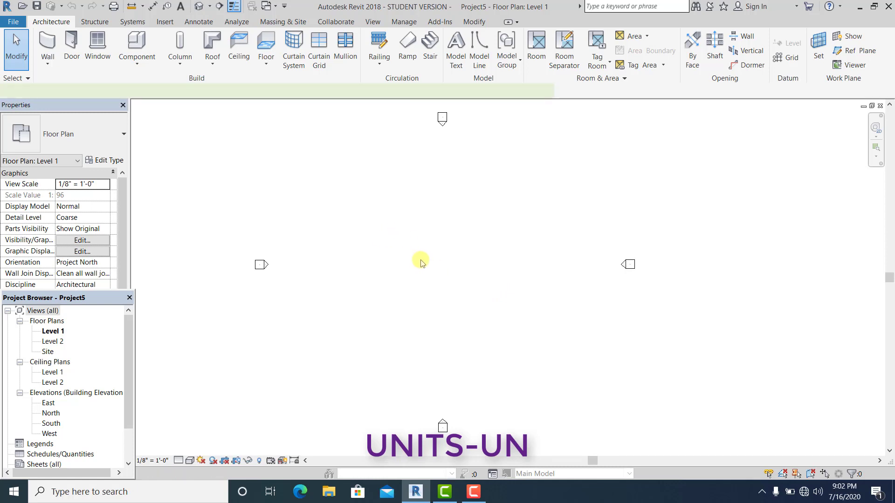
pyautogui.press('r')
pyautogui.press('p')
pyautogui.press('Escape')
# Step: Set the project's length units to meters
pyautogui.press('u')
pyautogui.press('n')
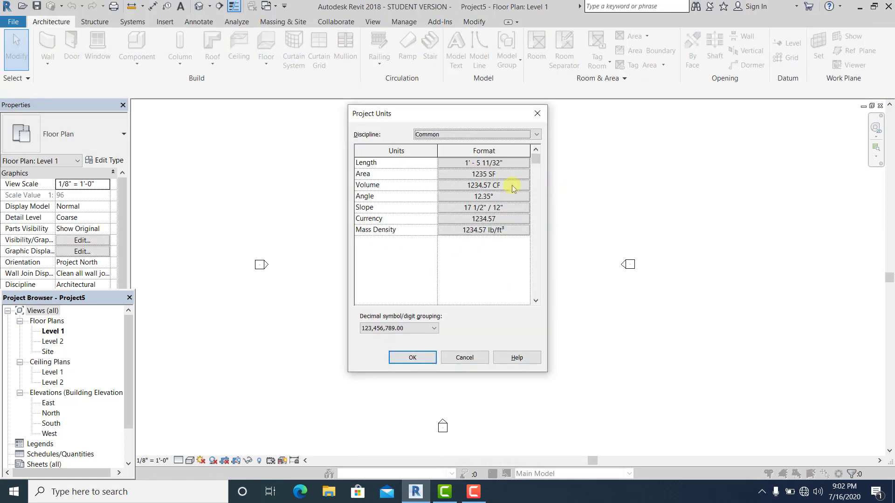
pyautogui.click(505, 168)
pyautogui.click(499, 182)
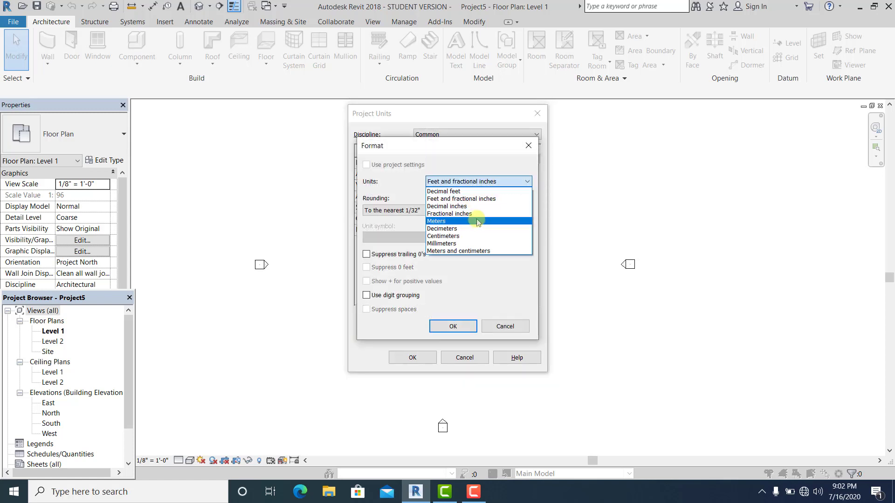
pyautogui.click(480, 222)
pyautogui.click(455, 326)
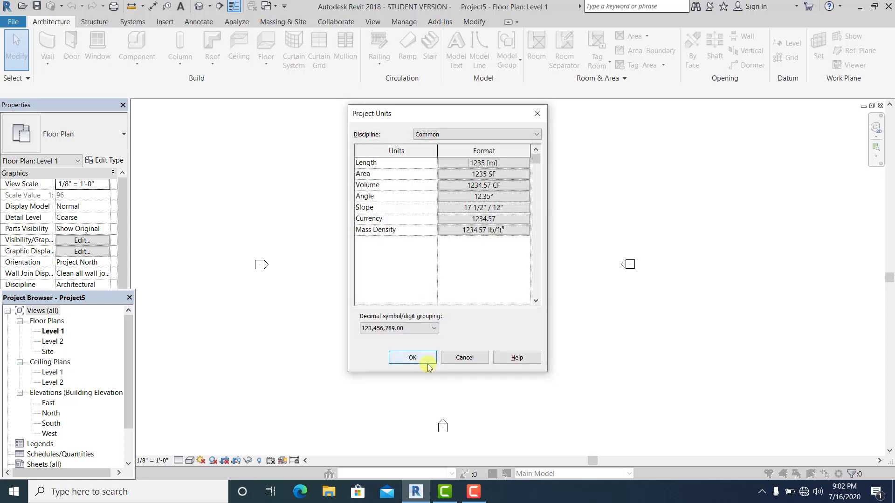
pyautogui.click(412, 358)
# Step: Draw a horizontal reference plane on Level 1 through the east and west elevation markers, extending slightly past both
pyautogui.scroll(-1, 460, 326)
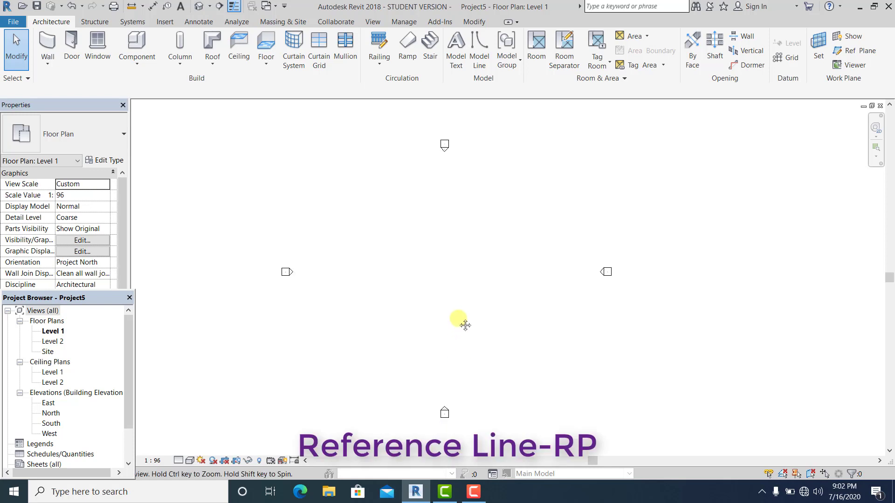
pyautogui.scroll(1, 446, 317)
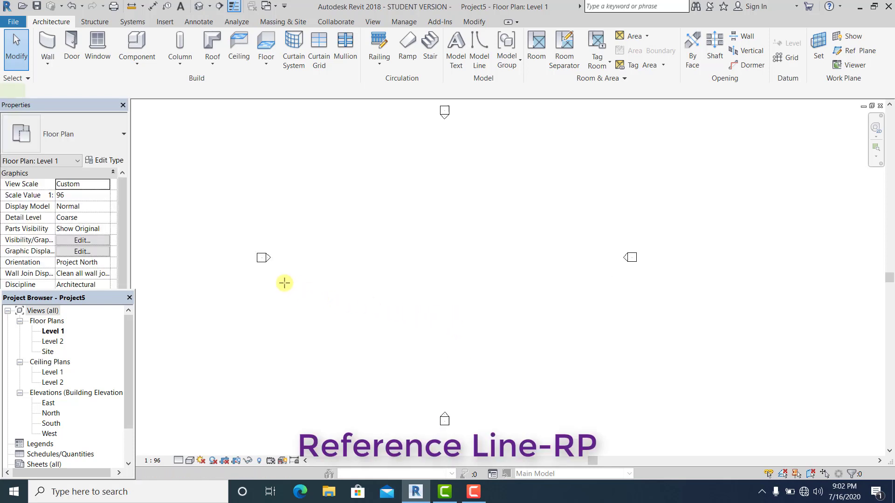
pyautogui.press('r')
pyautogui.press('p')
pyautogui.click(252, 257)
pyautogui.click(690, 257)
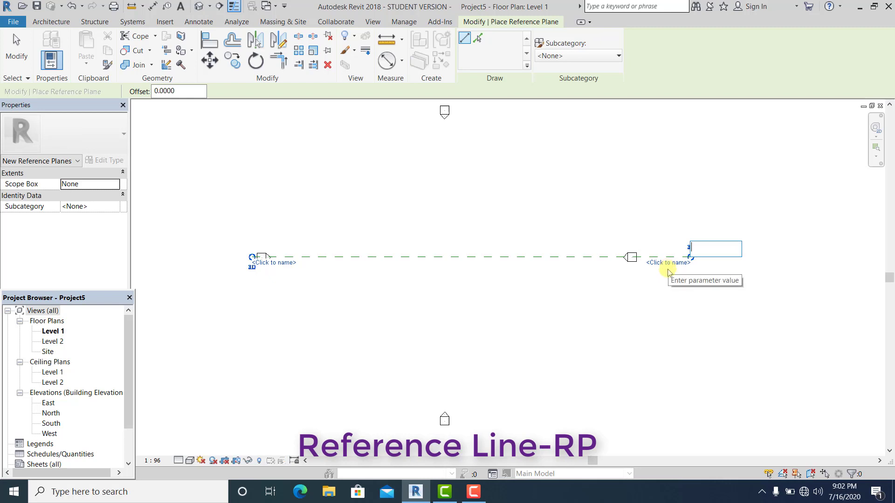
# Step: Draw a vertical reference plane through the north and south elevation markers, crossing the horizontal one, and end the command
pyautogui.scroll(-1, 512, 347)
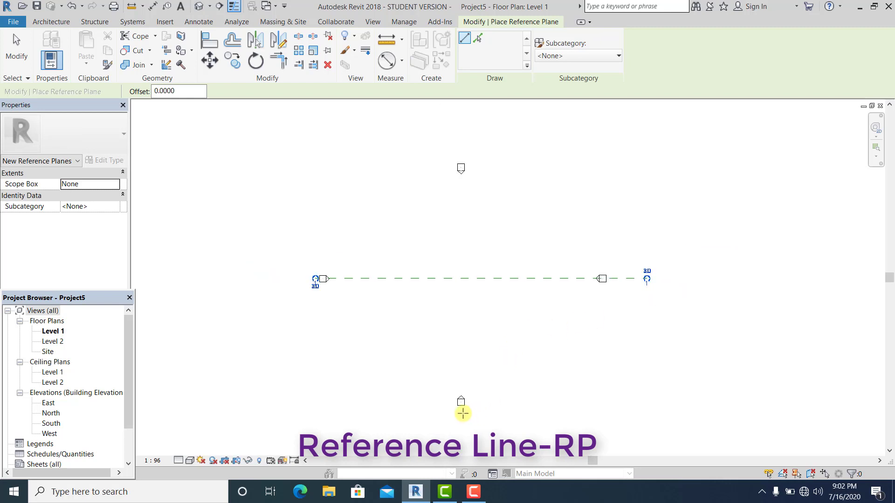
pyautogui.click(463, 414)
pyautogui.click(464, 138)
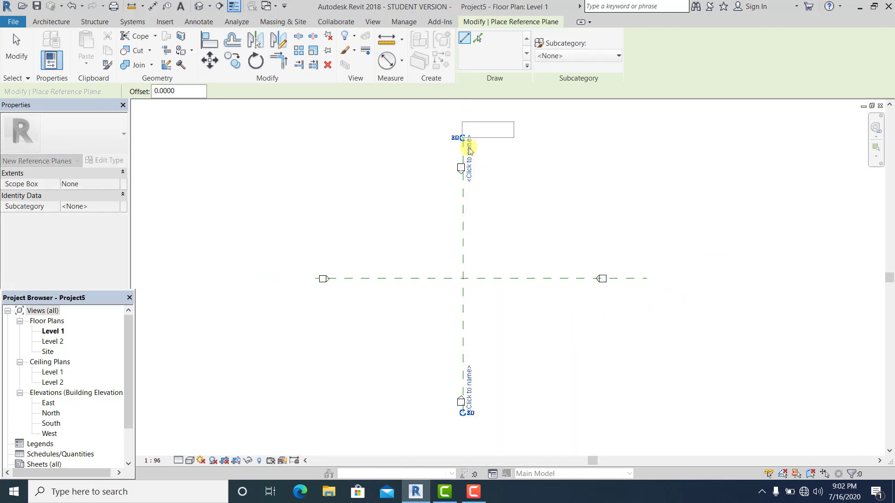
pyautogui.click(463, 138)
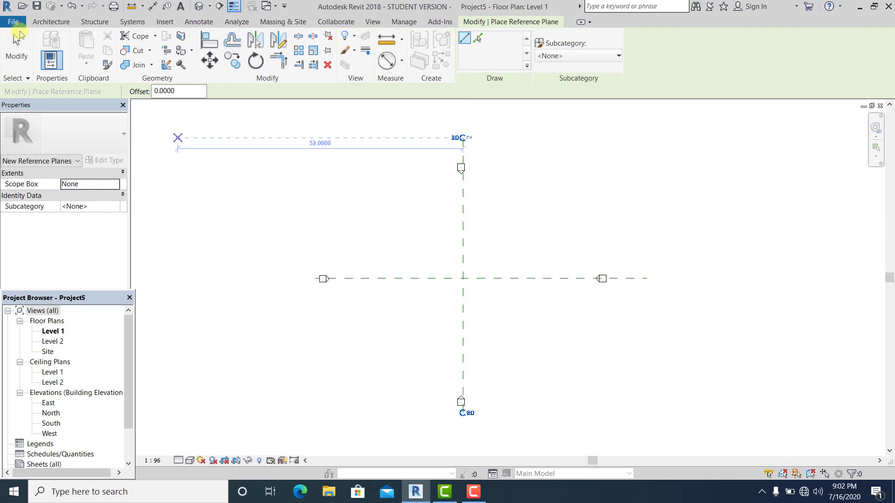
pyautogui.click(20, 34)
pyautogui.scroll(-2, 539, 245)
pyautogui.scroll(1, 494, 238)
pyautogui.moveTo(494, 238); pyautogui.dragTo(511, 247, button='middle')
pyautogui.scroll(1, 478, 236)
pyautogui.scroll(1, 478, 266)
pyautogui.scroll(-1, 508, 280)
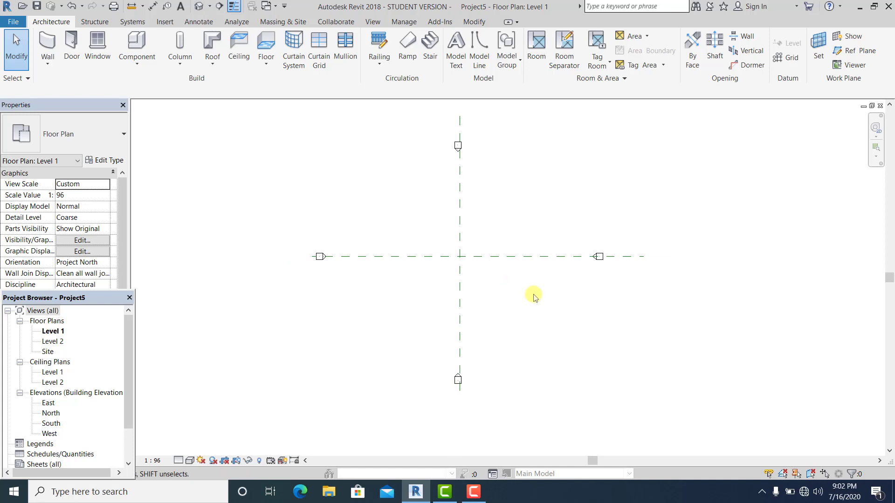
pyautogui.scroll(1, 531, 297)
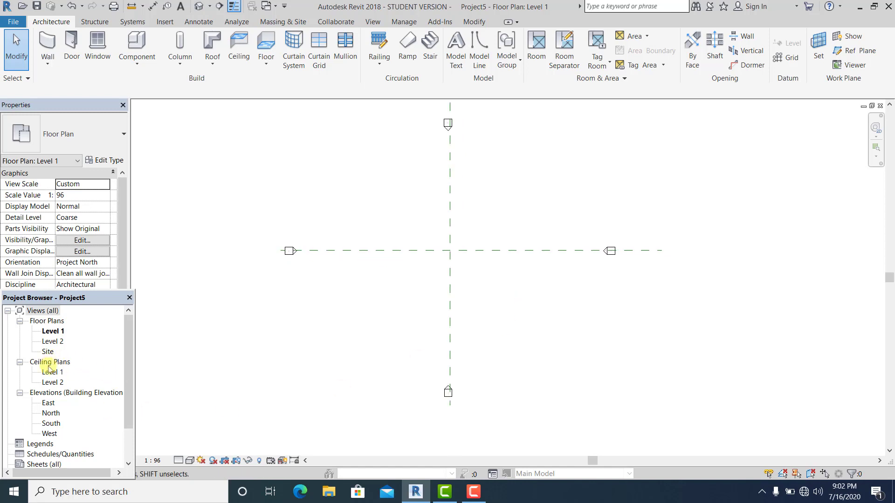
# Step: Open the East elevation and set the height of Level 2 above Level 1 to 11 m
pyautogui.doubleClick(48, 404)
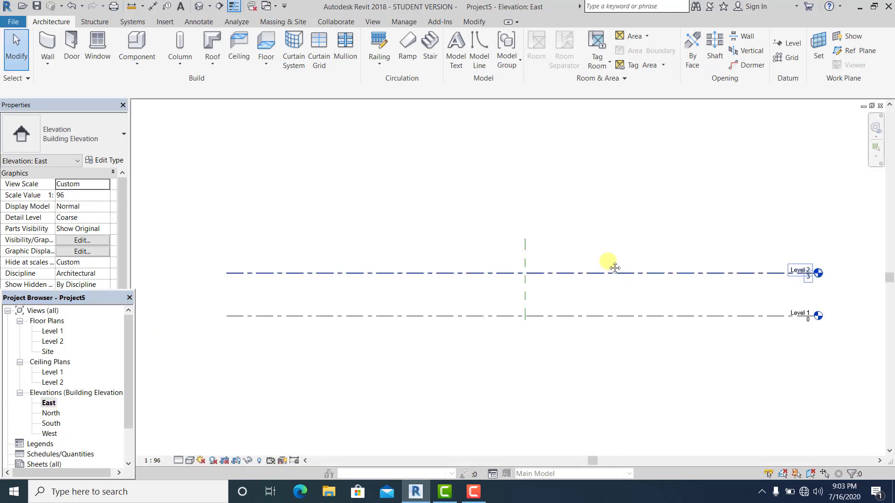
pyautogui.moveTo(606, 265); pyautogui.dragTo(573, 248, button='middle')
pyautogui.click(540, 256)
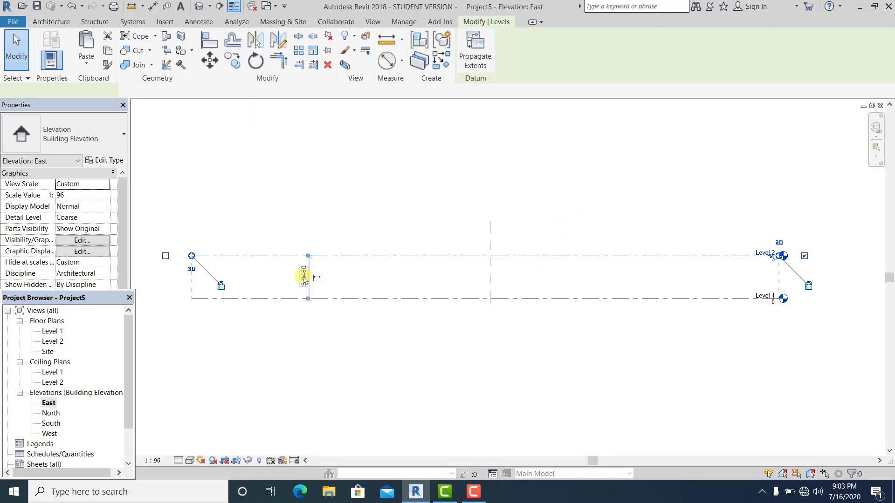
pyautogui.click(304, 277)
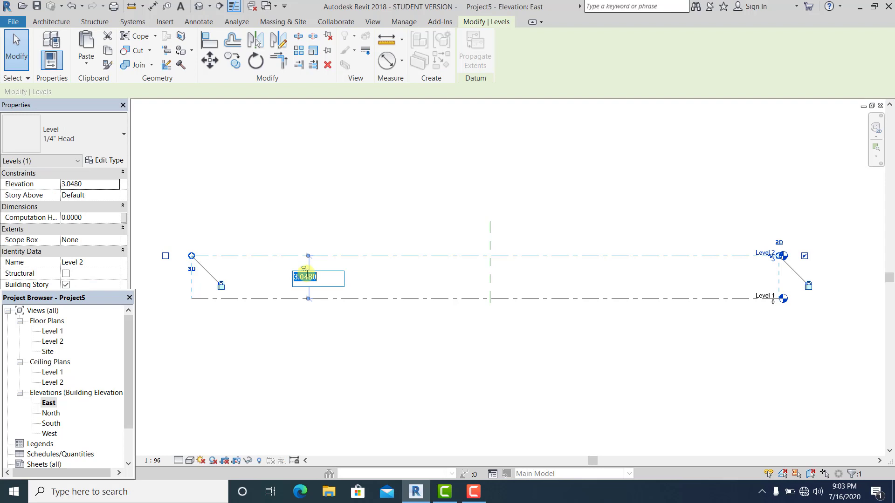
pyautogui.write('11')
pyautogui.press('Return')
pyautogui.click(361, 335)
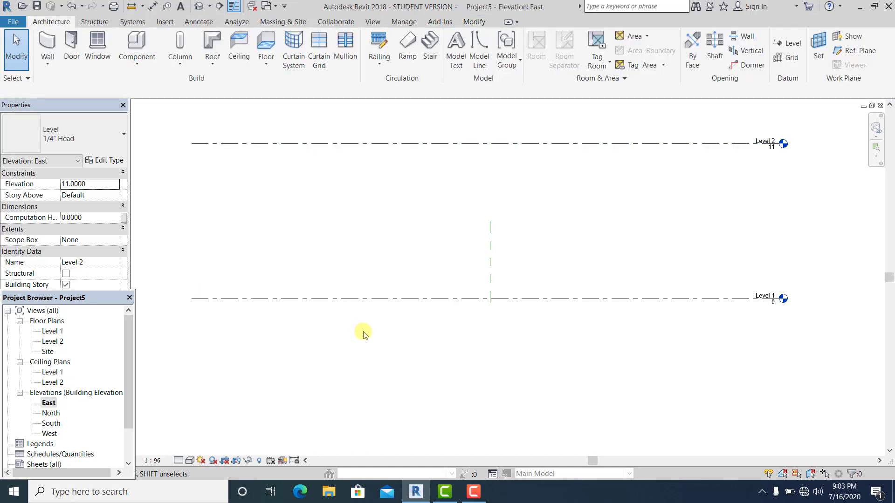
# Step: Add a level above Level 2 at an elevation of about 20 m, aligned with the ends of the existing levels
pyautogui.scroll(-2, 376, 340)
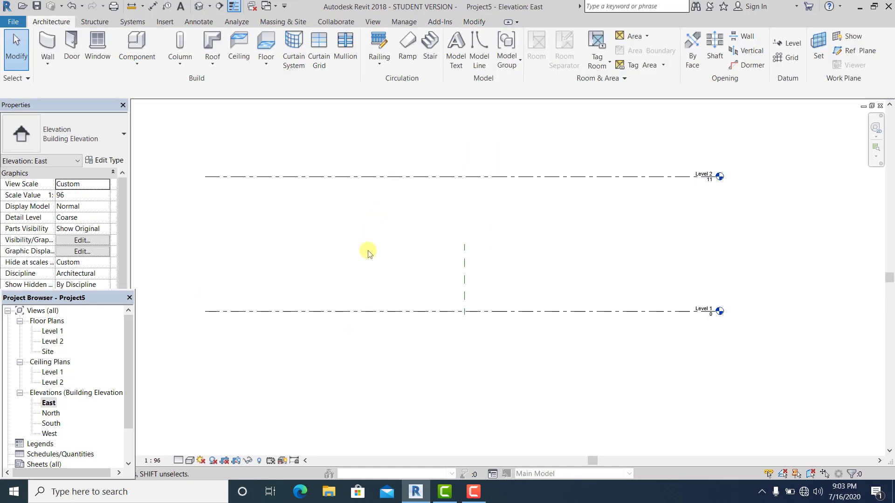
pyautogui.scroll(-2, 375, 266)
pyautogui.moveTo(376, 266); pyautogui.dragTo(403, 289, button='middle')
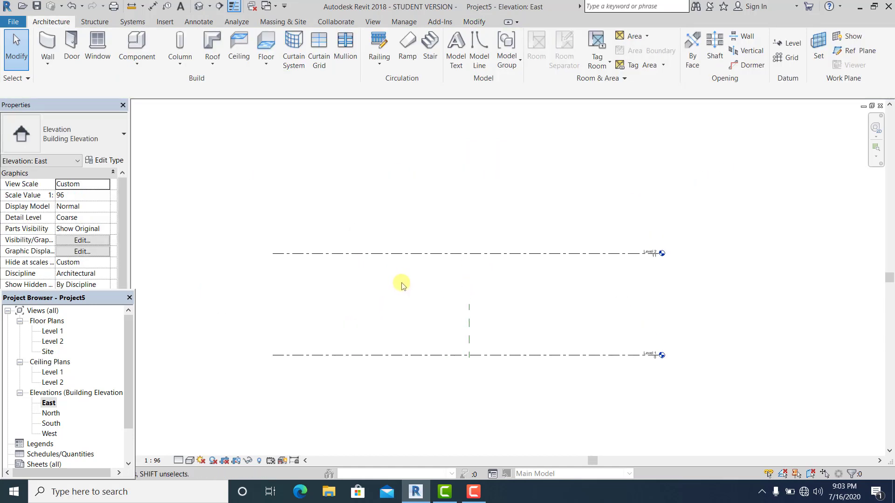
pyautogui.press('l')
pyautogui.press('l')
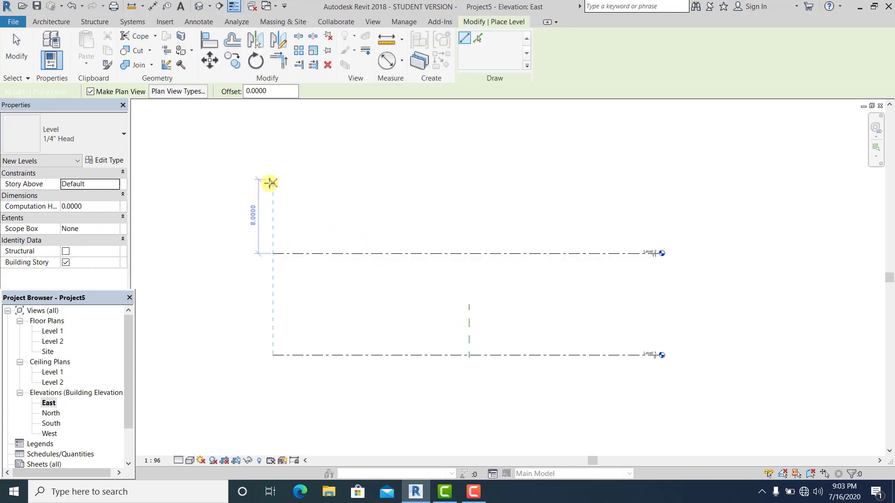
pyautogui.click(273, 171)
pyautogui.click(658, 170)
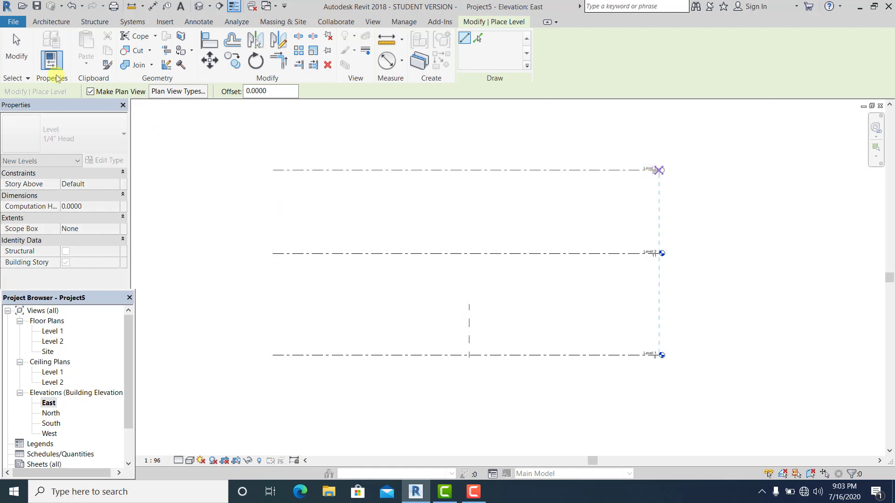
pyautogui.click(23, 47)
pyautogui.scroll(1, 462, 210)
pyautogui.scroll(-1, 515, 257)
pyautogui.moveTo(515, 257); pyautogui.dragTo(526, 313, button='middle')
pyautogui.scroll(1, 484, 245)
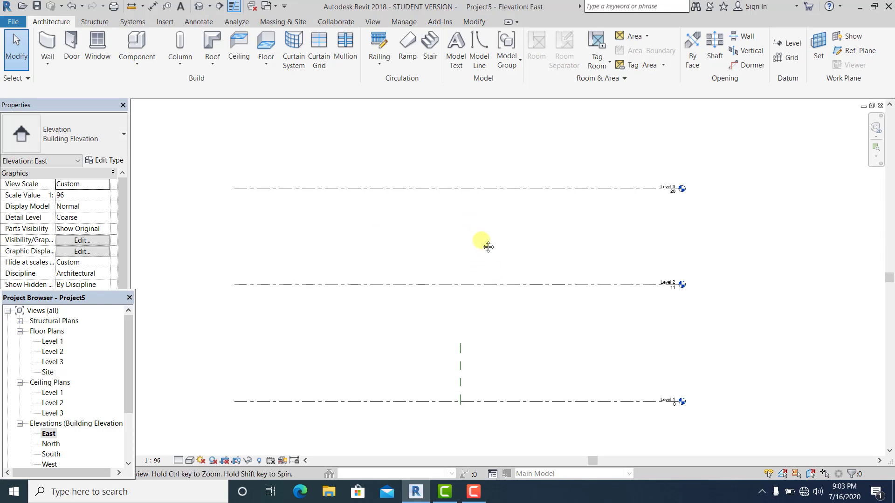
pyautogui.moveTo(475, 244); pyautogui.dragTo(471, 220, button='middle')
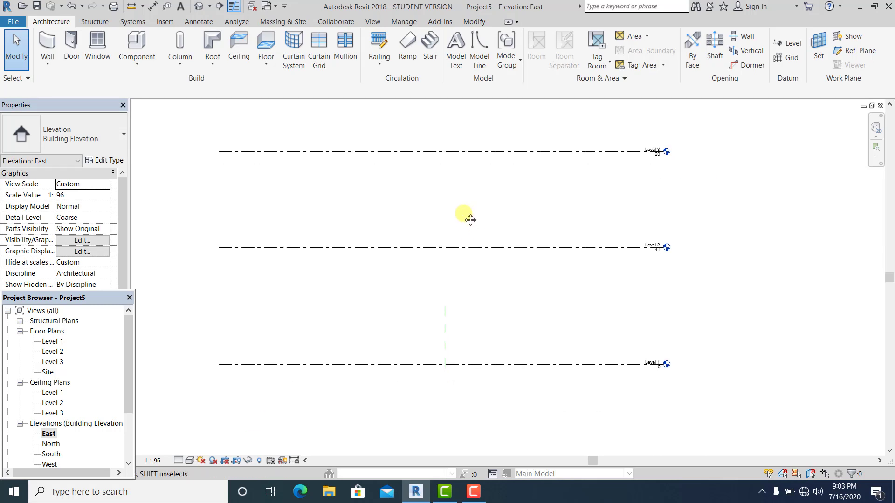
pyautogui.scroll(1, 439, 212)
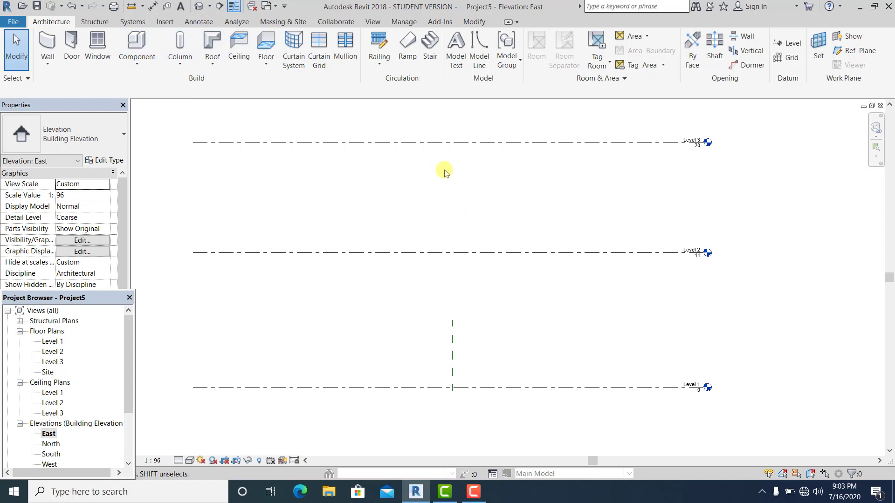
pyautogui.moveTo(479, 190); pyautogui.dragTo(485, 196, button='middle')
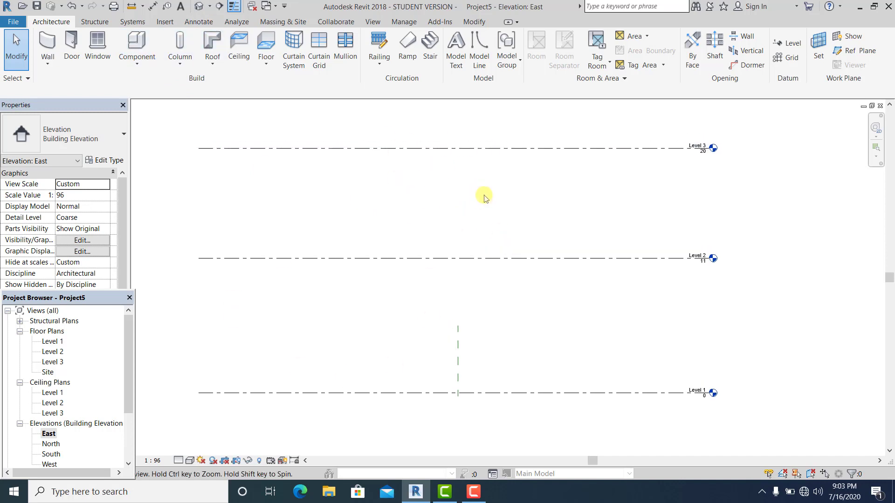
pyautogui.scroll(-3, 454, 299)
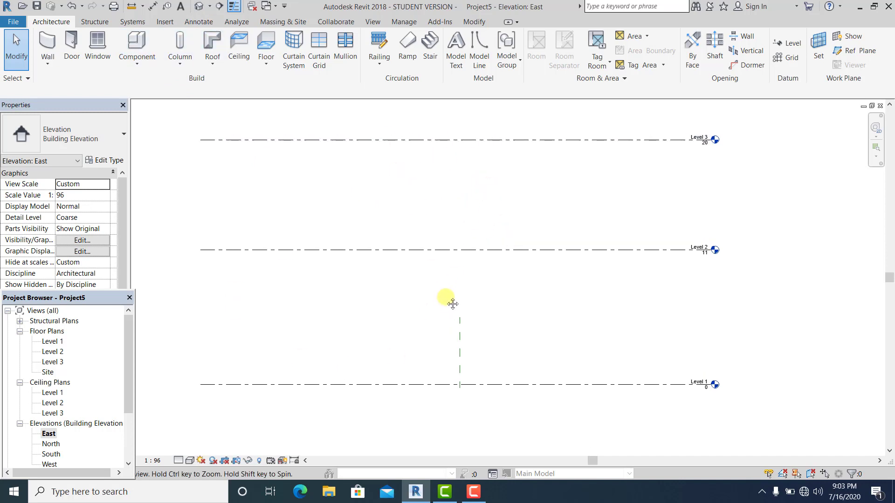
pyautogui.moveTo(447, 351); pyautogui.dragTo(460, 348, button='middle')
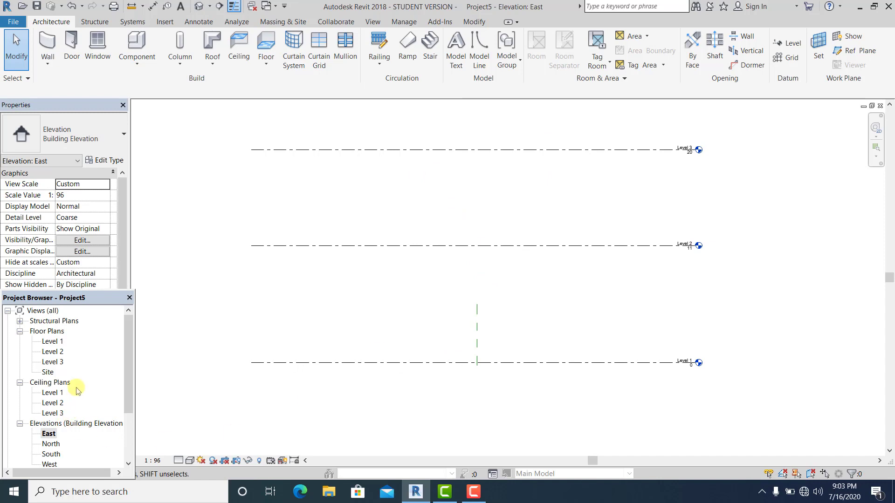
# Step: Open the Level 1 floor plan and start an in-place model in the Mass category named Mass 1
pyautogui.doubleClick(51, 342)
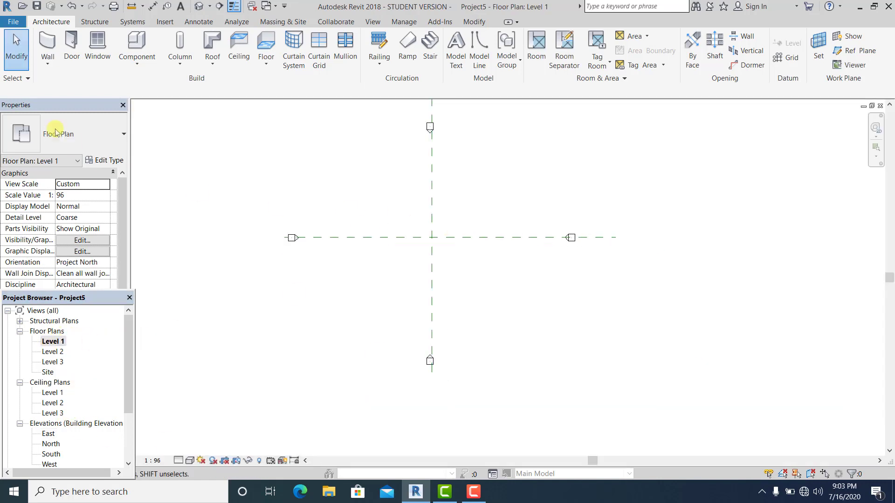
pyautogui.click(137, 55)
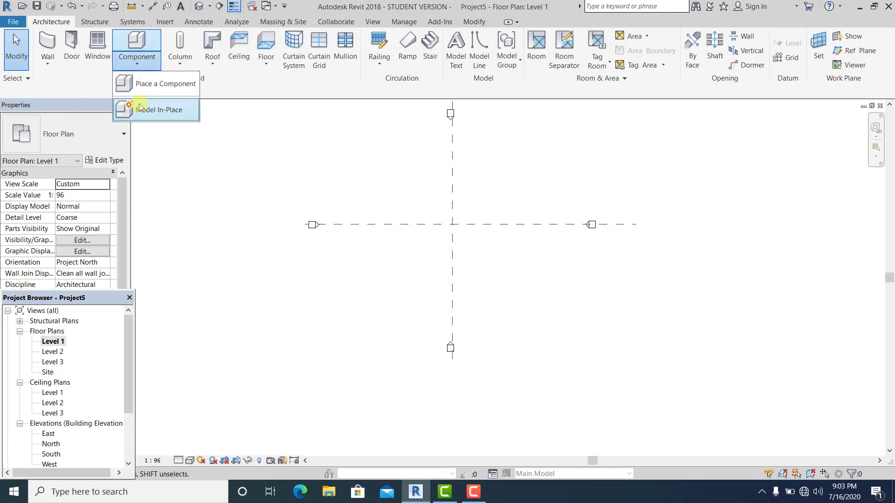
pyautogui.click(139, 110)
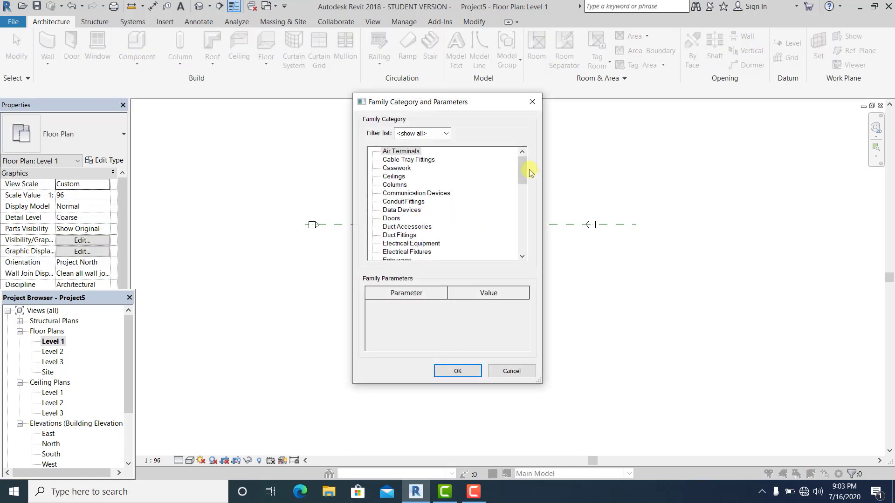
pyautogui.moveTo(521, 178); pyautogui.dragTo(522, 199)
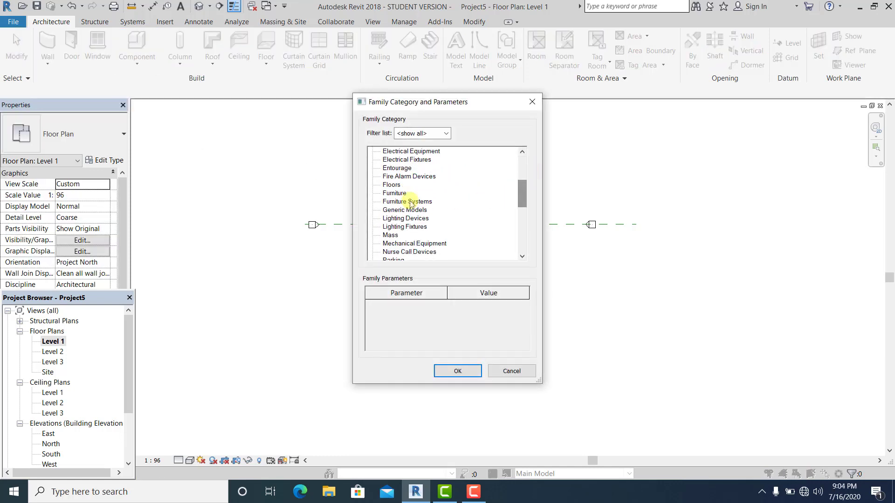
pyautogui.doubleClick(387, 235)
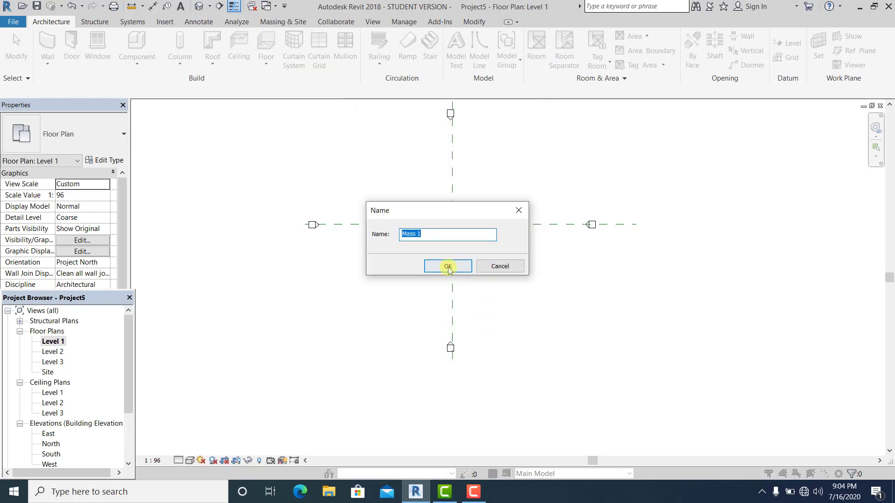
pyautogui.click(448, 266)
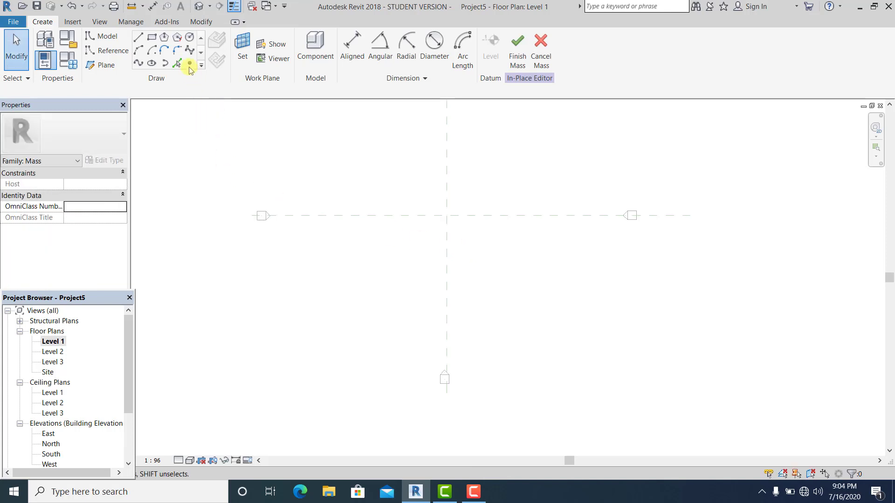
# Step: Place three reference points along the horizontal reference plane, one at the planes' intersection and one on each side of it
pyautogui.click(190, 63)
pyautogui.scroll(2, 418, 216)
pyautogui.click(515, 216)
pyautogui.press('Escape')
pyautogui.scroll(5, 471, 251)
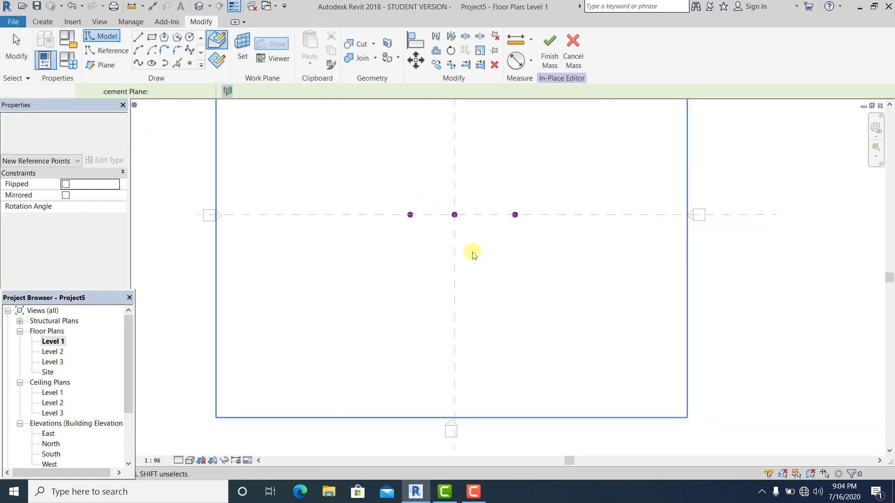
# Step: Set the distance from the vertical reference plane to the reference point on its right side to 10 m
pyautogui.scroll(-2, 476, 224)
pyautogui.scroll(1, 501, 216)
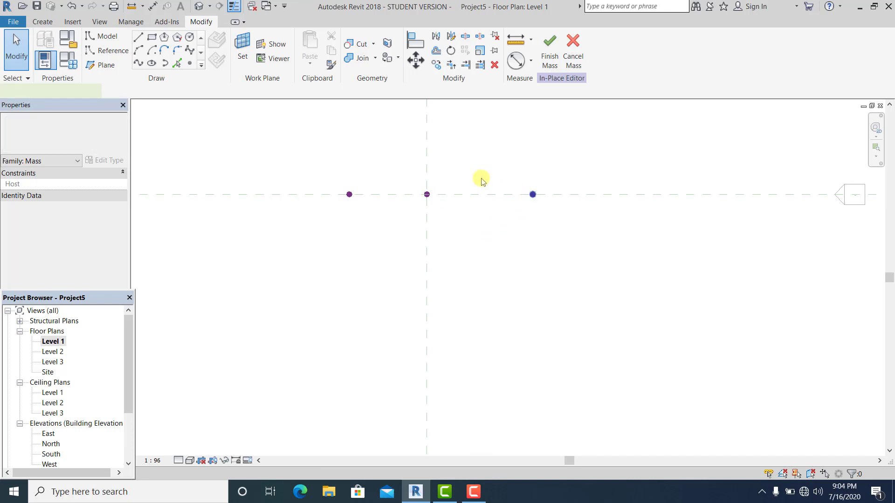
pyautogui.click(533, 194)
pyautogui.click(479, 163)
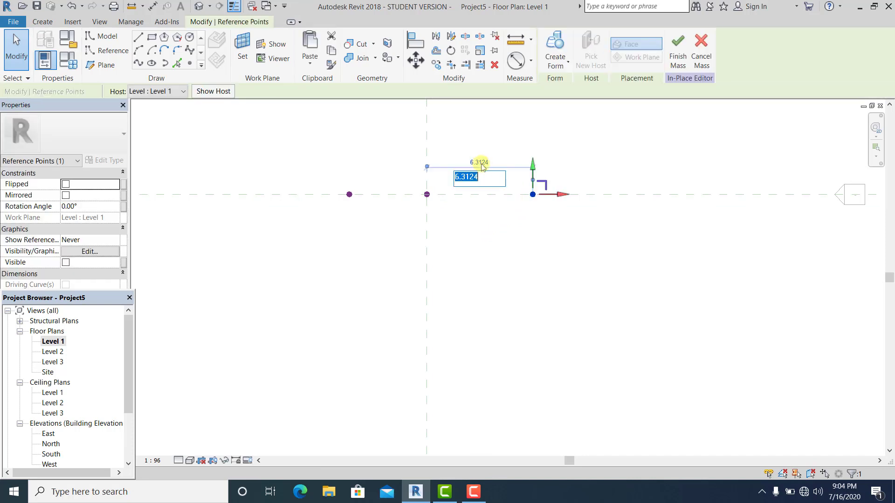
pyautogui.write('10')
pyautogui.press('Return')
pyautogui.click(510, 261)
pyautogui.scroll(-2, 509, 262)
pyautogui.scroll(-1, 507, 262)
pyautogui.scroll(1, 438, 232)
# Step: Set the distance from the vertical reference plane to the reference point on its left side to 10 m
pyautogui.click(438, 230)
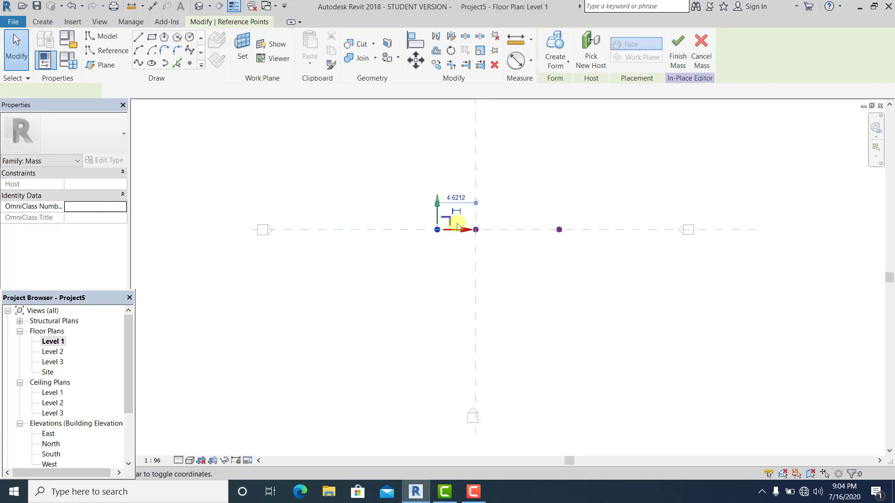
pyautogui.click(457, 200)
pyautogui.write('1')
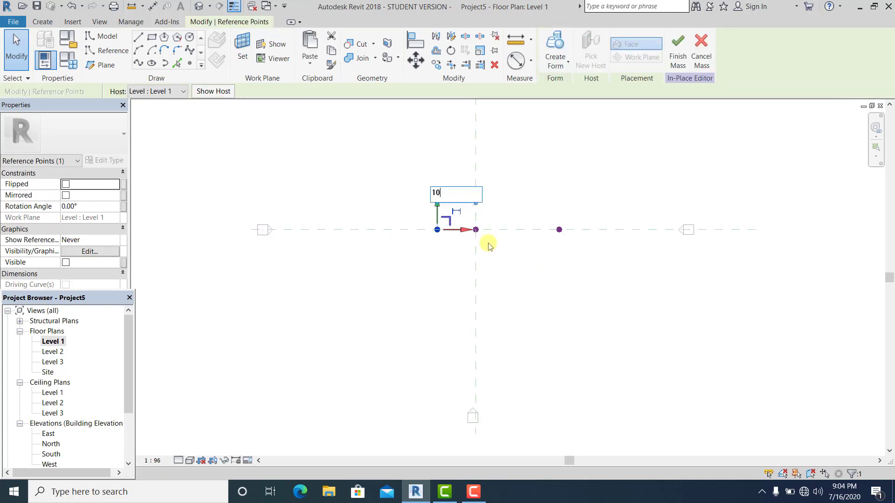
pyautogui.write('0')
pyautogui.press('Return')
pyautogui.press('Escape')
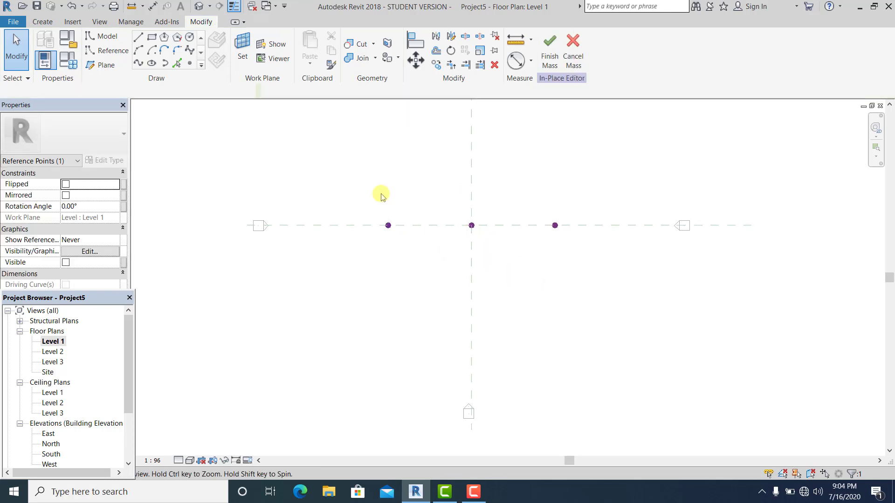
# Step: Place a fourth reference point on the vertical reference plane, below the planes' intersection
pyautogui.click(190, 63)
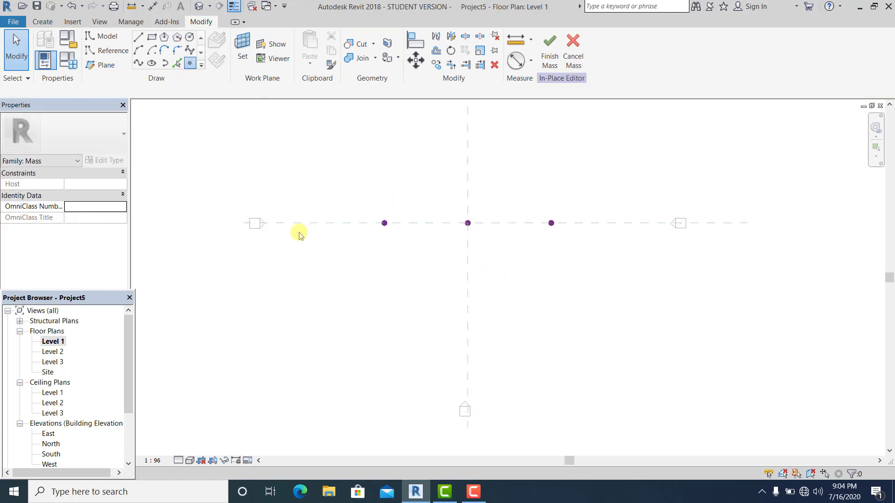
pyautogui.click(468, 296)
pyautogui.press('Escape')
pyautogui.scroll(1, 302, 245)
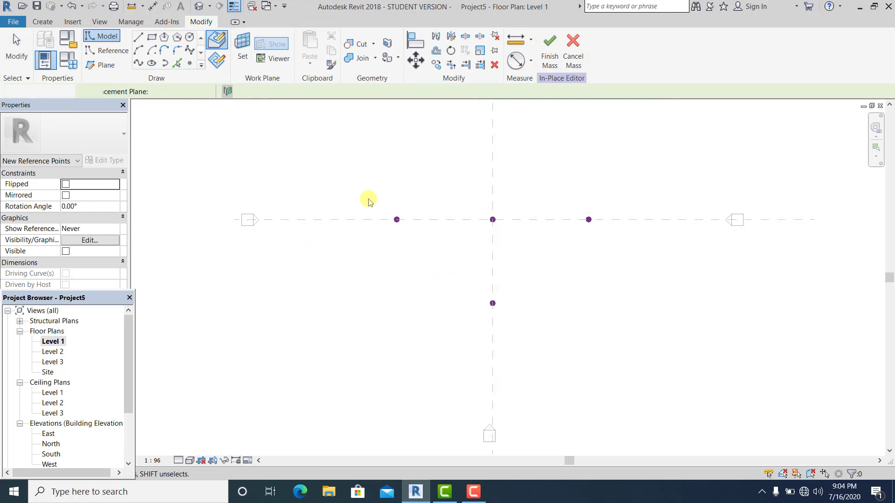
# Step: Move the two outer reference points together straight down, to a height between the intersection point and the lowest point
pyautogui.moveTo(364, 193); pyautogui.dragTo(410, 226)
pyautogui.keyDown('ctrl'); pyautogui.moveTo(558, 202); pyautogui.dragTo(602, 237); pyautogui.keyUp('ctrl')
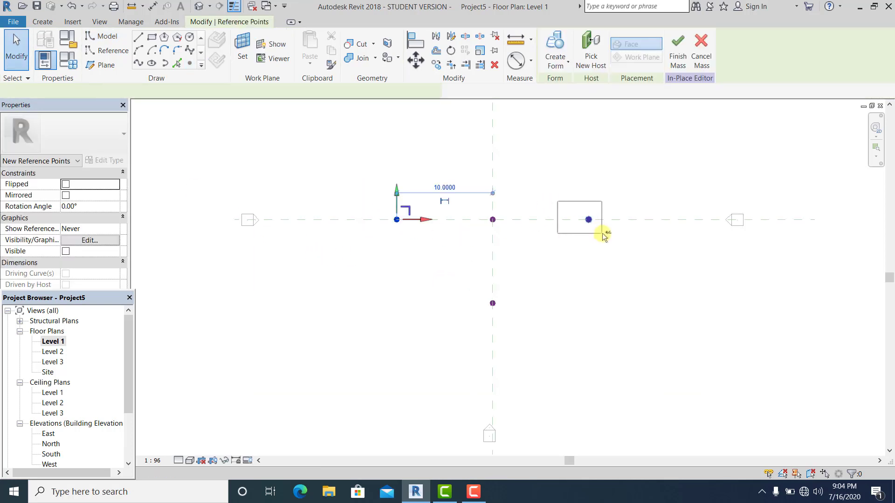
pyautogui.keyDown('ctrl'); pyautogui.moveTo(603, 237); pyautogui.dragTo(602, 236); pyautogui.keyUp('ctrl')
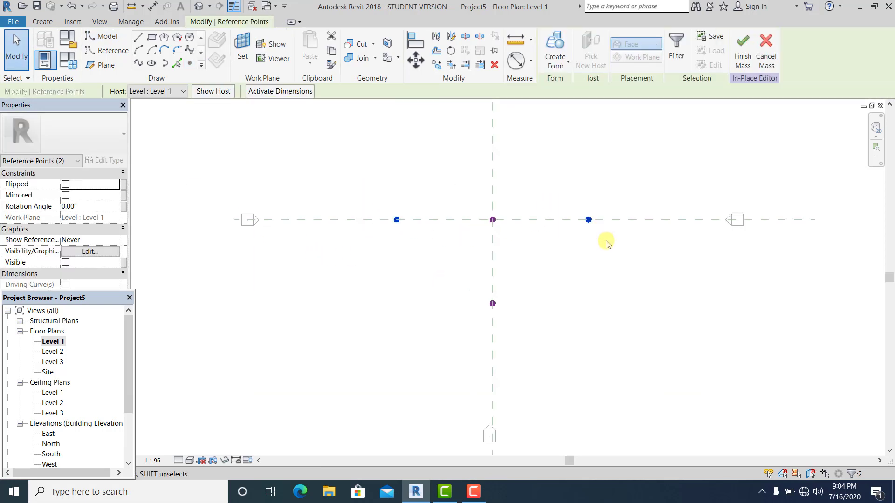
pyautogui.press('Down')
pyautogui.press('Down')
pyautogui.press('Down')
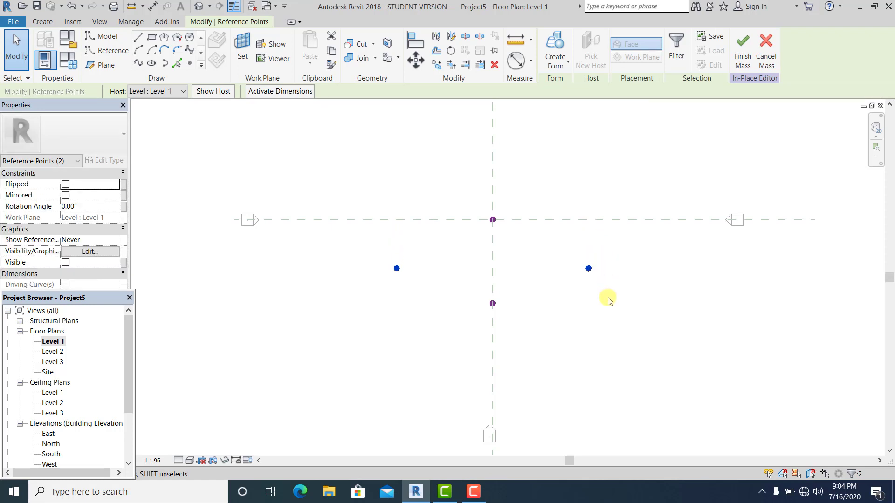
pyautogui.click(608, 301)
# Step: Move the lowest reference point farther down the vertical plane and set its distance from the horizontal reference plane to 15 m
pyautogui.moveTo(586, 322); pyautogui.dragTo(550, 224, button='middle')
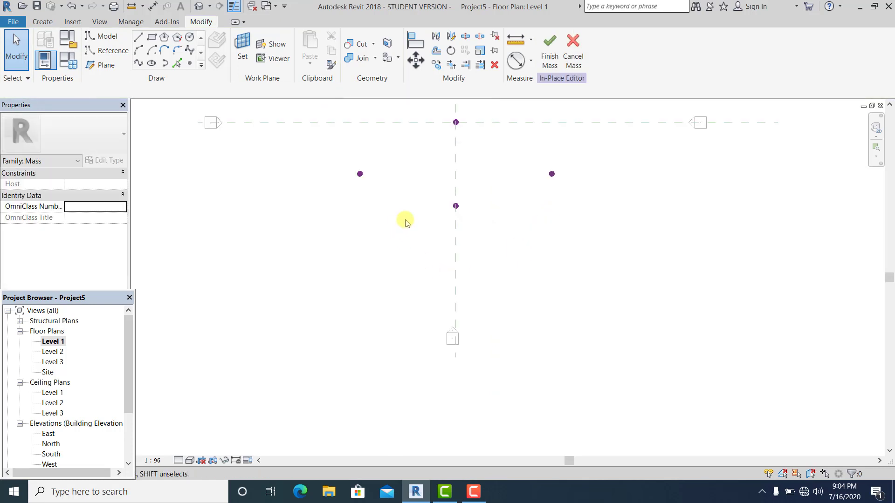
pyautogui.moveTo(417, 201); pyautogui.dragTo(525, 250)
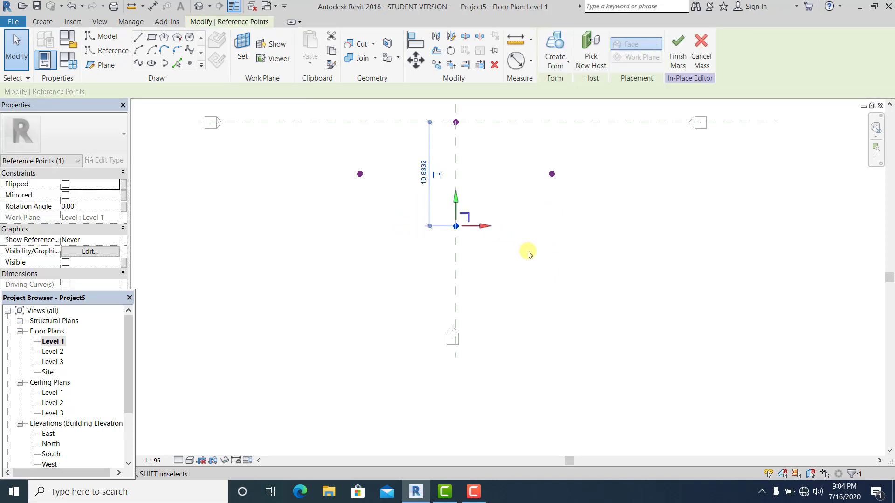
pyautogui.press('Down')
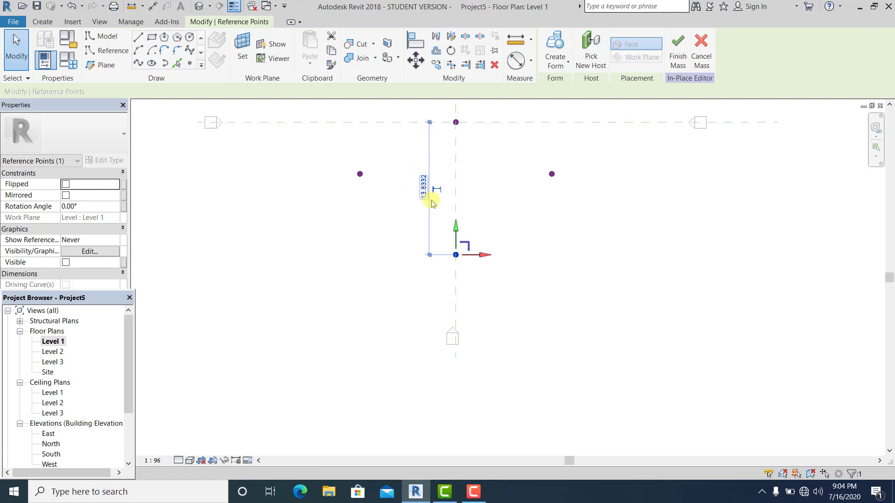
pyautogui.click(424, 190)
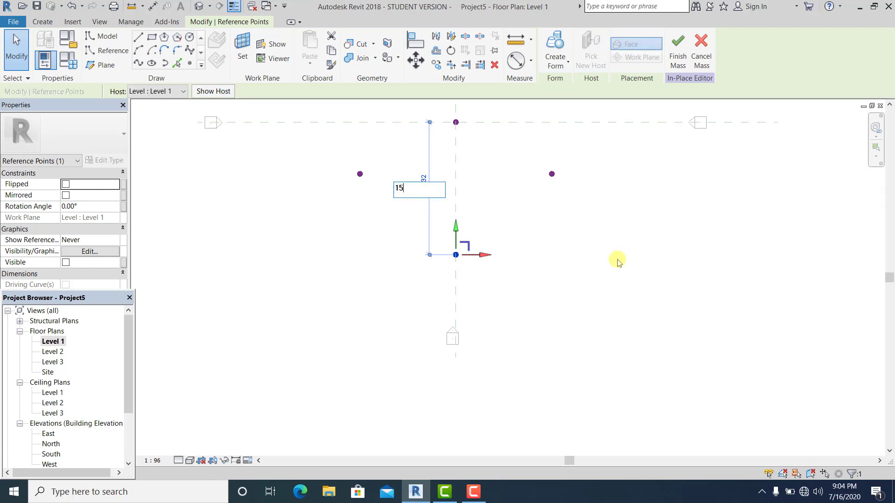
pyautogui.press('Return')
pyautogui.click(410, 280)
pyautogui.scroll(-1, 424, 223)
pyautogui.moveTo(425, 223); pyautogui.dragTo(375, 230, button='middle')
pyautogui.scroll(1, 375, 229)
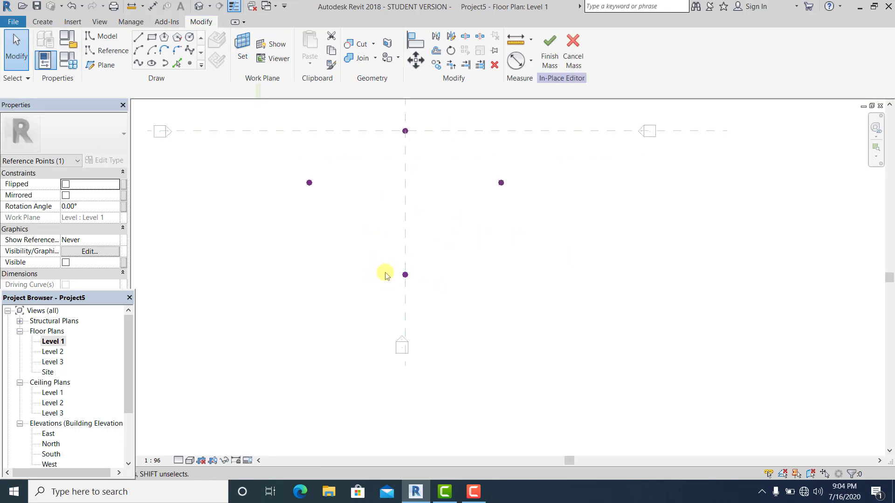
pyautogui.click(409, 280)
# Step: Connect the intersection point to each of the two outer reference points with Spline Through Points
pyautogui.moveTo(282, 243); pyautogui.dragTo(442, 130)
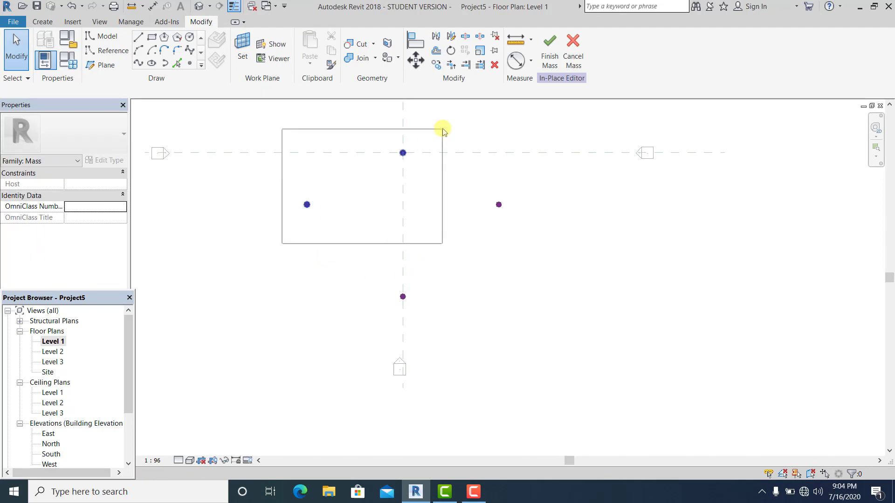
pyautogui.click(138, 62)
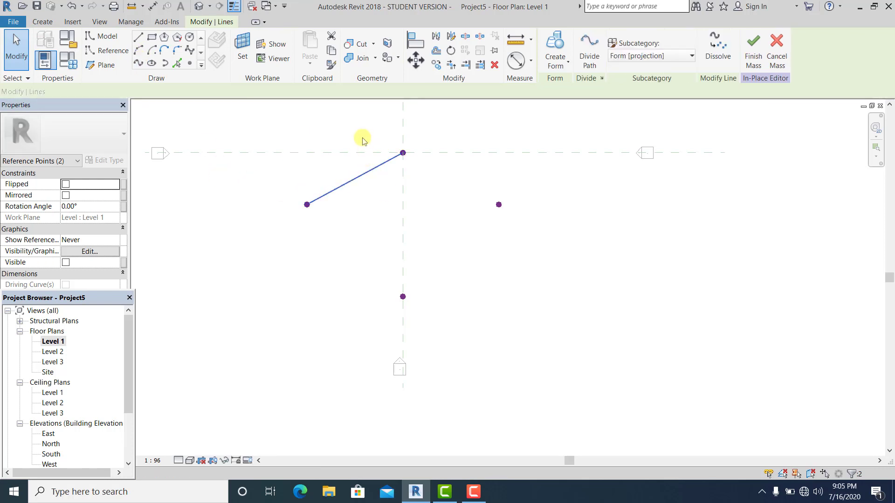
pyautogui.moveTo(366, 133); pyautogui.dragTo(538, 221)
pyautogui.click(139, 63)
# Step: Connect the lowest reference point to both outer points with Spline Through Points, closing the kite outline
pyautogui.moveTo(349, 325); pyautogui.dragTo(526, 195)
pyautogui.click(141, 63)
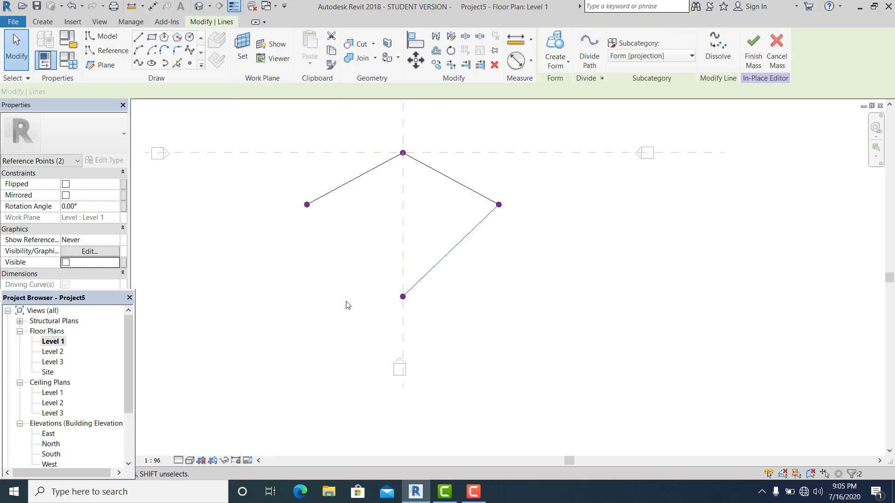
pyautogui.moveTo(354, 326); pyautogui.dragTo(419, 282)
pyautogui.keyDown('ctrl'); pyautogui.click(307, 205); pyautogui.keyUp('ctrl')
pyautogui.click(138, 63)
pyautogui.scroll(-2, 466, 276)
pyautogui.click(467, 282)
pyautogui.scroll(1, 467, 283)
pyautogui.moveTo(463, 275); pyautogui.dragTo(469, 278, button='middle')
pyautogui.scroll(1, 430, 275)
pyautogui.scroll(1, 373, 215)
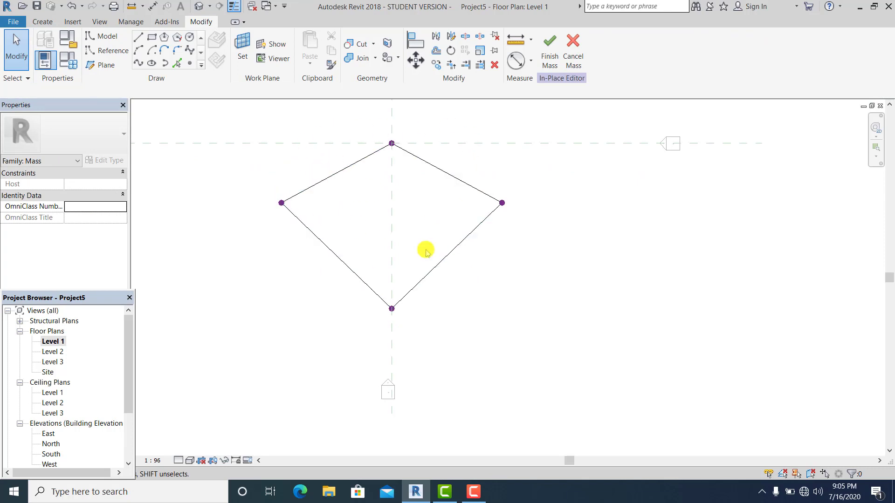
# Step: Mirror a copy of the whole kite outline with its points about the horizontal reference plane
pyautogui.scroll(-1, 459, 275)
pyautogui.scroll(2, 378, 212)
pyautogui.scroll(-1, 373, 189)
pyautogui.scroll(-1, 409, 221)
pyautogui.scroll(-1, 399, 210)
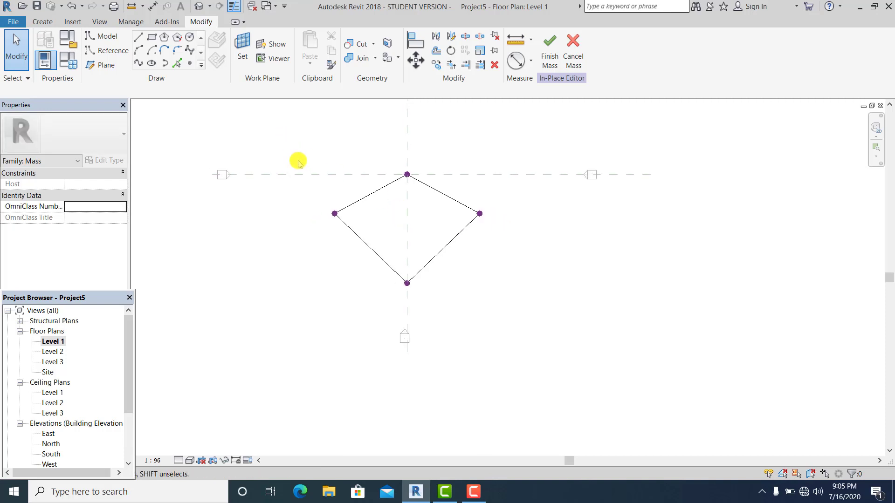
pyautogui.moveTo(287, 135); pyautogui.dragTo(505, 278)
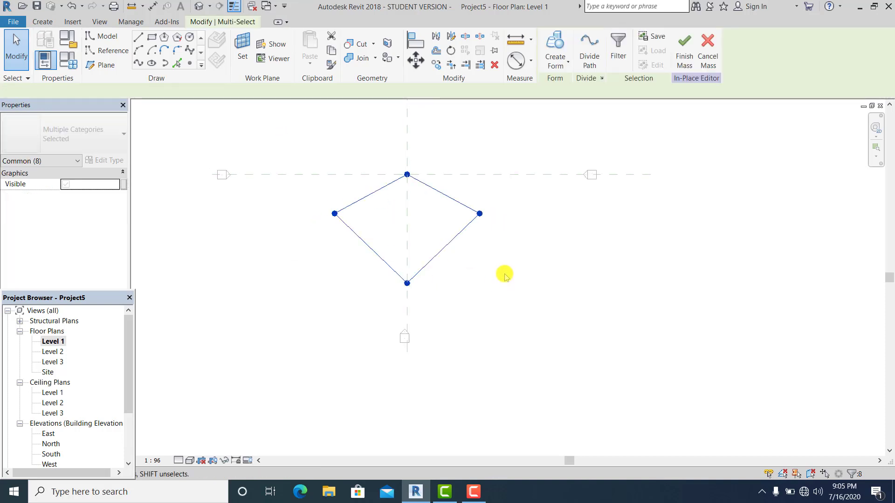
pyautogui.press('d')
pyautogui.press('m')
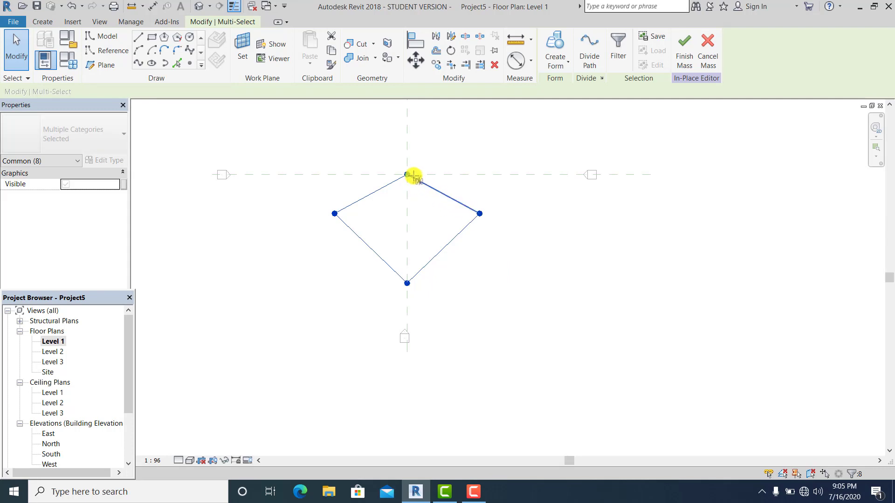
pyautogui.click(408, 173)
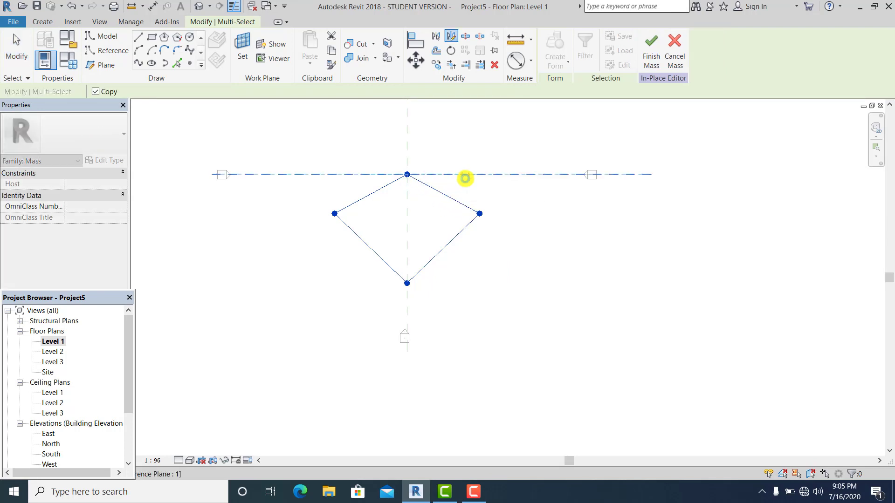
pyautogui.click(466, 179)
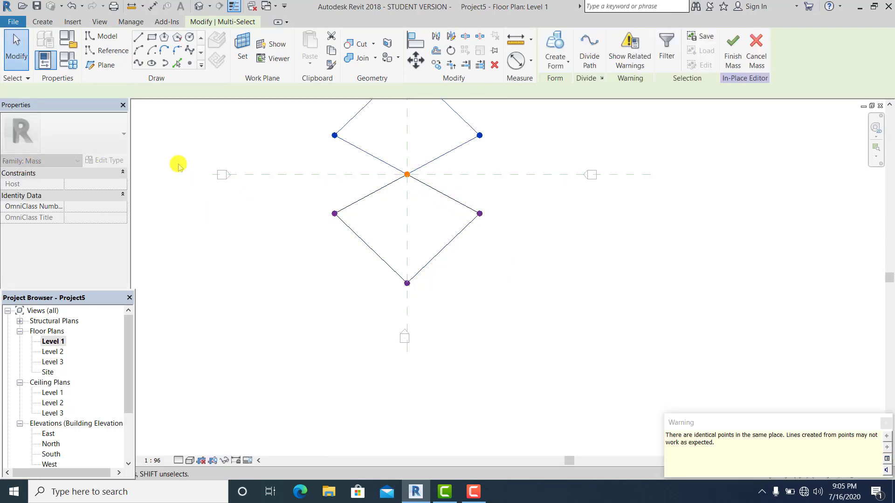
pyautogui.click(16, 43)
pyautogui.scroll(1, 446, 214)
pyautogui.click(426, 218)
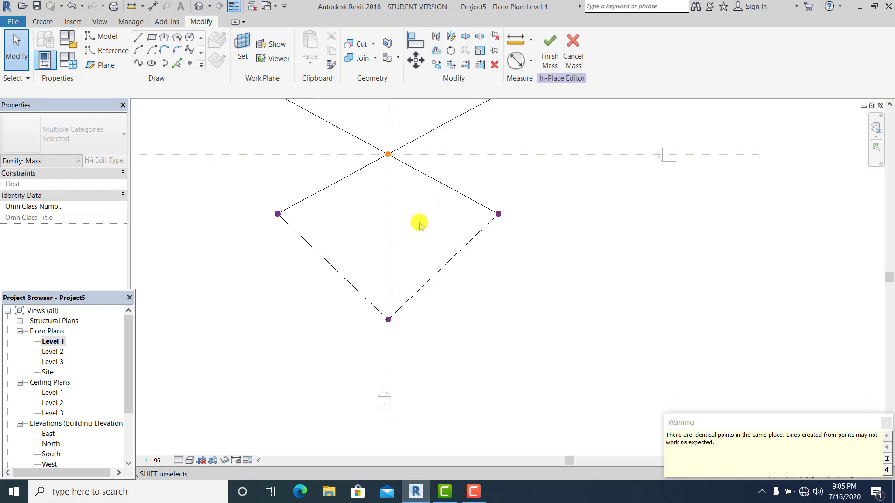
# Step: Delete the duplicate reference point at the planes' intersection
pyautogui.scroll(2, 394, 172)
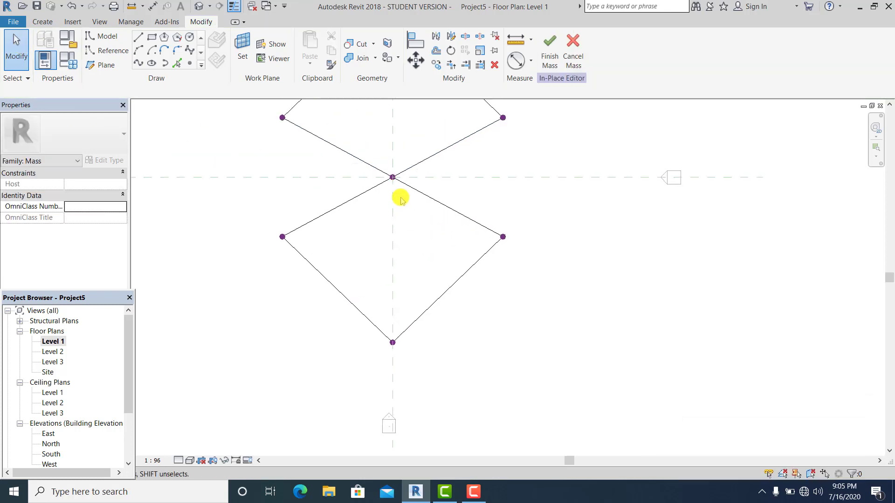
pyautogui.click(393, 171)
pyautogui.press('Delete')
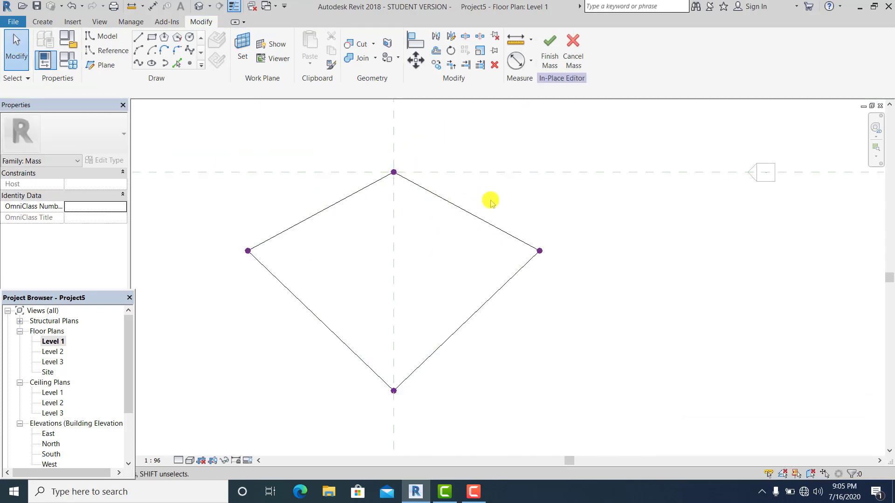
# Step: Connect the intersection point to both outer points of the mirrored kite with Spline Through Points
pyautogui.scroll(-3, 434, 252)
pyautogui.scroll(2, 323, 160)
pyautogui.moveTo(319, 156); pyautogui.dragTo(435, 236)
pyautogui.click(137, 65)
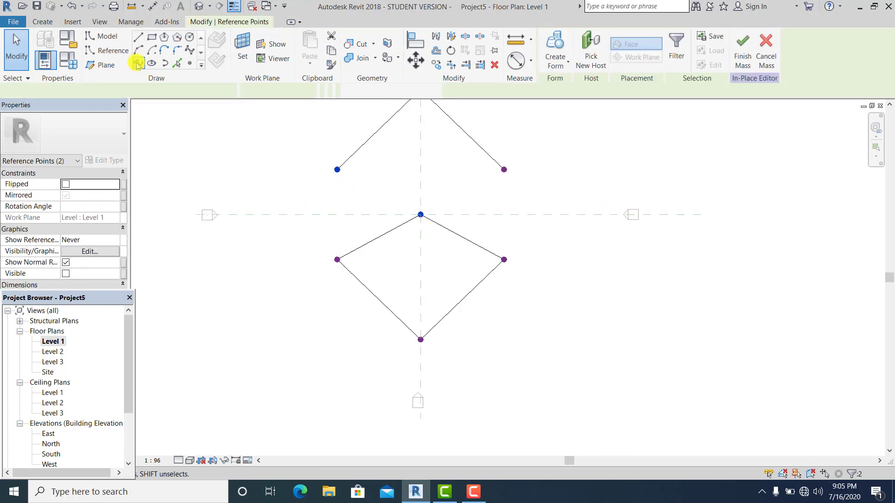
pyautogui.click(420, 215)
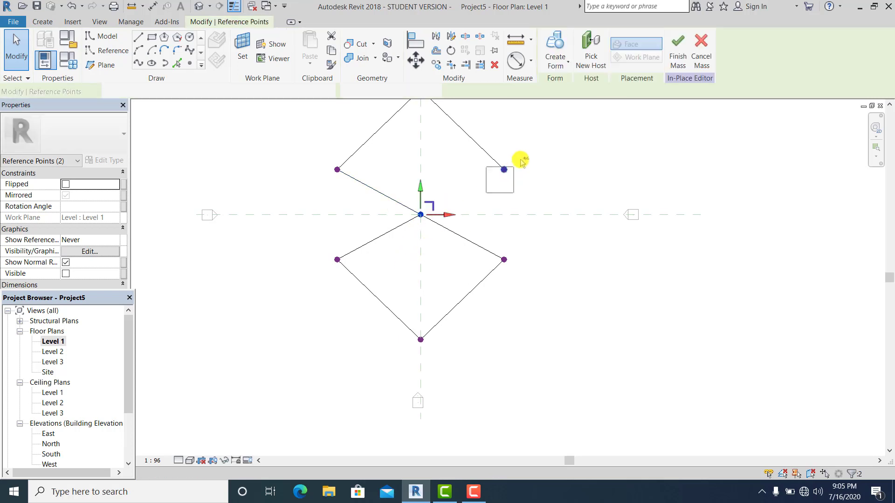
pyautogui.click(138, 63)
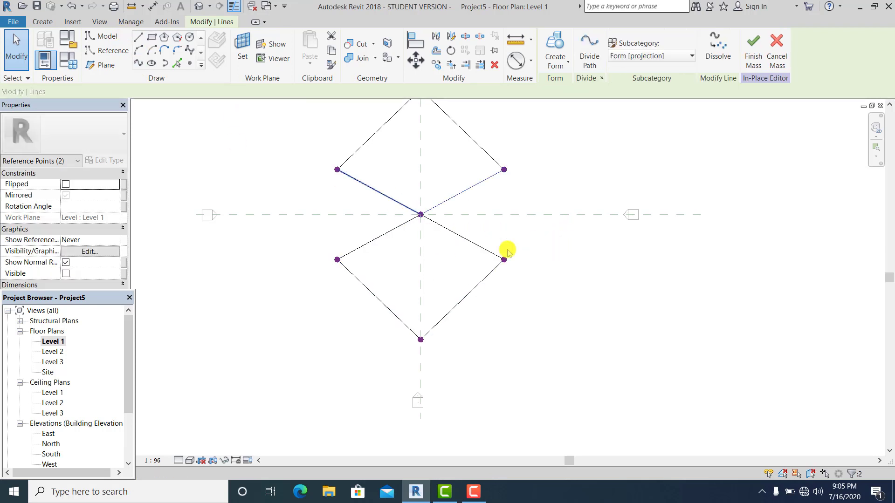
pyautogui.click(575, 281)
pyautogui.moveTo(528, 293)
pyautogui.mouseDown(button='middle')
pyautogui.moveTo(525, 267)
pyautogui.moveTo(491, 272)
pyautogui.moveTo(499, 260)
pyautogui.mouseUp(button='middle')
pyautogui.scroll(1, 486, 274)
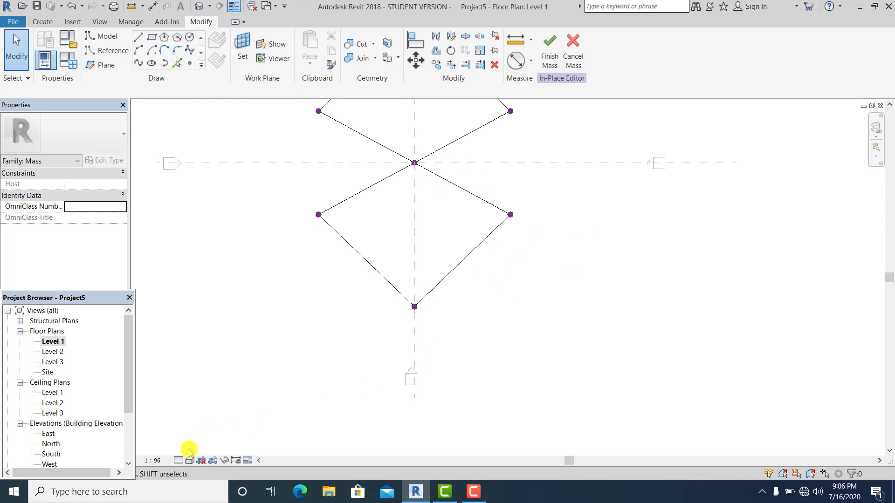
# Step: Place a reference point at the midpoint of each of the eight edges of the two kite outlines
pyautogui.moveTo(311, 295); pyautogui.dragTo(315, 322, button='middle')
pyautogui.moveTo(369, 284); pyautogui.dragTo(335, 348, button='middle')
pyautogui.press('Return')
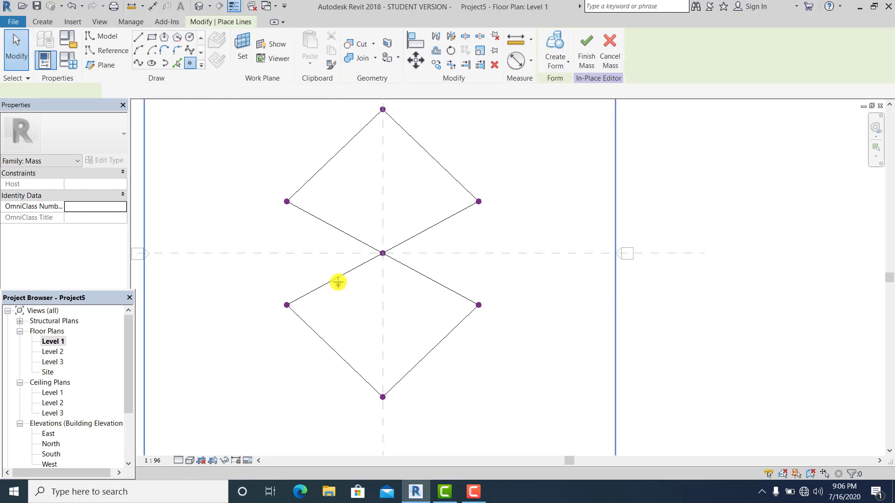
pyautogui.click(334, 279)
pyautogui.click(431, 279)
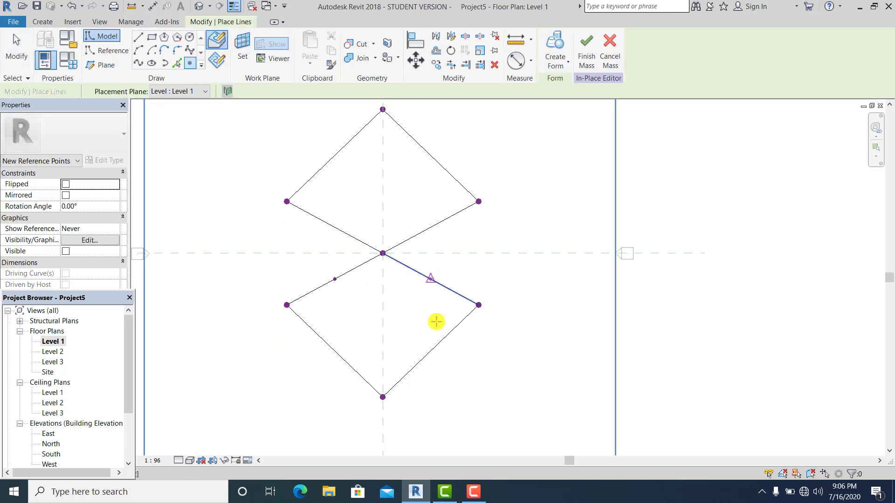
pyautogui.click(431, 350)
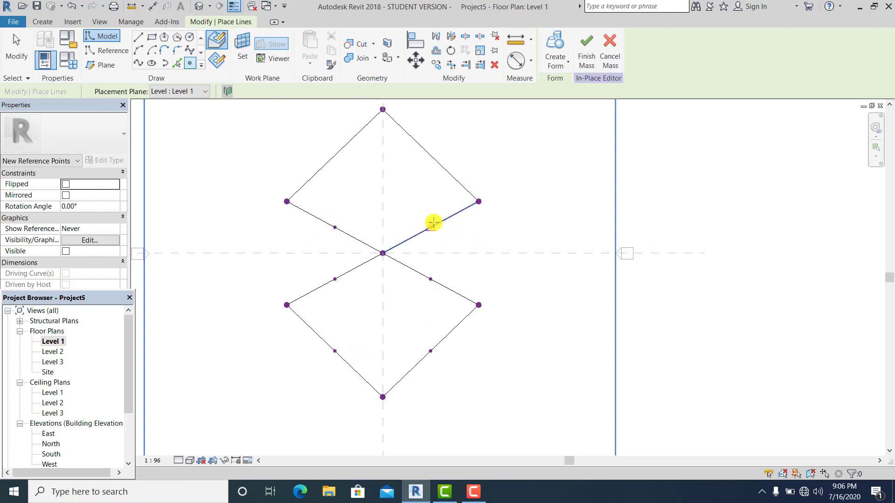
pyautogui.click(422, 223)
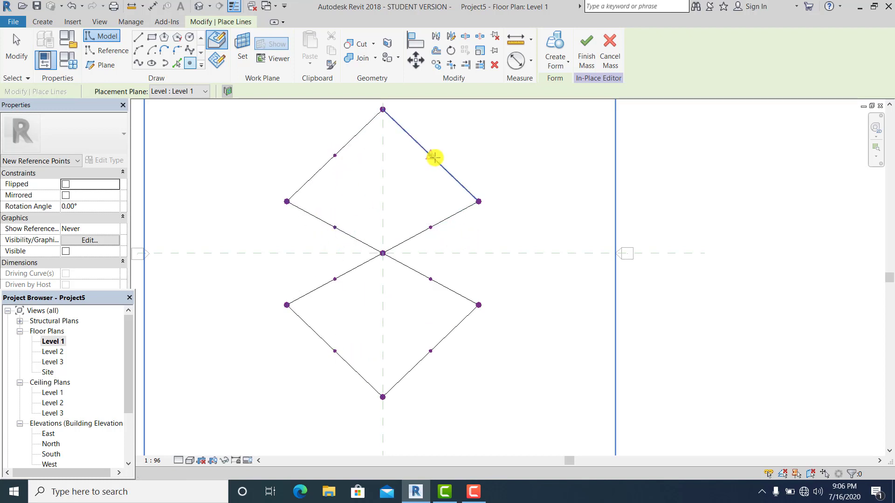
pyautogui.click(17, 51)
pyautogui.scroll(-2, 414, 226)
pyautogui.press('Escape')
pyautogui.scroll(3, 399, 154)
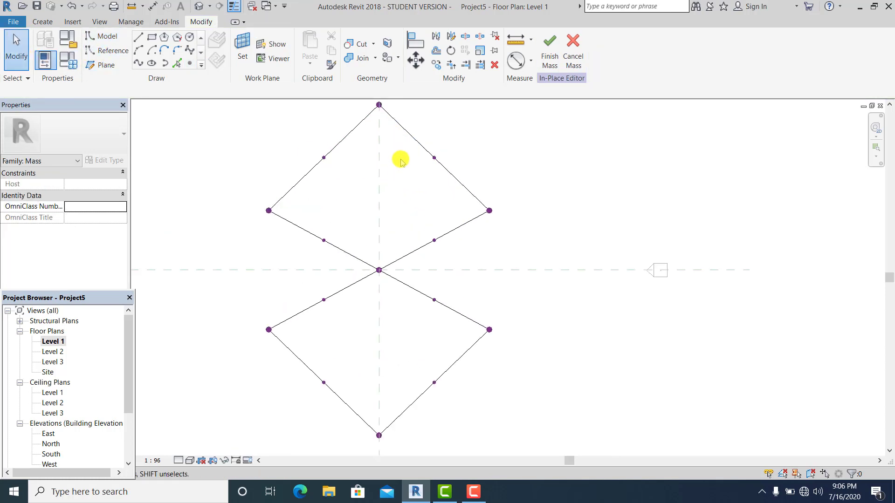
# Step: Open the East elevation and raise the leftmost tip point of the kite outline from Level 1 to Level 2
pyautogui.moveTo(402, 184); pyautogui.dragTo(416, 164, button='middle')
pyautogui.scroll(-2, 415, 208)
pyautogui.scroll(1, 394, 238)
pyautogui.scroll(-1, 405, 246)
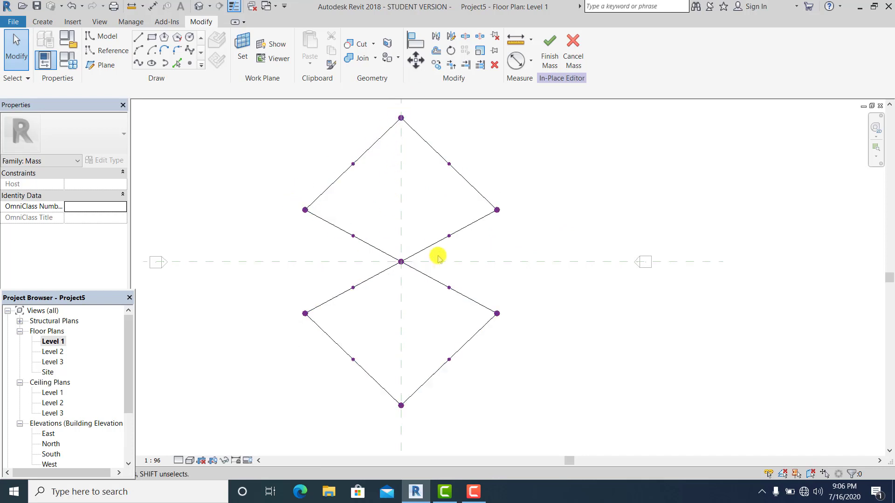
pyautogui.scroll(2, 495, 298)
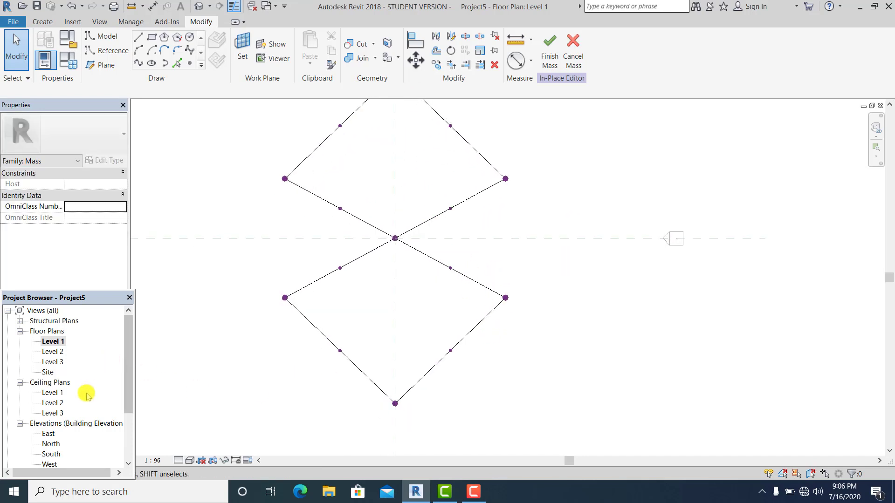
pyautogui.doubleClick(50, 435)
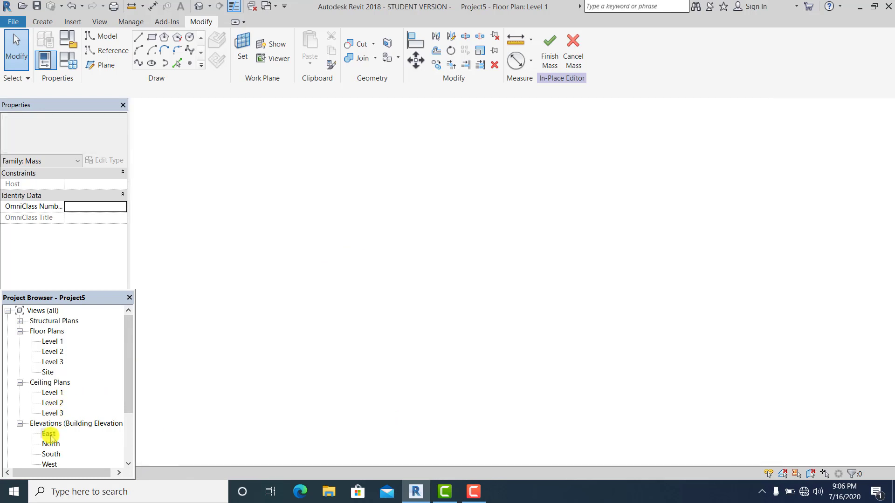
pyautogui.scroll(-1, 373, 368)
pyautogui.moveTo(315, 368); pyautogui.dragTo(352, 201)
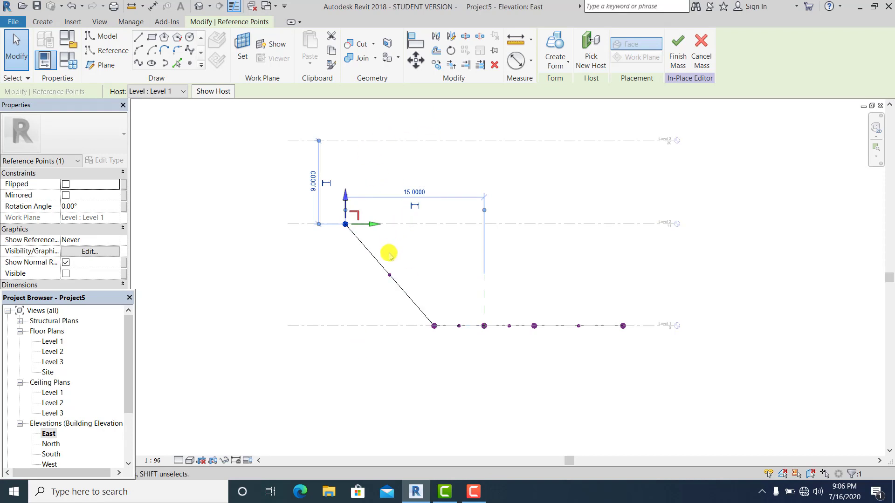
pyautogui.scroll(1, 389, 254)
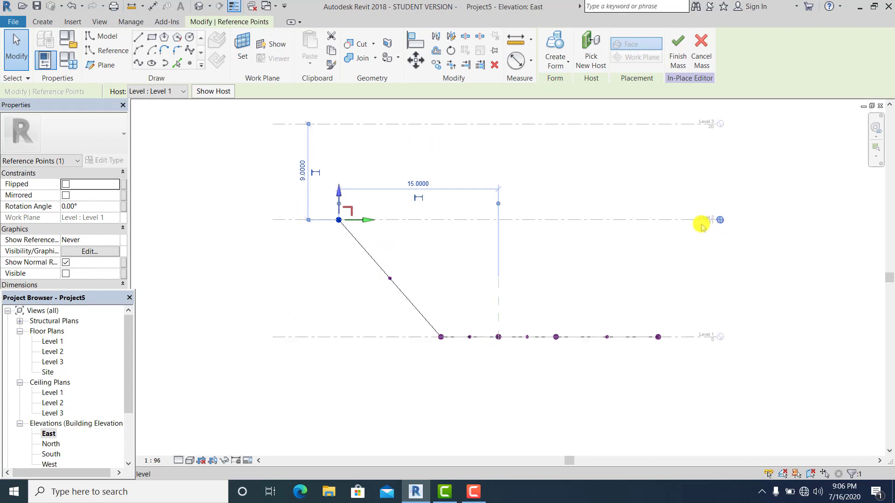
pyautogui.scroll(4, 702, 227)
pyautogui.scroll(-4, 702, 227)
pyautogui.click(475, 366)
# Step: Raise the central reference point where the kites meet and set its distance below Level 2 to 8
pyautogui.scroll(1, 476, 366)
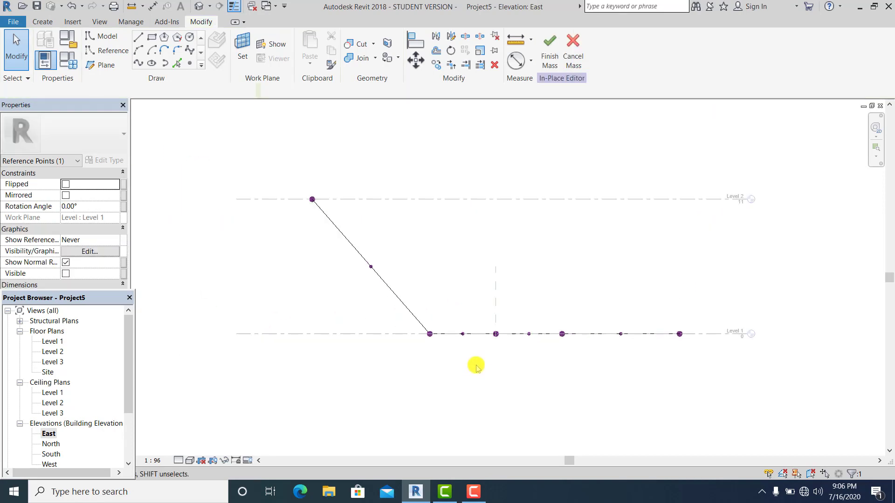
pyautogui.click(498, 324)
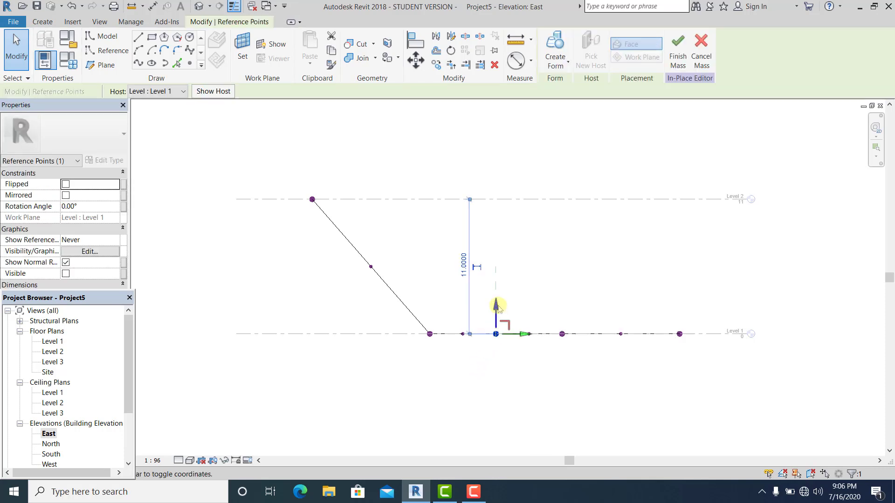
pyautogui.moveTo(497, 307); pyautogui.dragTo(496, 255)
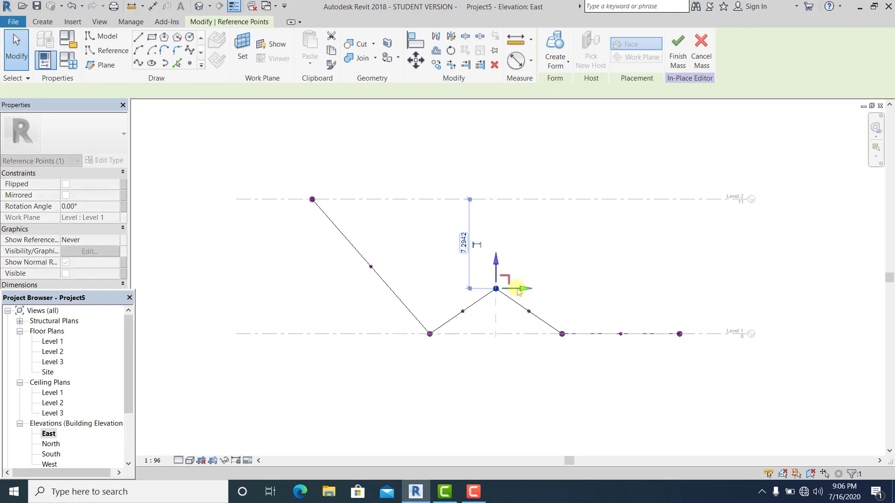
pyautogui.click(463, 241)
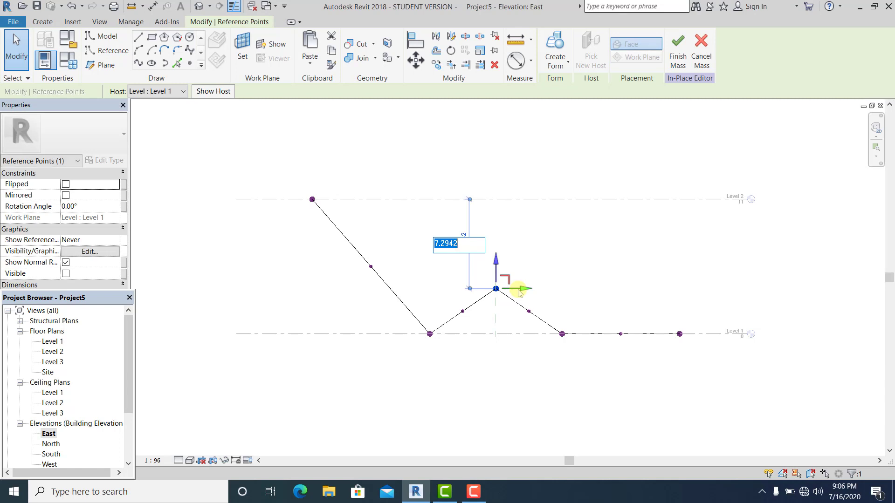
pyautogui.write('8')
pyautogui.press('Return')
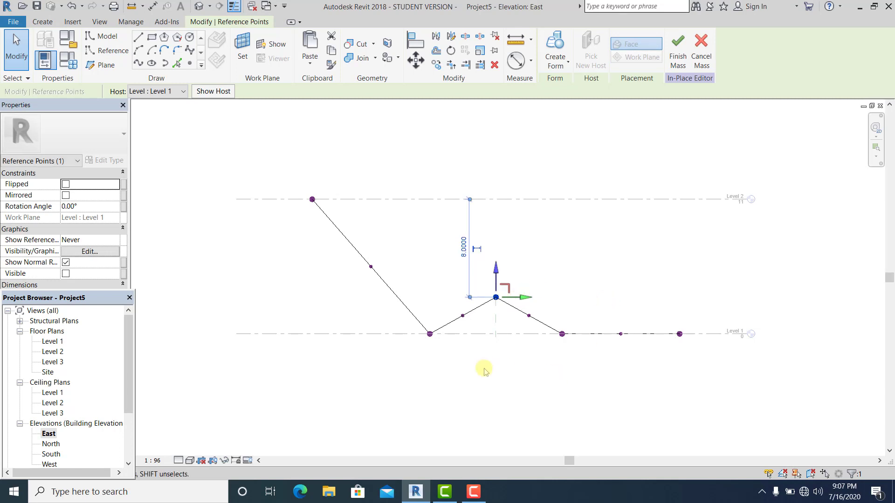
pyautogui.click(484, 370)
# Step: Connect the raised central point to the tip point on Level 2 with Spline Through Points
pyautogui.scroll(-1, 512, 362)
pyautogui.moveTo(514, 363); pyautogui.dragTo(481, 356, button='middle')
pyautogui.scroll(2, 513, 362)
pyautogui.scroll(-2, 549, 360)
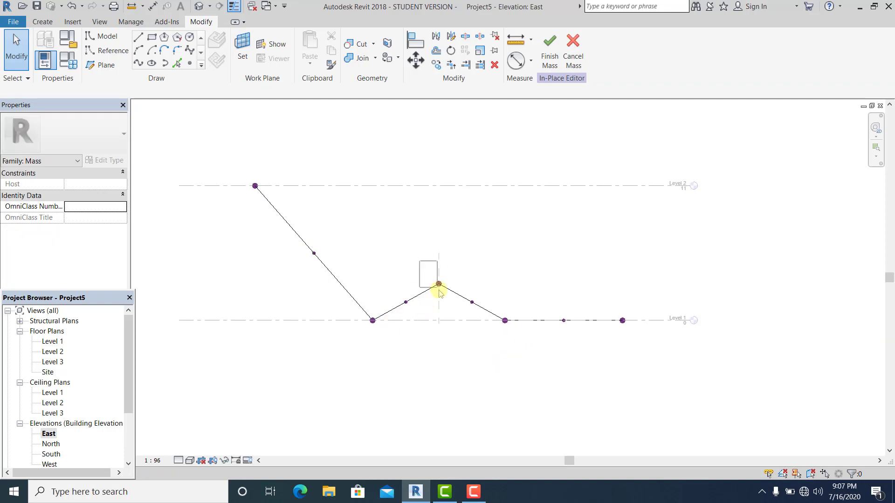
pyautogui.click(440, 294)
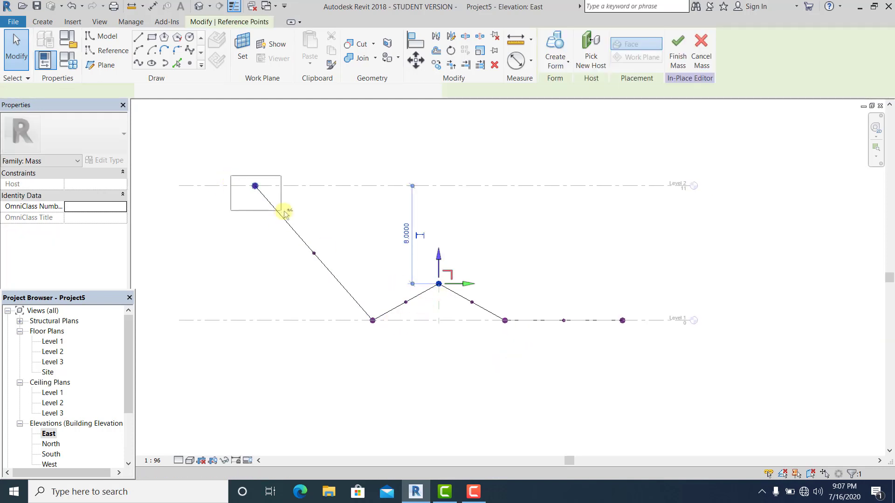
pyautogui.click(140, 66)
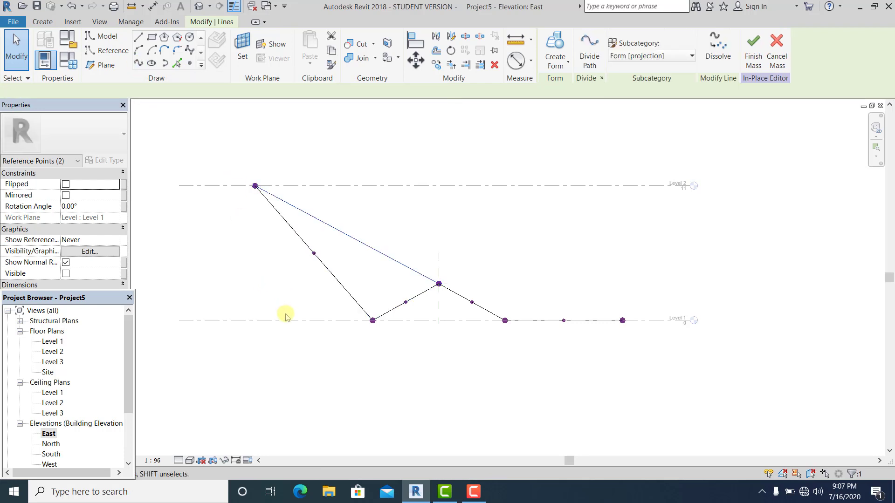
pyautogui.click(303, 346)
pyautogui.scroll(1, 310, 352)
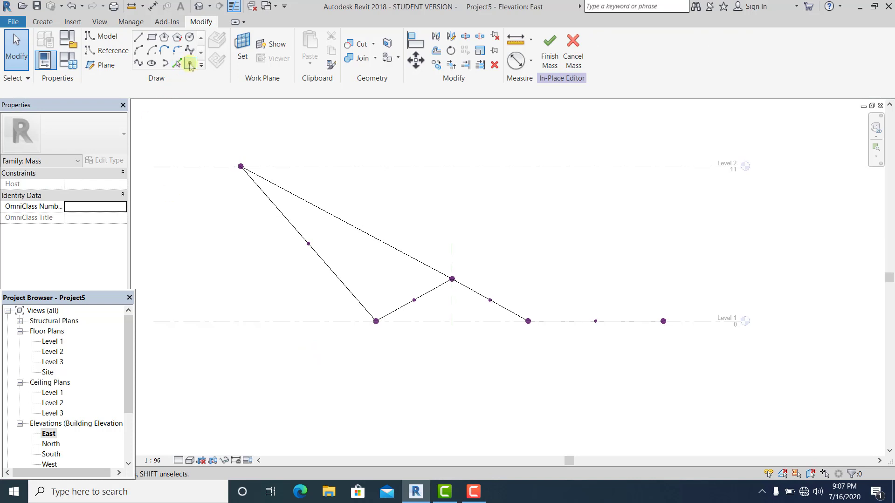
# Step: Set Reference Plane : 2 as the work plane and place a reference point at the midpoint of the new ridge spline
pyautogui.click(189, 64)
pyautogui.click(464, 200)
pyautogui.click(468, 247)
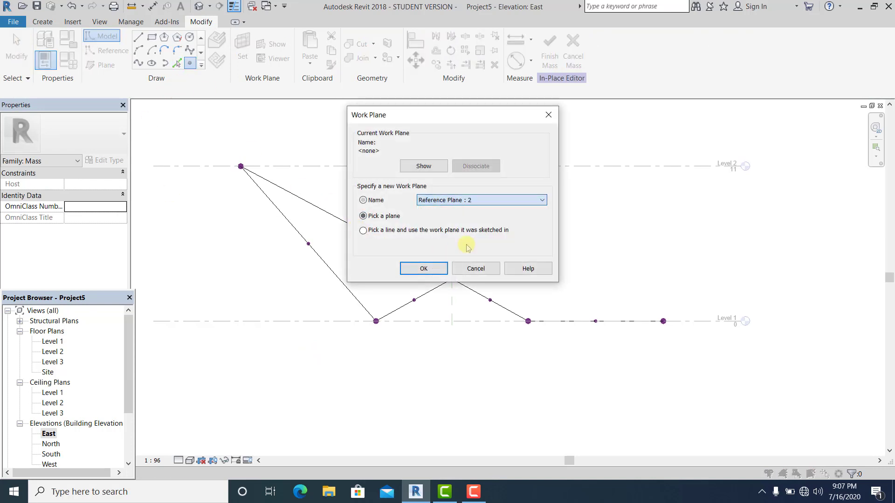
pyautogui.click(423, 269)
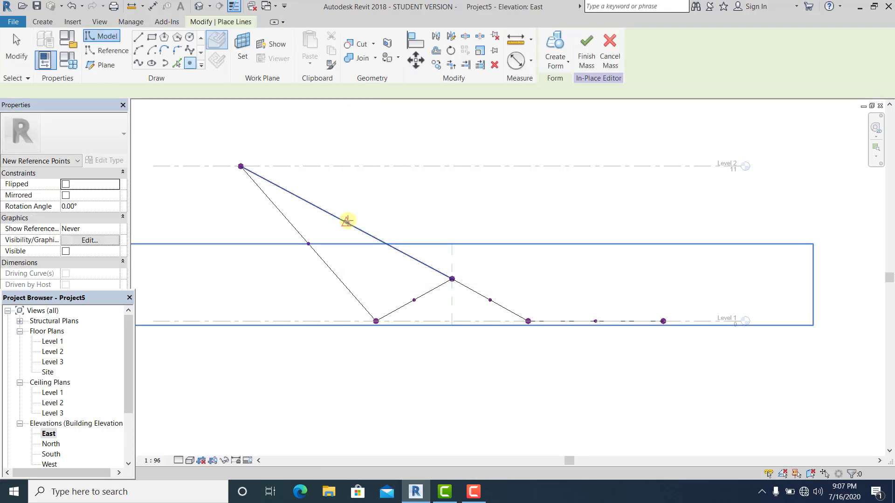
pyautogui.click(347, 221)
pyautogui.press('Escape')
pyautogui.scroll(1, 324, 236)
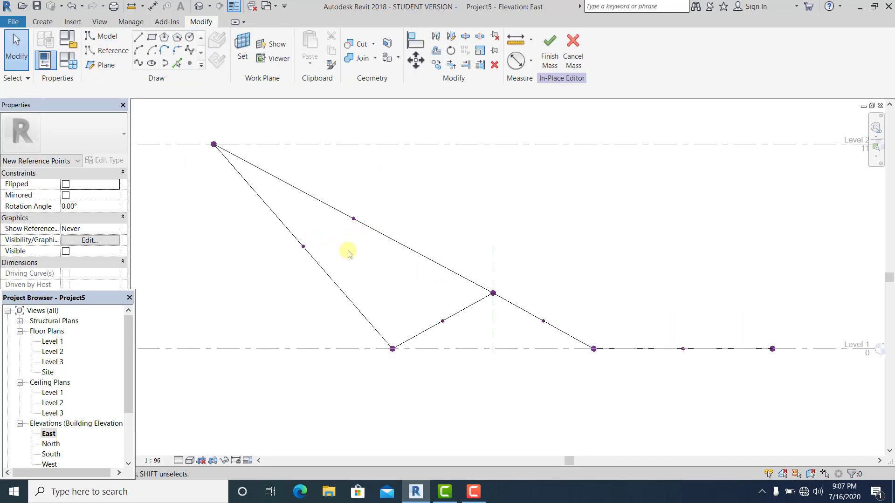
# Step: Make the ridge spline's midpoint a driving point and raise it to about 1.1 below Level 2 to bow the spline upward
pyautogui.moveTo(349, 252); pyautogui.dragTo(366, 194)
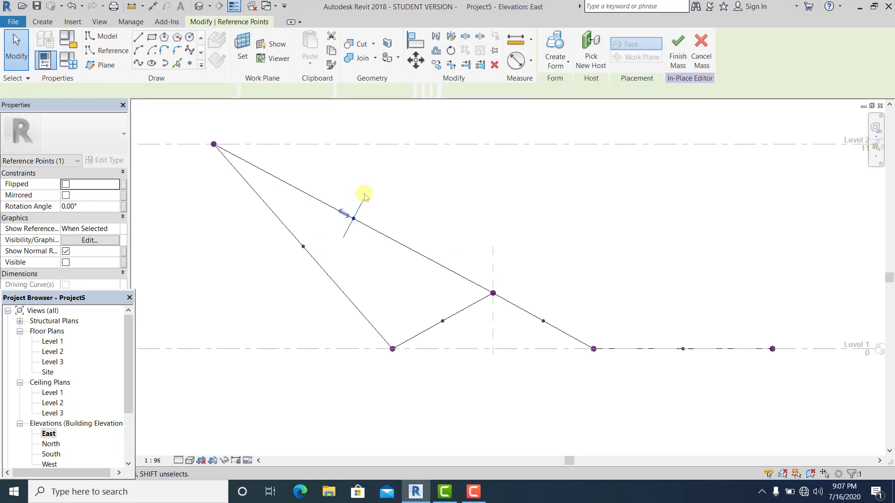
pyautogui.click(400, 91)
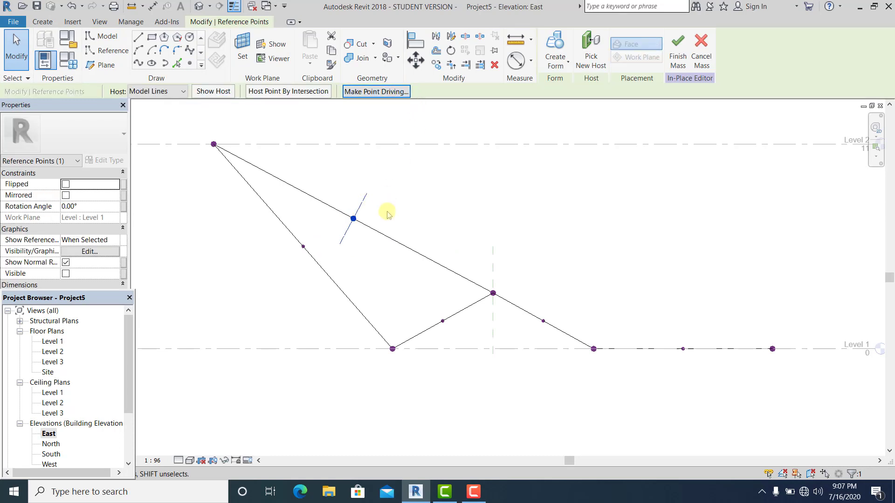
pyautogui.click(402, 210)
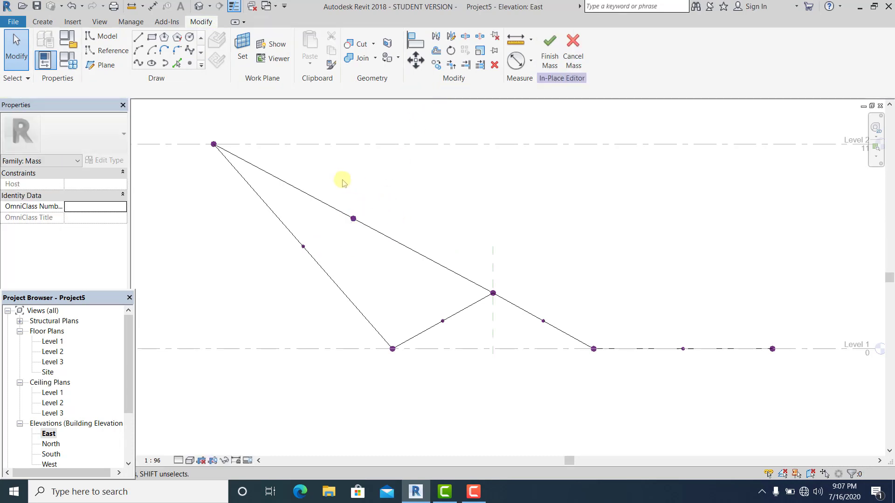
pyautogui.click(367, 227)
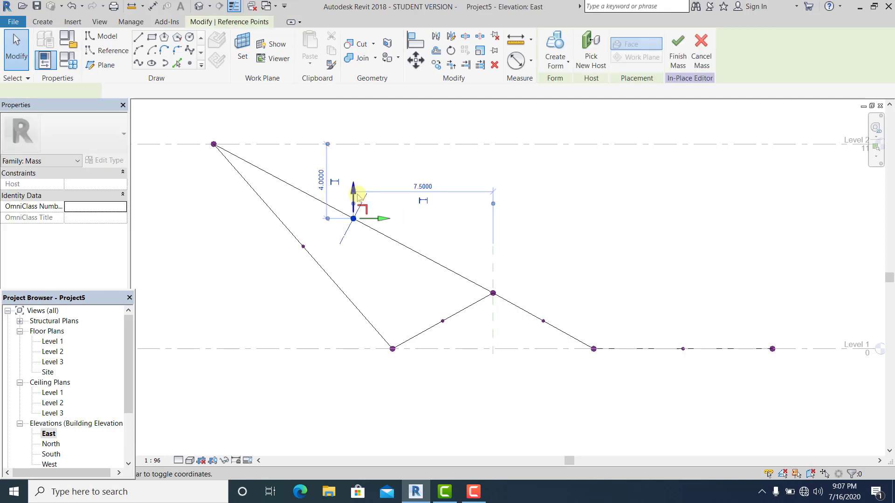
pyautogui.moveTo(357, 169); pyautogui.dragTo(357, 138)
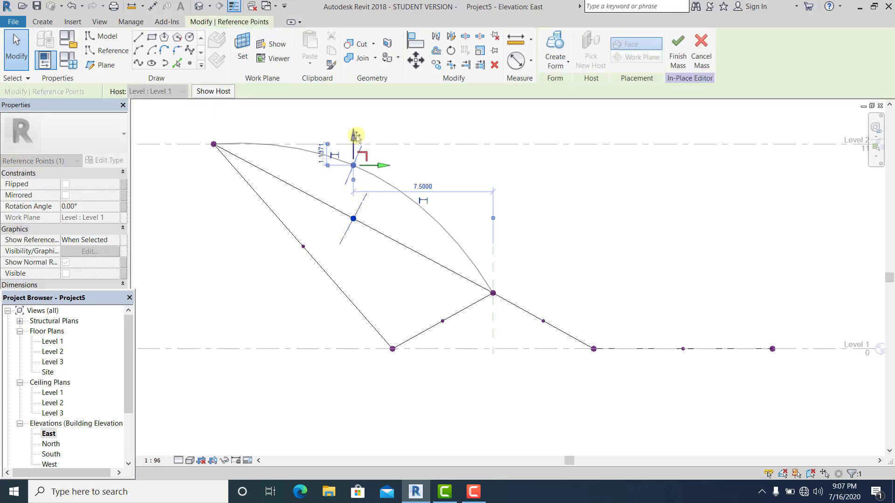
pyautogui.scroll(-1, 443, 225)
pyautogui.click(552, 266)
pyautogui.moveTo(510, 344)
pyautogui.mouseDown(button='middle')
pyautogui.moveTo(484, 328)
pyautogui.moveTo(478, 351)
pyautogui.moveTo(433, 325)
pyautogui.moveTo(407, 329)
pyautogui.mouseUp(button='middle')
pyautogui.scroll(-1, 478, 346)
pyautogui.scroll(1, 471, 361)
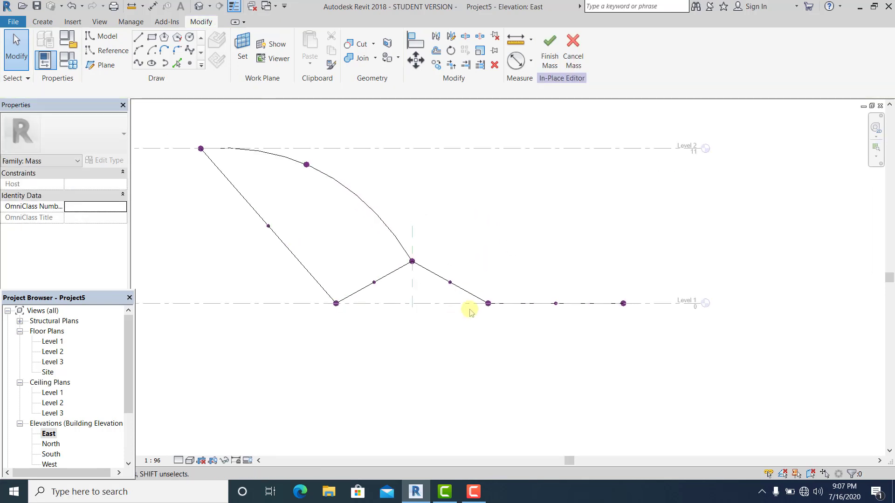
# Step: Raise the shell's tip point from Level 2 to Level 3
pyautogui.click(632, 282)
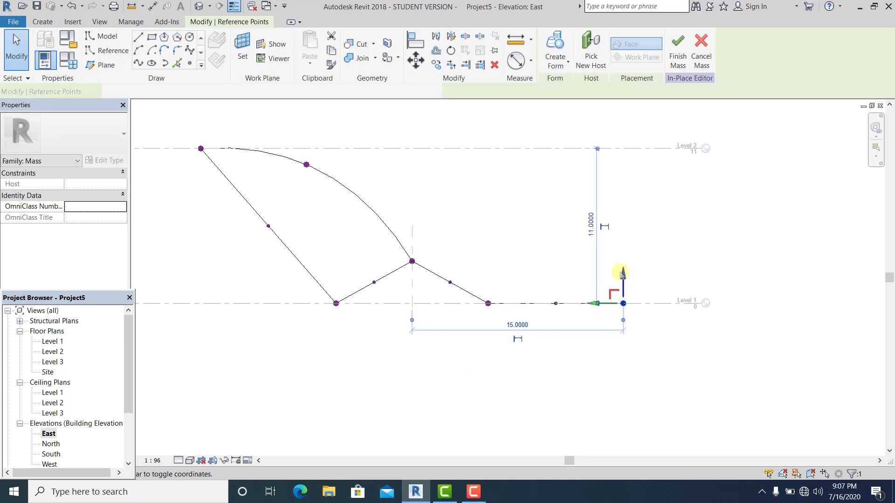
pyautogui.scroll(-3, 400, 310)
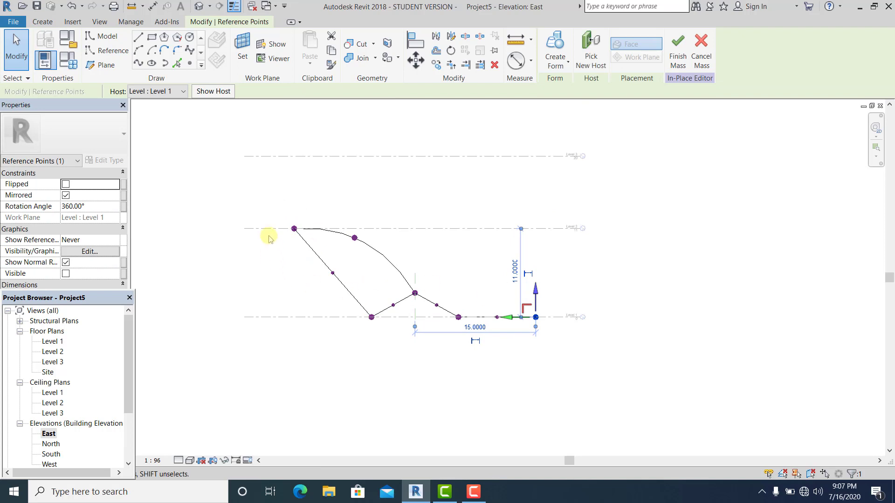
pyautogui.click(269, 229)
pyautogui.scroll(2, 284, 233)
pyautogui.moveTo(261, 194); pyautogui.dragTo(317, 240)
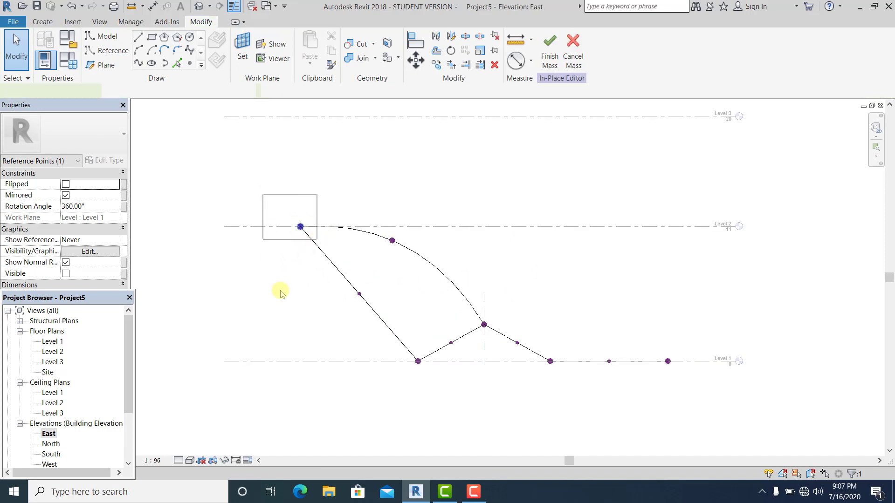
pyautogui.moveTo(281, 291); pyautogui.dragTo(310, 323, button='middle')
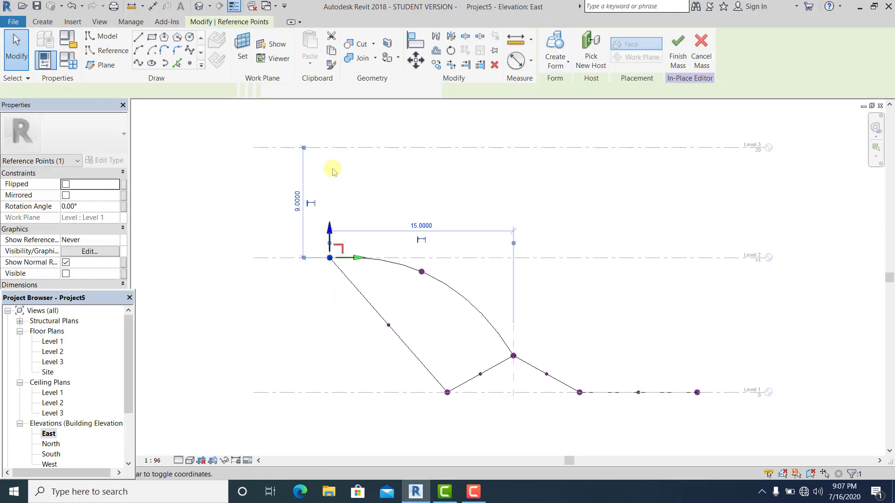
pyautogui.moveTo(329, 258); pyautogui.dragTo(356, 157)
# Step: Raise the ridge spline's middle point to between Level 2 and Level 3 so the ridge arches outward
pyautogui.click(415, 303)
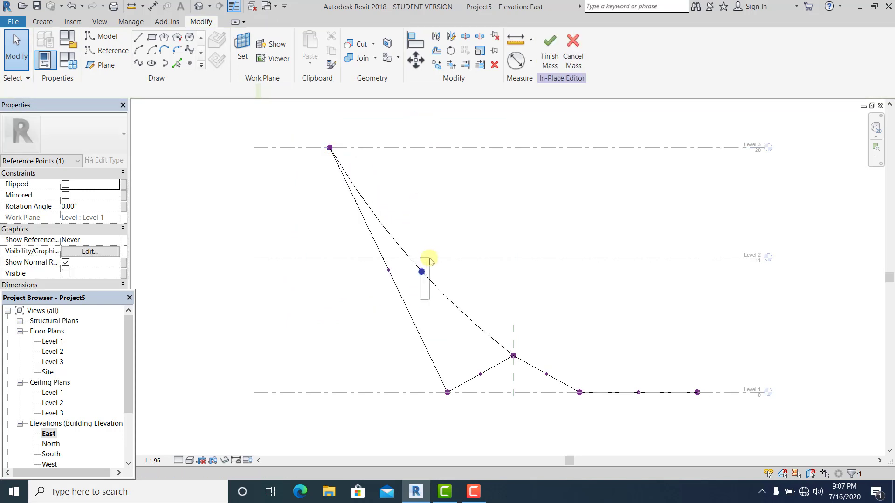
pyautogui.click(430, 259)
pyautogui.moveTo(422, 243); pyautogui.dragTo(428, 162)
pyautogui.click(518, 206)
# Step: Nudge the taller shell's two base points on Level 1 outward, away from the central point
pyautogui.moveTo(259, 296); pyautogui.dragTo(260, 303, button='middle')
pyautogui.scroll(1, 280, 332)
pyautogui.moveTo(297, 328); pyautogui.dragTo(336, 335, button='middle')
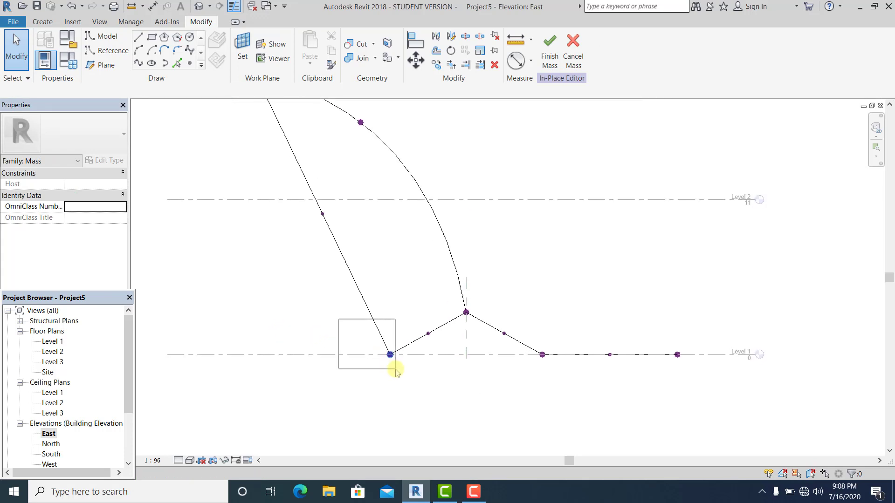
pyautogui.moveTo(395, 369); pyautogui.dragTo(396, 371)
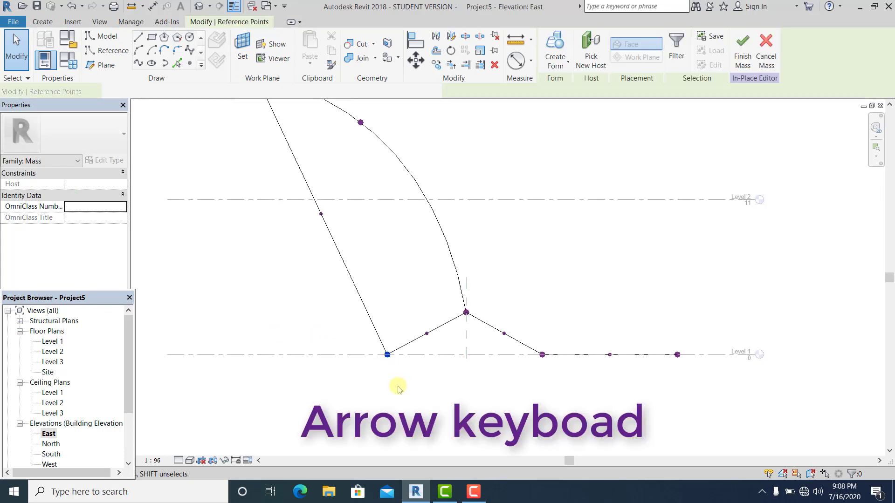
pyautogui.press('Left')
pyautogui.press('Left')
pyautogui.press('Left')
pyautogui.press('Left')
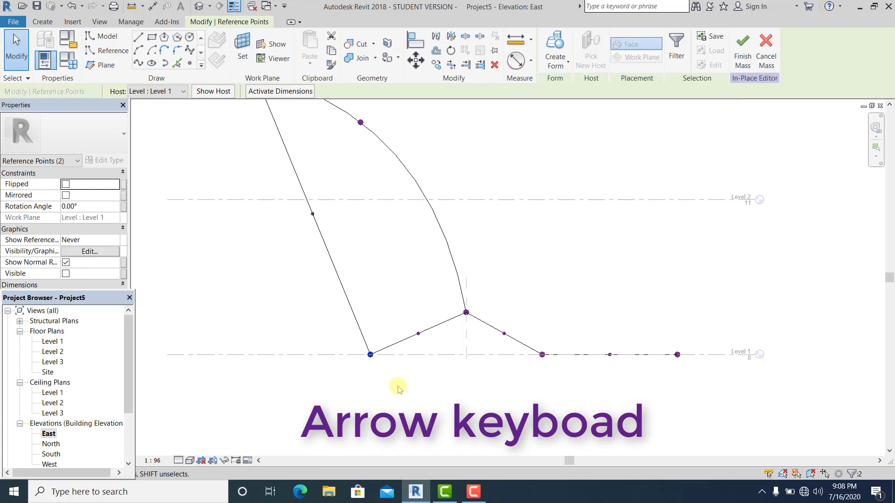
pyautogui.click(345, 372)
# Step: Raise the tip point of the second, still flat shell outline up to Level 2
pyautogui.scroll(-2, 345, 374)
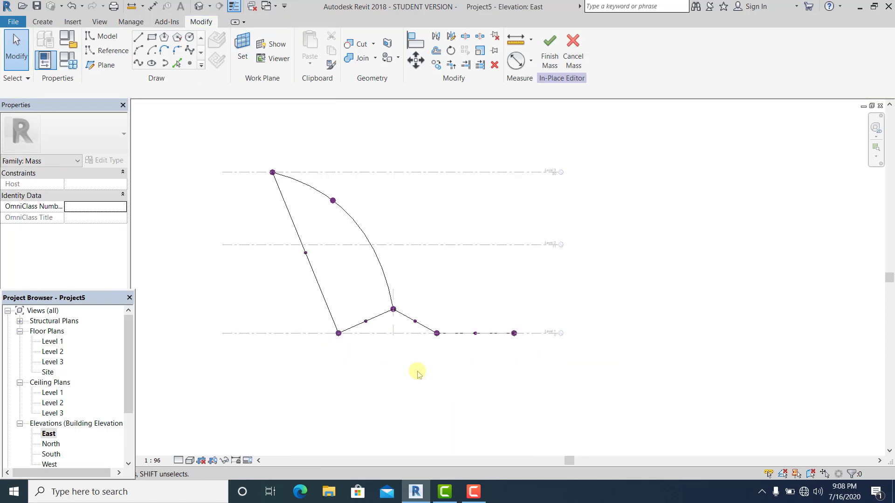
pyautogui.scroll(1, 418, 369)
pyautogui.moveTo(567, 293); pyautogui.dragTo(566, 294)
pyautogui.moveTo(547, 197); pyautogui.dragTo(547, 175)
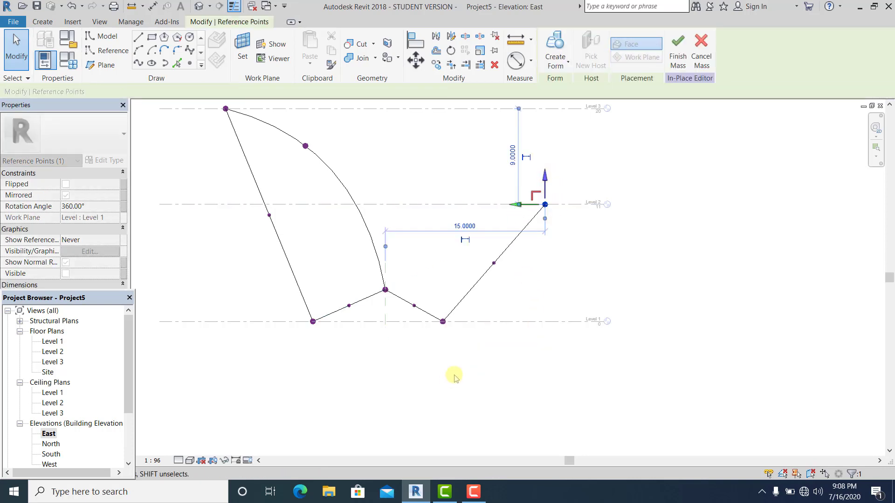
pyautogui.click(455, 366)
# Step: Connect the shared central point to the second shell's tip with a spline through points as its ridge
pyautogui.scroll(1, 362, 276)
pyautogui.moveTo(360, 273); pyautogui.dragTo(399, 306)
pyautogui.keyDown('ctrl'); pyautogui.moveTo(570, 150); pyautogui.dragTo(617, 190); pyautogui.keyUp('ctrl')
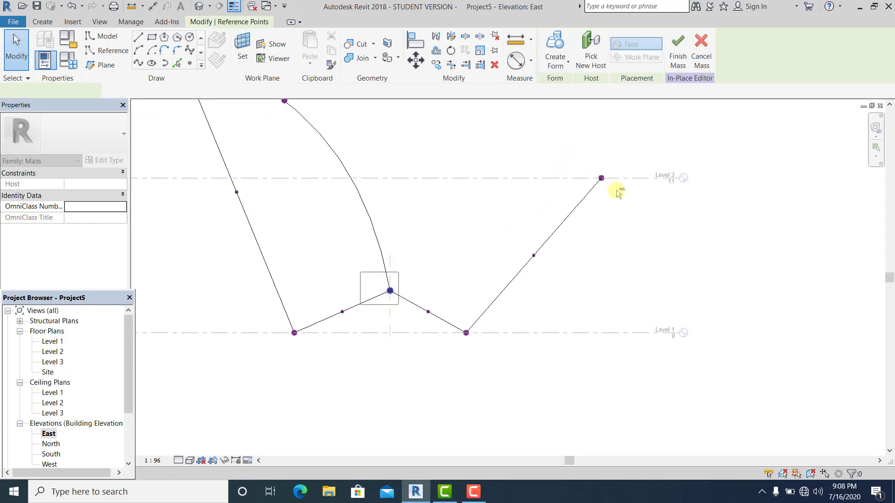
pyautogui.click(138, 62)
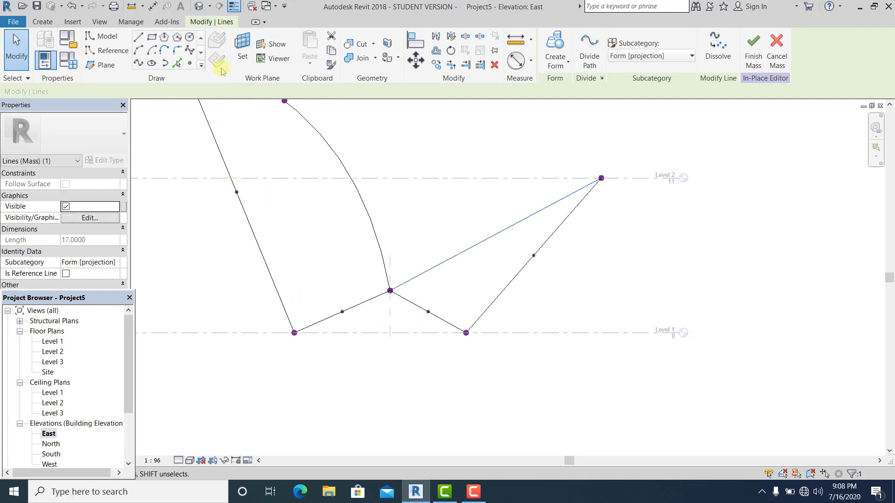
# Step: Place a reference point at the midpoint of the second shell's ridge spline
pyautogui.click(192, 64)
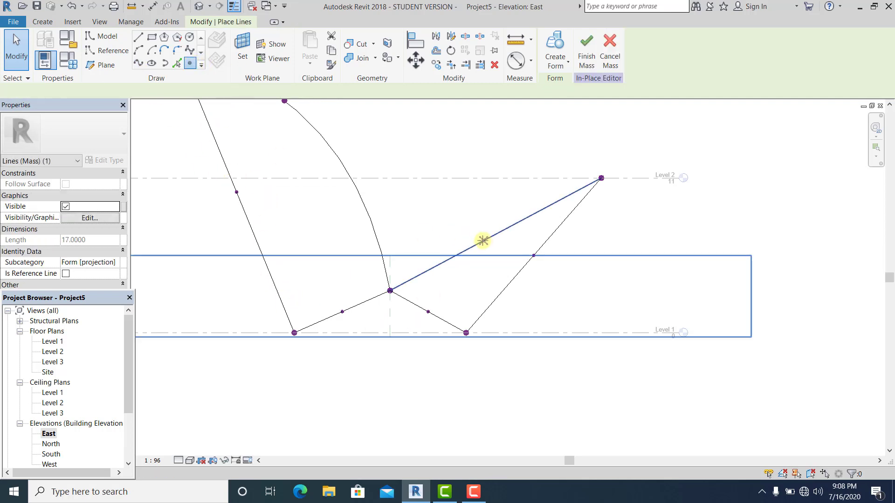
pyautogui.click(487, 238)
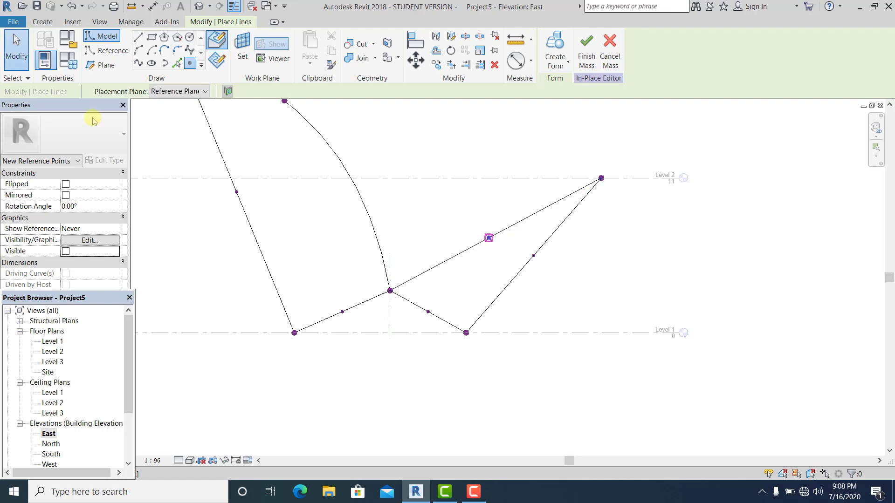
pyautogui.scroll(2, 487, 233)
pyautogui.press('Escape')
pyautogui.press('Escape')
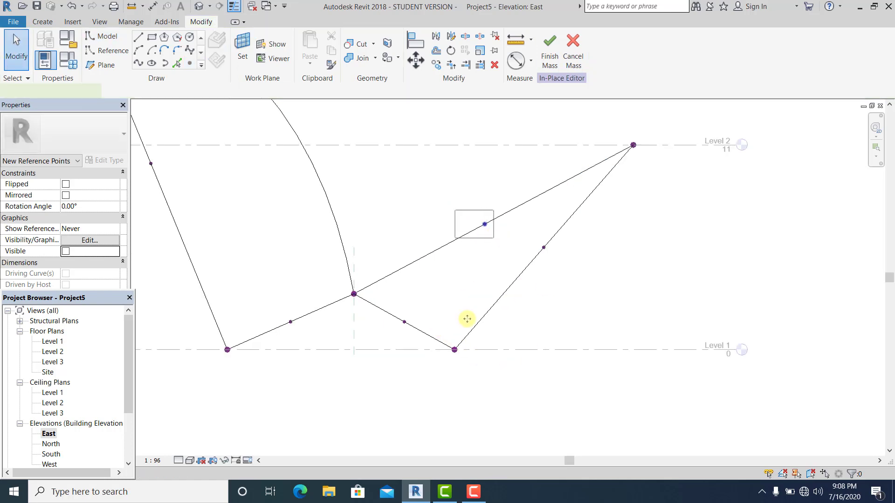
# Step: Make the second ridge's midpoint a driving point and raise it to about 0.96 below Level 2 to arch the ridge
pyautogui.click(370, 92)
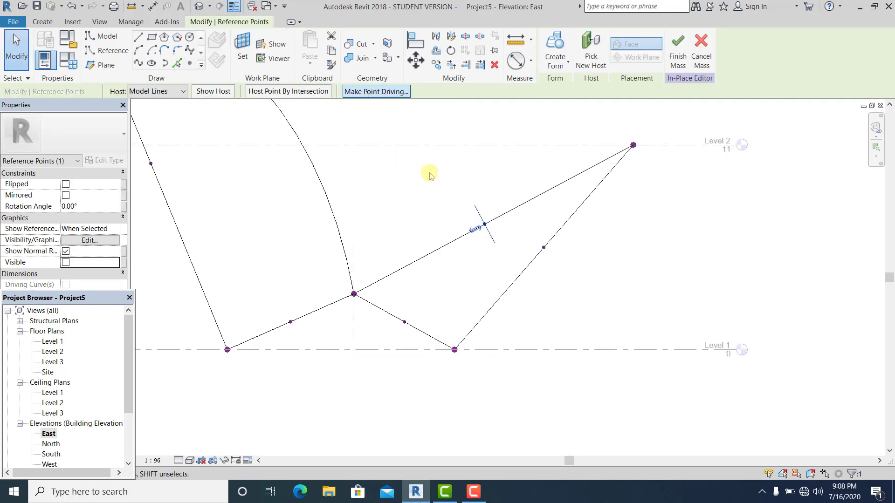
pyautogui.click(438, 196)
pyautogui.moveTo(430, 180); pyautogui.dragTo(525, 255)
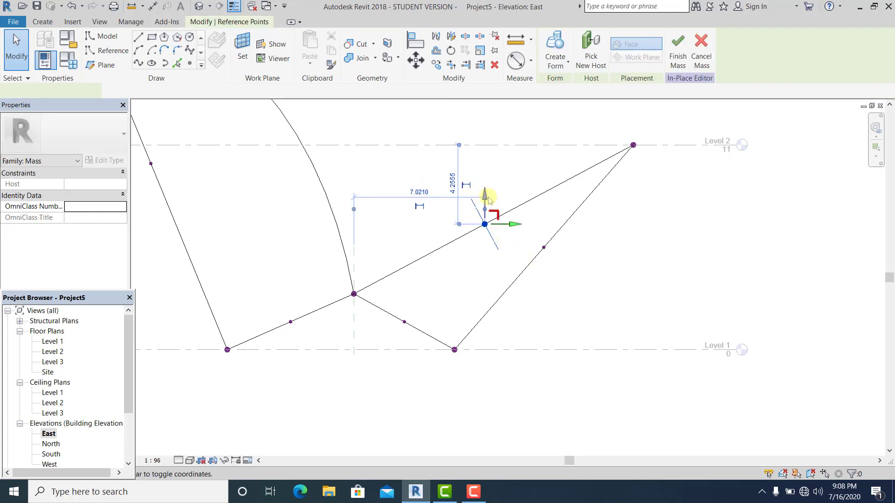
pyautogui.moveTo(484, 134); pyautogui.dragTo(480, 130)
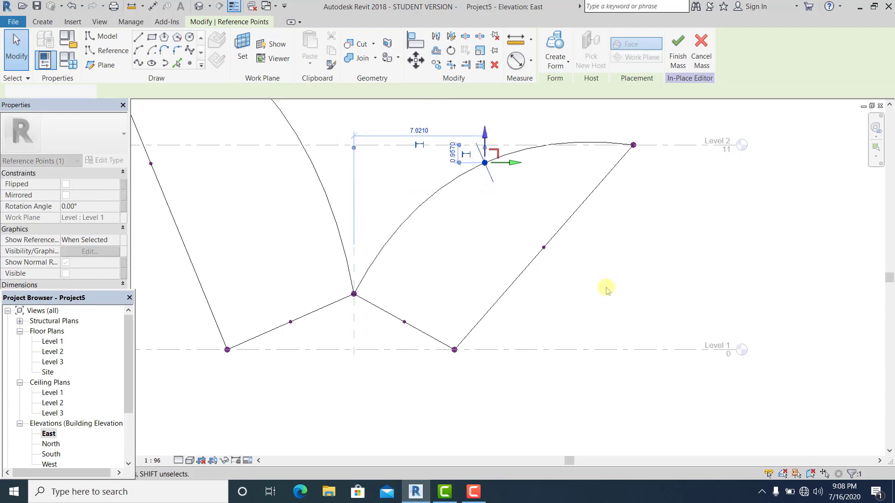
# Step: Inspect both arched ridges and shell outlines in the East elevation and the 3D view
pyautogui.scroll(-2, 524, 367)
pyautogui.scroll(-1, 477, 367)
pyautogui.moveTo(477, 367); pyautogui.dragTo(468, 360, button='middle')
pyautogui.scroll(1, 494, 292)
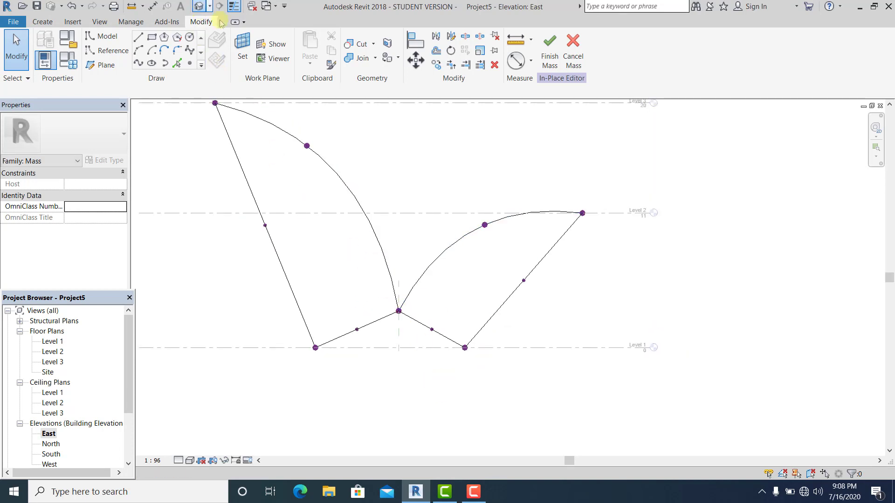
pyautogui.keyDown('shift'); pyautogui.moveTo(546, 302); pyautogui.dragTo(485, 329, button='middle'); pyautogui.keyUp('shift')
# Step: In the Site floor plan, move the taller shell's tip point outward to 15.6 from the central point
pyautogui.doubleClick(43, 344)
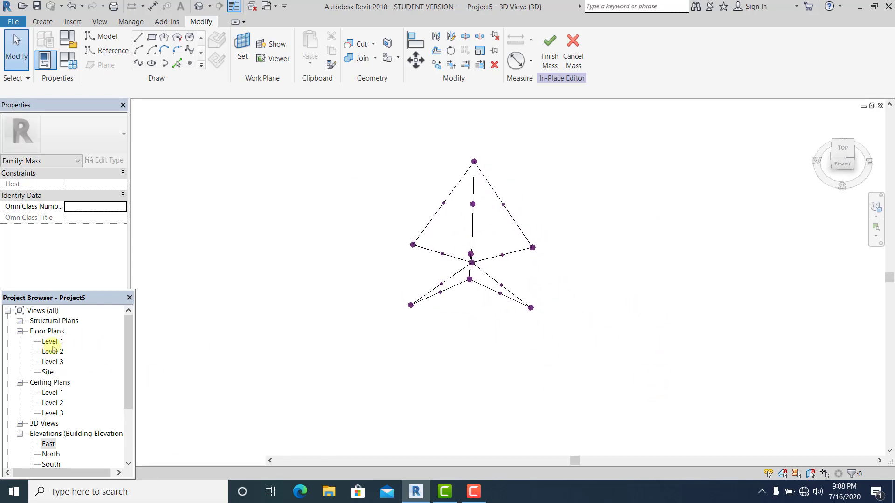
pyautogui.doubleClick(47, 373)
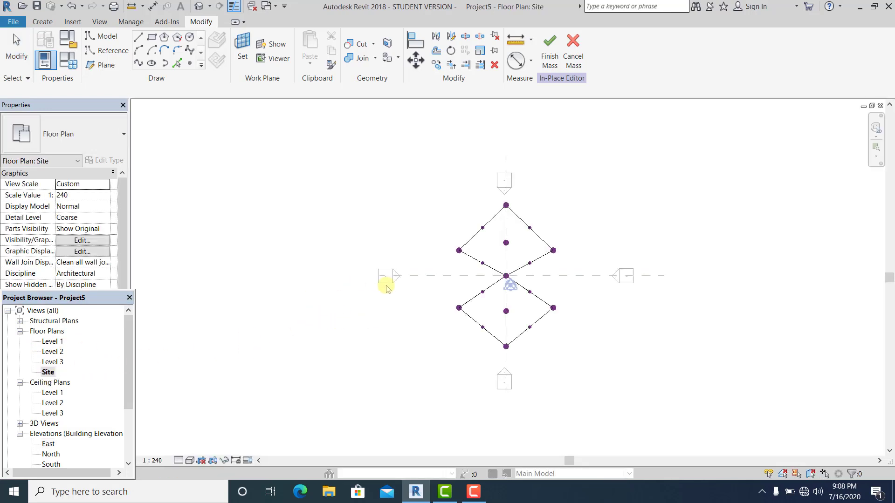
pyautogui.scroll(1, 390, 288)
pyautogui.moveTo(399, 289); pyautogui.dragTo(383, 312, button='middle')
pyautogui.scroll(1, 364, 240)
pyautogui.scroll(2, 390, 310)
pyautogui.scroll(-2, 485, 229)
pyautogui.moveTo(502, 271); pyautogui.dragTo(485, 249, button='middle')
pyautogui.scroll(1, 485, 249)
pyautogui.scroll(-1, 487, 259)
pyautogui.scroll(1, 552, 290)
pyautogui.scroll(2, 475, 285)
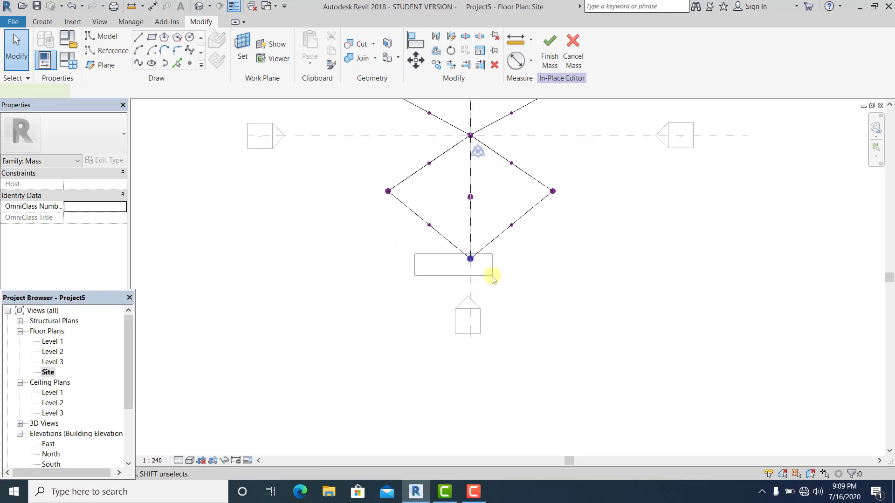
pyautogui.click(484, 269)
pyautogui.press('Down')
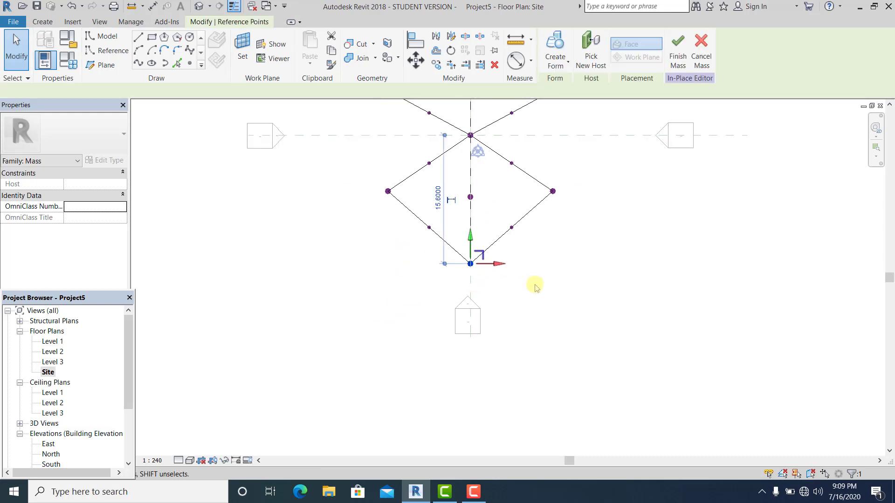
pyautogui.click(517, 294)
# Step: Examine the shell outlines in the Site plan and East elevation, checking the base points around the shared central point
pyautogui.scroll(-3, 512, 324)
pyautogui.scroll(2, 531, 280)
pyautogui.moveTo(553, 228); pyautogui.dragTo(552, 249, button='middle')
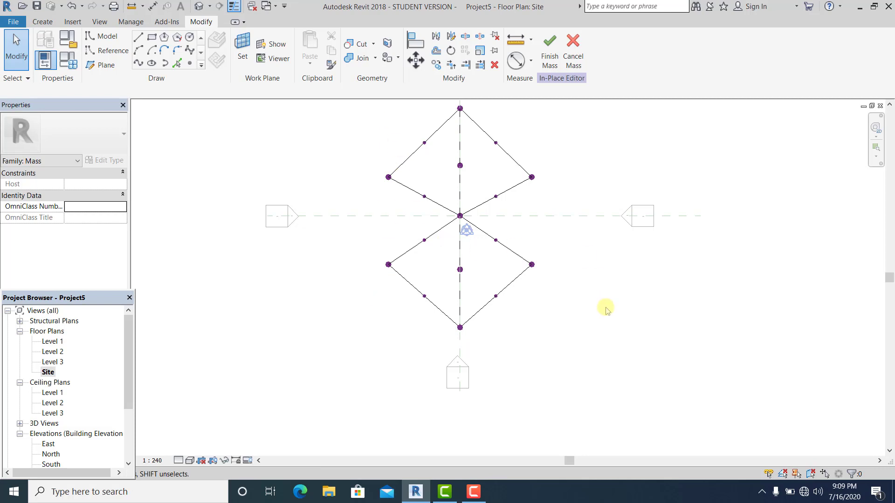
pyautogui.click(198, 6)
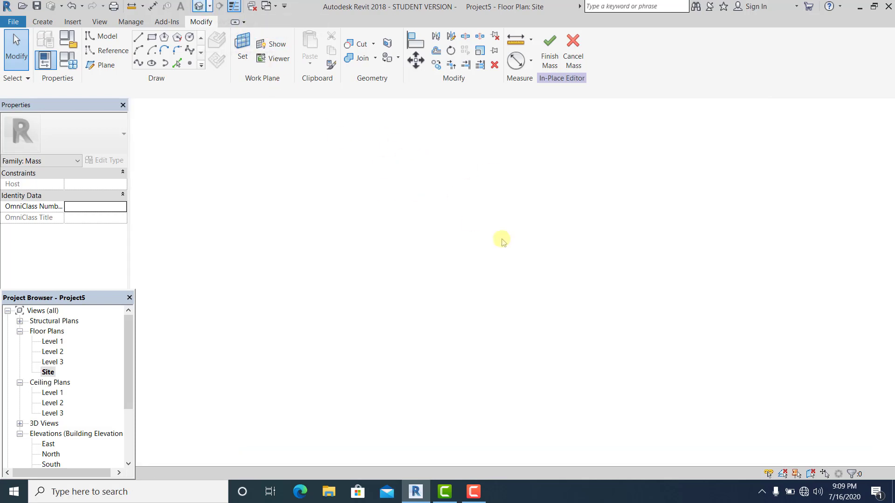
pyautogui.doubleClick(48, 444)
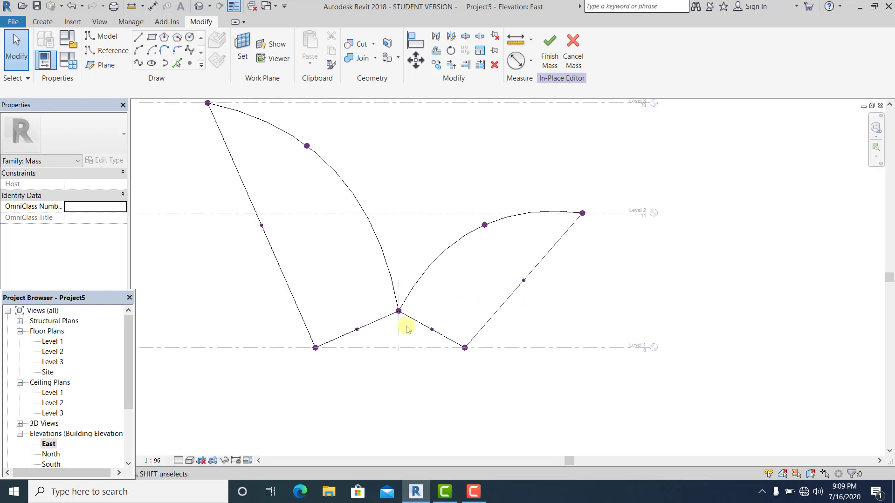
pyautogui.scroll(1, 406, 326)
pyautogui.scroll(-2, 404, 329)
pyautogui.scroll(3, 398, 332)
pyautogui.moveTo(329, 385)
pyautogui.mouseDown(button='middle')
pyautogui.moveTo(328, 355)
pyautogui.moveTo(338, 396)
pyautogui.mouseUp(button='middle')
pyautogui.scroll(1, 292, 345)
pyautogui.scroll(-1, 227, 322)
pyautogui.scroll(-1, 364, 357)
pyautogui.scroll(1, 438, 356)
pyautogui.moveTo(449, 364); pyautogui.dragTo(442, 331, button='middle')
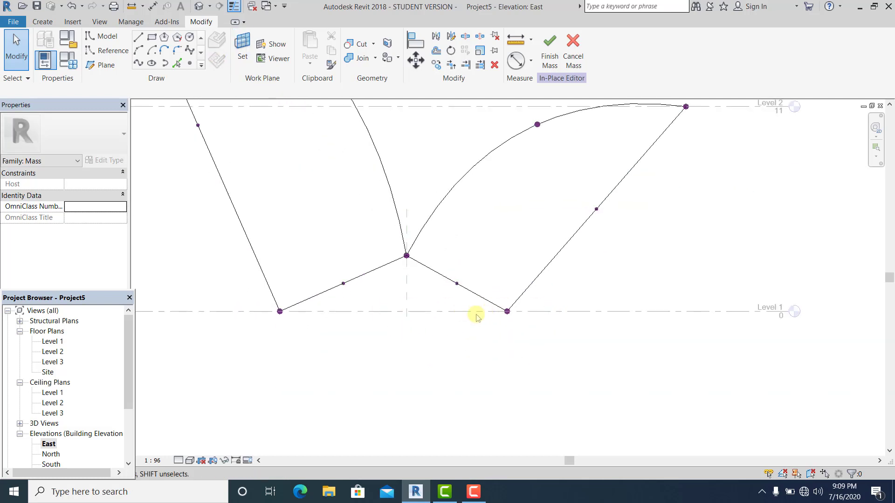
pyautogui.moveTo(504, 354); pyautogui.dragTo(545, 386, button='middle')
pyautogui.scroll(1, 462, 344)
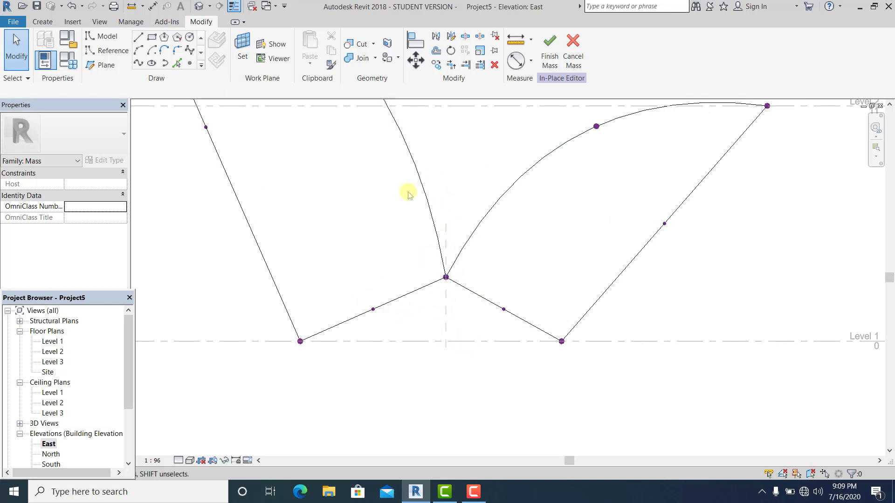
# Step: In the 3D view, connect the two shells' base points on one side with a spline through points
pyautogui.click(197, 7)
pyautogui.moveTo(405, 286)
pyautogui.keyDown('shift'); pyautogui.mouseDown(button='middle')
pyautogui.moveTo(439, 299)
pyautogui.moveTo(361, 249)
pyautogui.moveTo(444, 303)
pyautogui.moveTo(410, 357)
pyautogui.mouseUp(button='middle'); pyautogui.keyUp('shift')
pyautogui.click(432, 312)
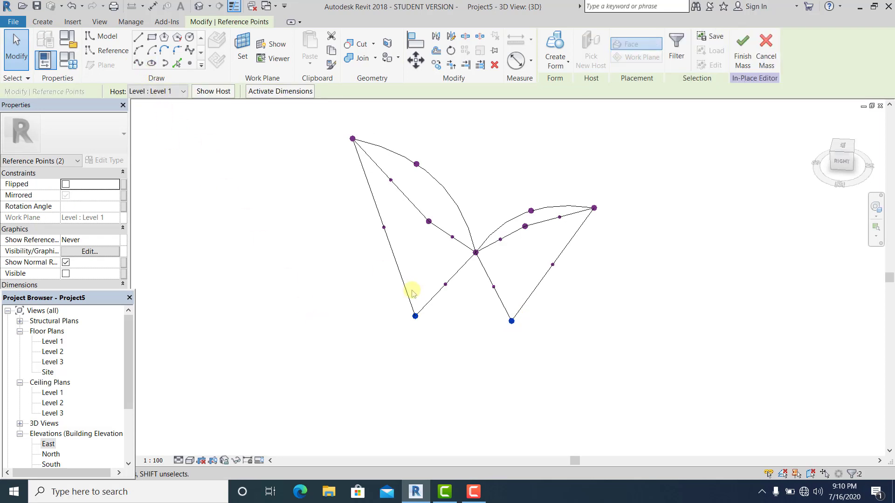
pyautogui.click(139, 64)
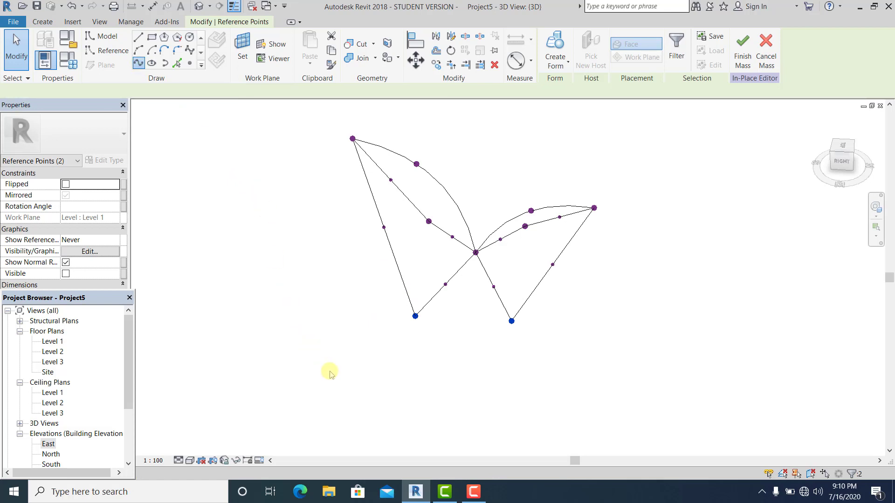
pyautogui.keyDown('shift'); pyautogui.moveTo(466, 359); pyautogui.dragTo(478, 359, button='middle'); pyautogui.keyUp('shift')
pyautogui.scroll(2, 474, 353)
pyautogui.click(475, 344)
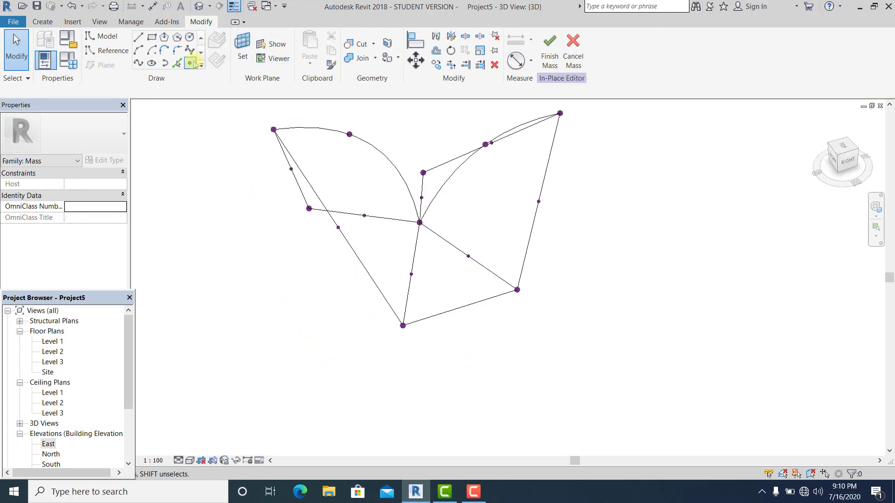
# Step: Place a reference point at the midpoint of the base connecting line, then delete the line but keep the point
pyautogui.press('Return')
pyautogui.click(460, 307)
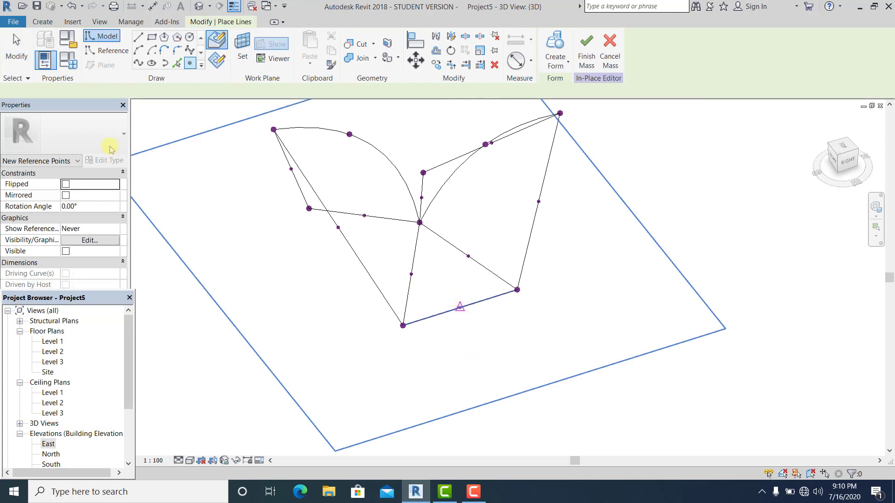
pyautogui.click(28, 49)
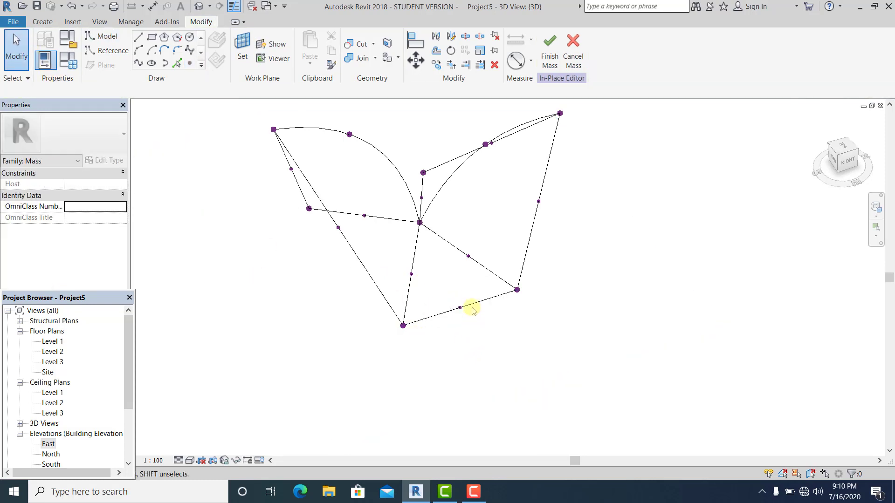
pyautogui.click(473, 305)
pyautogui.press('Delete')
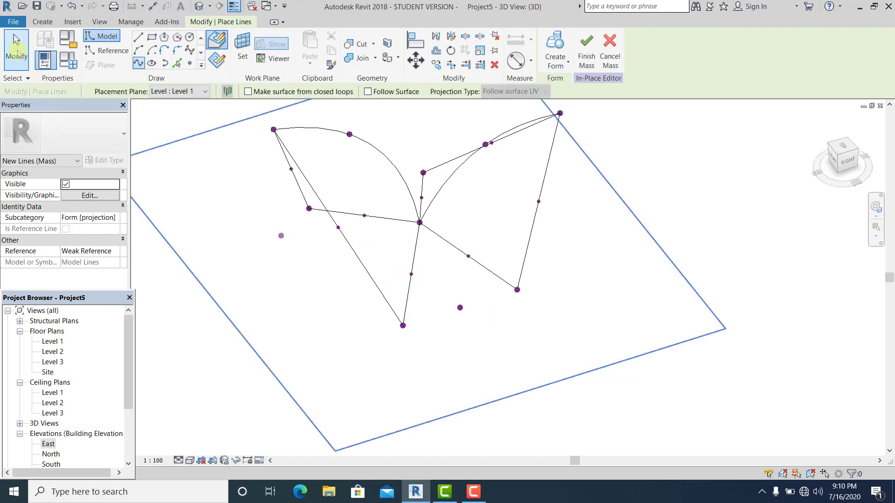
# Step: Connect the taller shell's base point to the free point between the shells with a spline through points
pyautogui.click(17, 53)
pyautogui.scroll(2, 455, 344)
pyautogui.moveTo(376, 351); pyautogui.dragTo(470, 290)
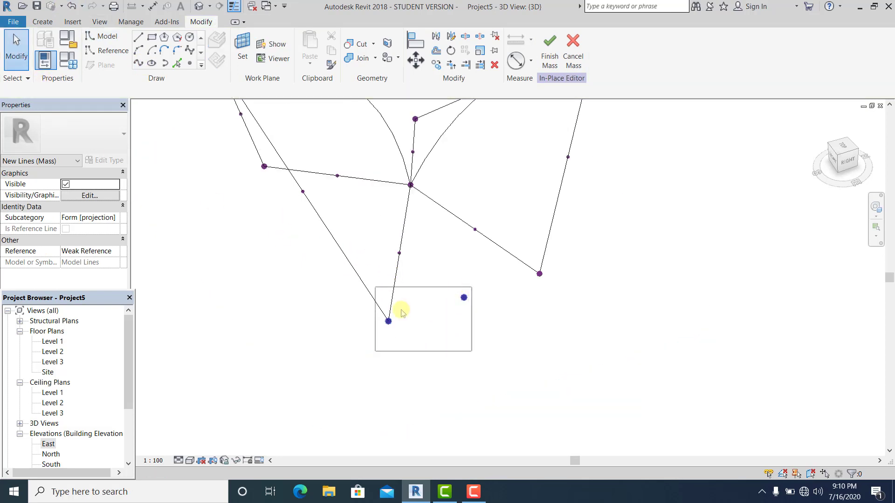
pyautogui.click(138, 63)
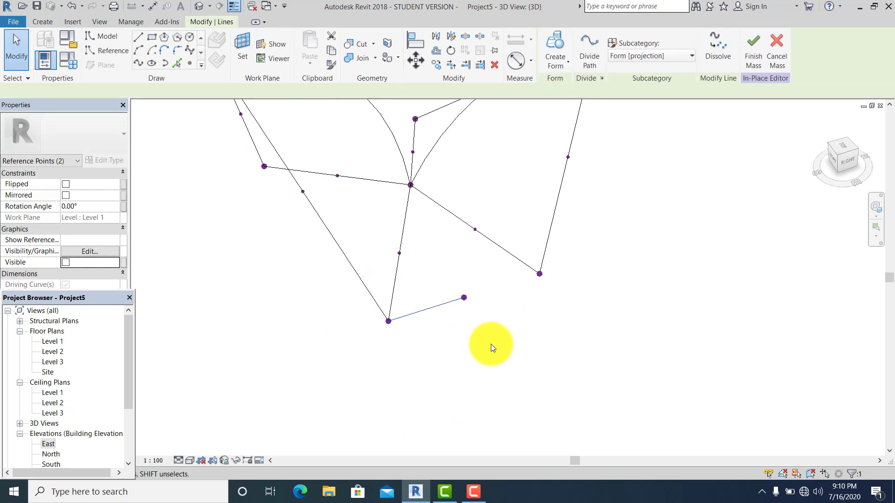
# Step: Connect the middle base point to the shorter shell's base point with a second spline through points
pyautogui.keyDown('shift'); pyautogui.moveTo(482, 344); pyautogui.dragTo(482, 350, button='middle'); pyautogui.keyUp('shift')
pyautogui.click(468, 311)
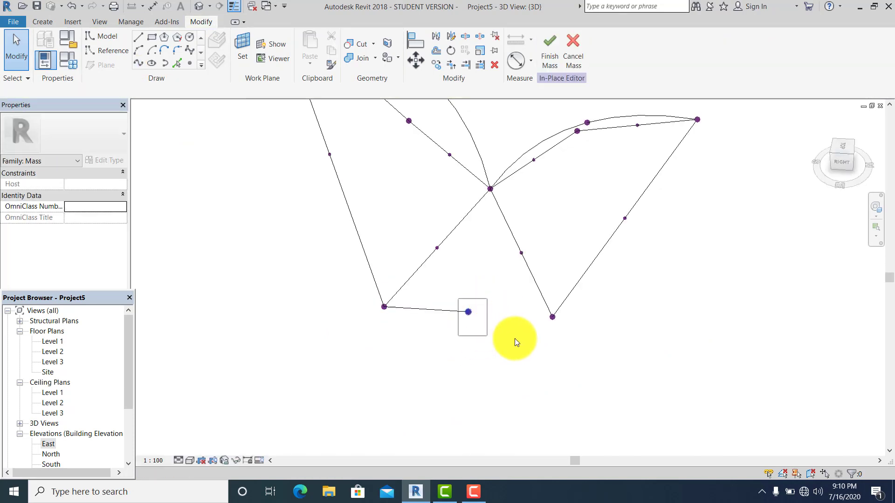
pyautogui.keyDown('ctrl'); pyautogui.click(552, 317); pyautogui.keyUp('ctrl')
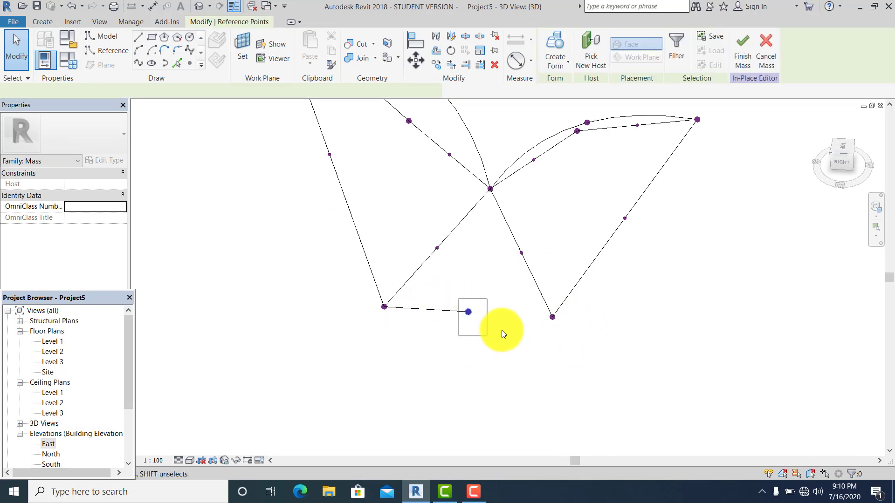
pyautogui.click(140, 60)
# Step: Place a reference point at the midpoint of the base line between the taller shell's base point and the middle base point
pyautogui.keyDown('shift'); pyautogui.moveTo(460, 364); pyautogui.dragTo(470, 366, button='middle'); pyautogui.keyUp('shift')
pyautogui.scroll(1, 411, 265)
pyautogui.moveTo(386, 242); pyautogui.dragTo(433, 193)
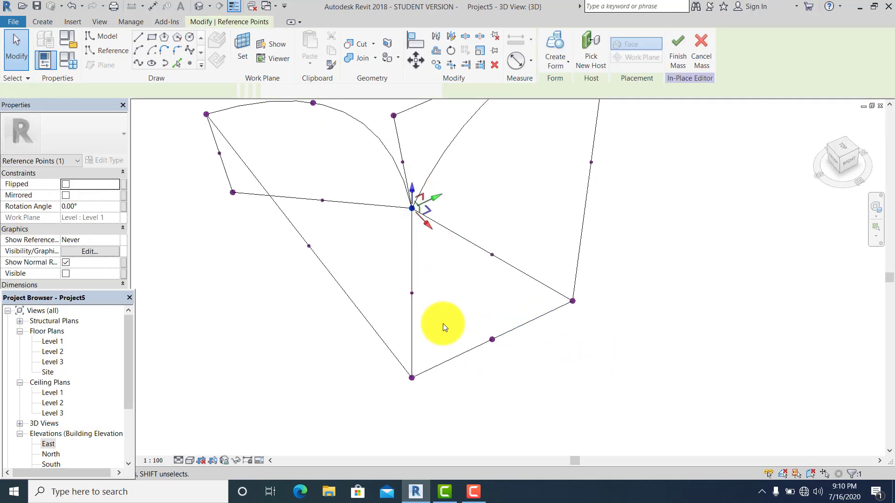
pyautogui.click(189, 63)
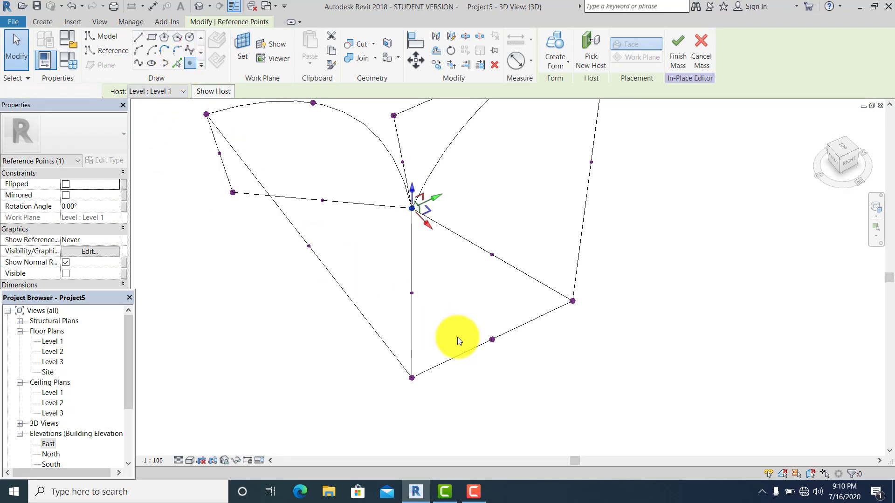
pyautogui.click(453, 357)
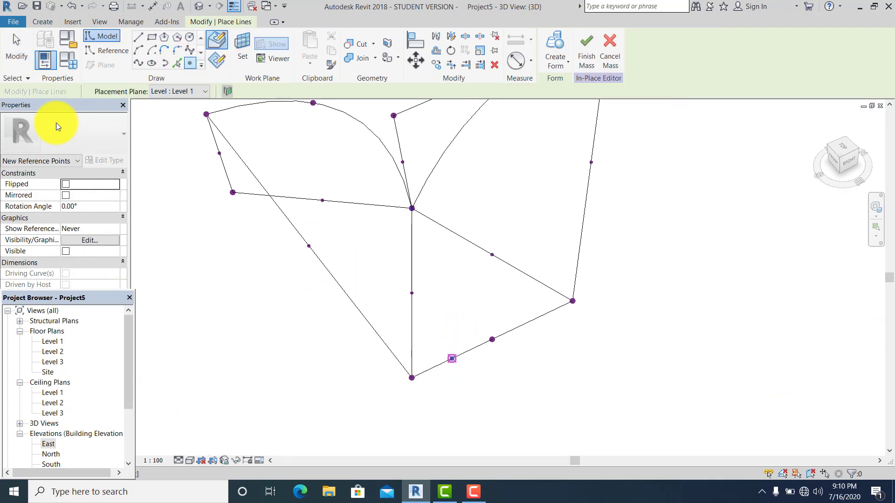
pyautogui.press('Escape')
# Step: Connect the new quarter point and the middle base point to the shells' shared meeting point with separate splines through points
pyautogui.moveTo(441, 385); pyautogui.dragTo(460, 350)
pyautogui.moveTo(380, 197); pyautogui.dragTo(423, 219)
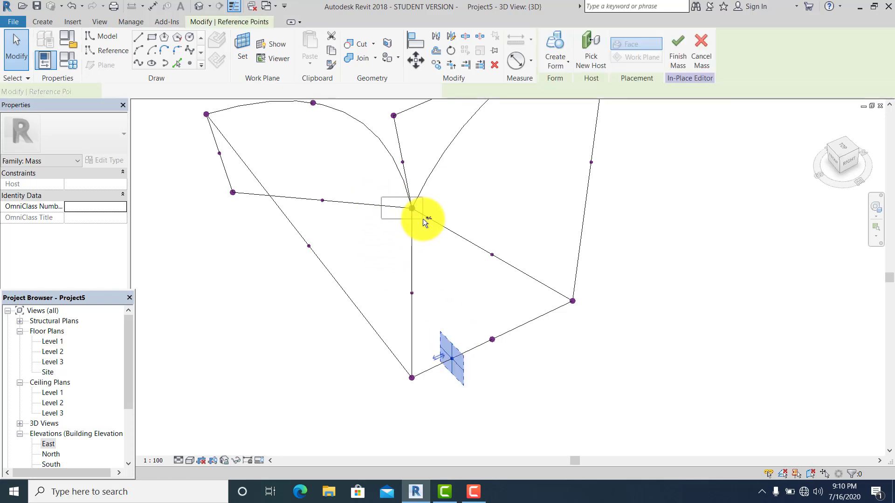
pyautogui.click(138, 63)
pyautogui.keyDown('shift'); pyautogui.moveTo(550, 350); pyautogui.dragTo(460, 363, button='middle'); pyautogui.keyUp('shift')
pyautogui.moveTo(459, 369); pyautogui.dragTo(477, 340)
pyautogui.keyDown('ctrl'); pyautogui.moveTo(409, 202); pyautogui.dragTo(489, 225); pyautogui.keyUp('ctrl')
pyautogui.click(139, 63)
# Step: Place a reference point midway along the base line on the shorter shell's side and connect it to the shells' meeting point with a spline
pyautogui.click(529, 374)
pyautogui.click(189, 63)
pyautogui.click(510, 349)
pyautogui.click(17, 53)
pyautogui.click(511, 349)
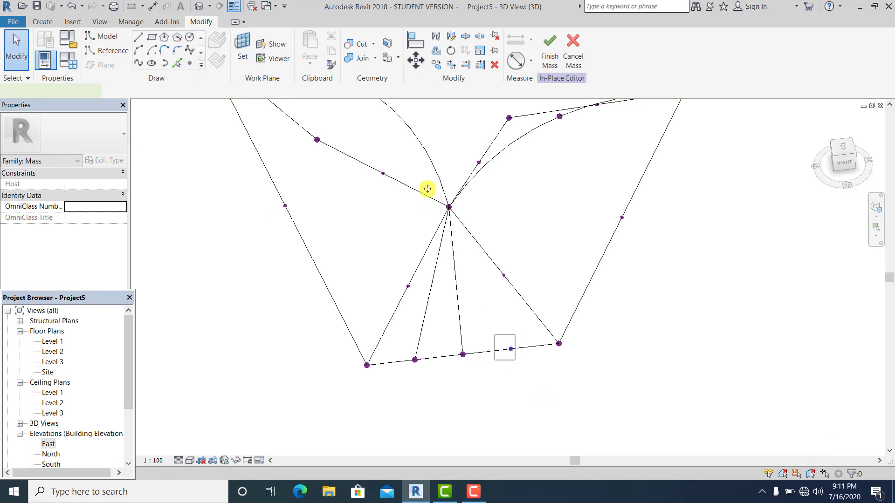
pyautogui.keyDown('ctrl'); pyautogui.click(449, 207); pyautogui.keyUp('ctrl')
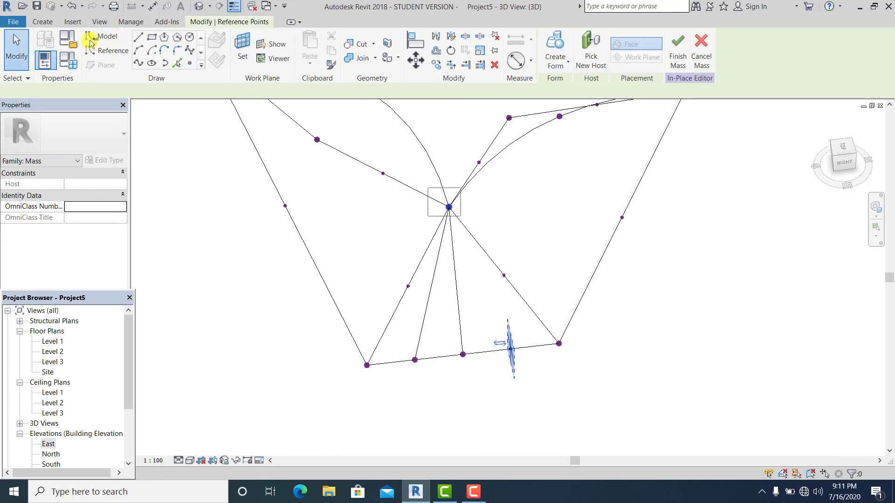
pyautogui.click(139, 66)
pyautogui.click(565, 386)
# Step: Rebuild the base edge as separate short splines joining each pair of neighbouring base points
pyautogui.scroll(2, 440, 340)
pyautogui.click(415, 360)
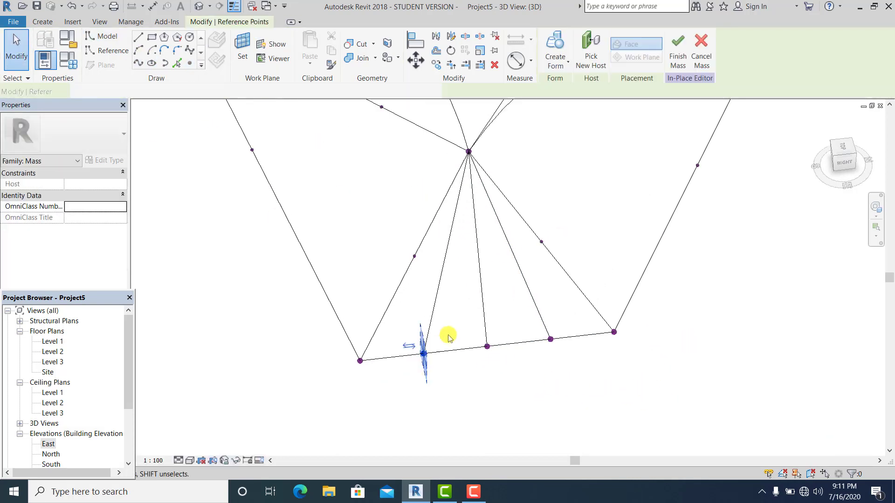
pyautogui.click(359, 95)
pyautogui.scroll(1, 555, 369)
pyautogui.click(531, 341)
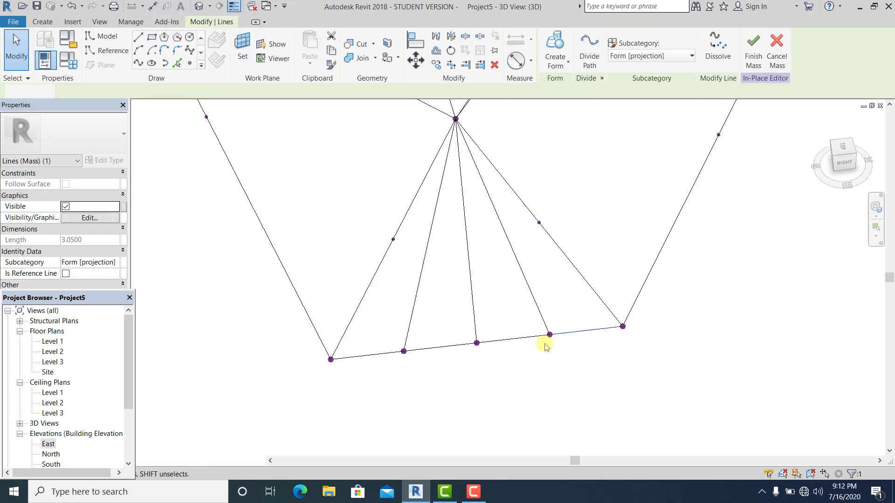
pyautogui.click(545, 344)
pyautogui.scroll(-2, 540, 344)
pyautogui.keyDown('shift'); pyautogui.moveTo(578, 345); pyautogui.dragTo(597, 325, button='middle'); pyautogui.keyUp('shift')
pyautogui.click(588, 329)
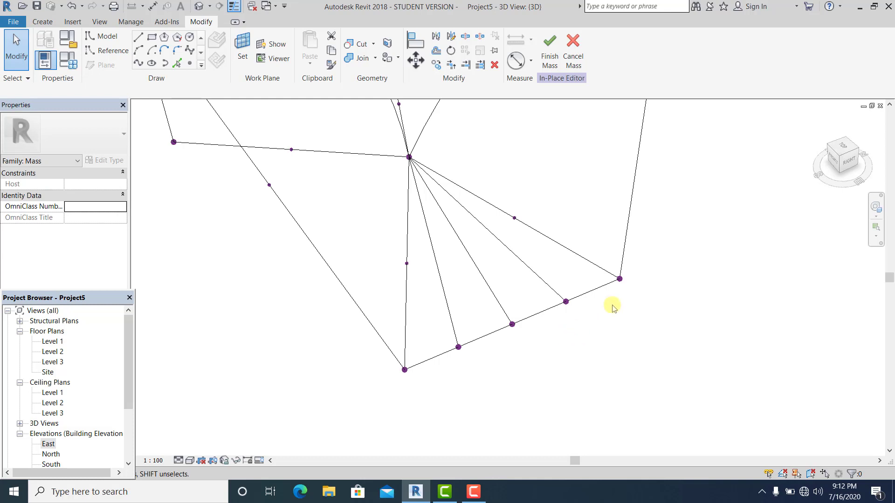
# Step: Open the Site floor plan
pyautogui.doubleClick(48, 372)
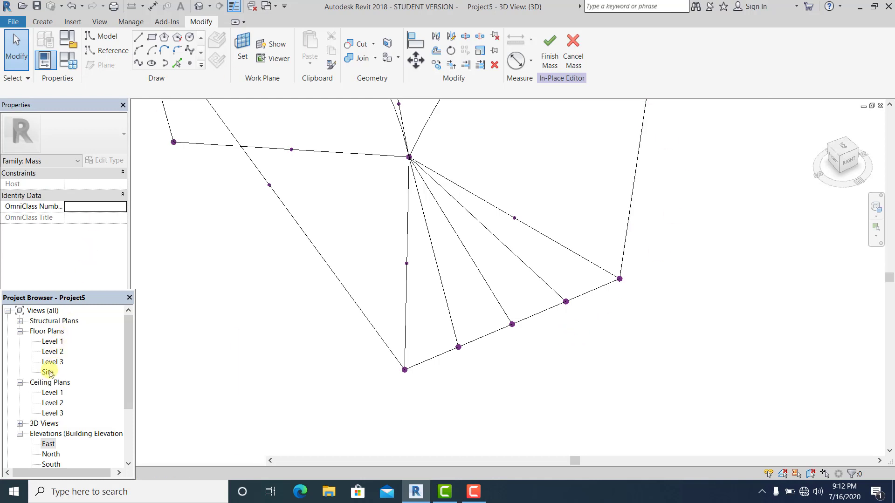
pyautogui.scroll(5, 529, 234)
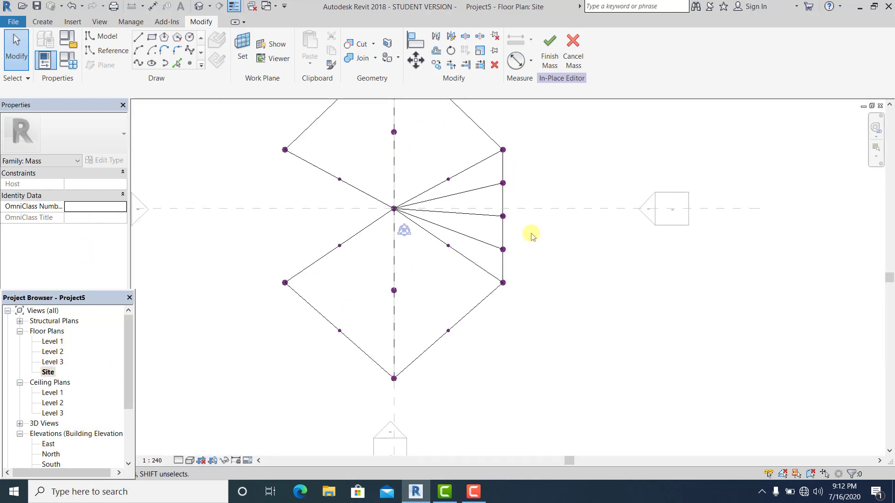
pyautogui.click(463, 185)
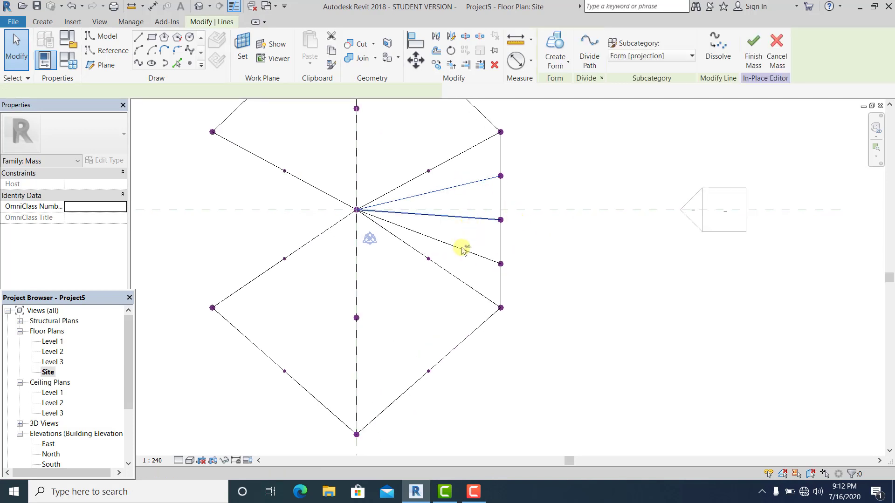
pyautogui.keyDown('ctrl'); pyautogui.click(485, 218); pyautogui.keyUp('ctrl')
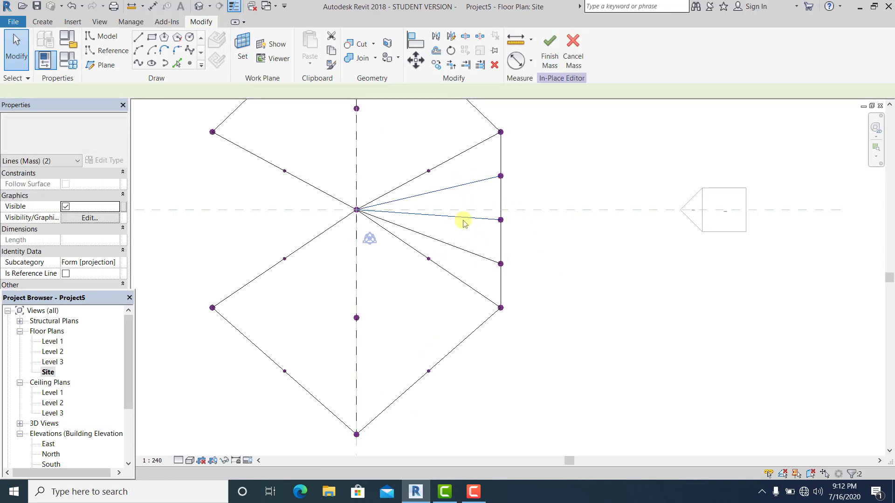
pyautogui.click(464, 222)
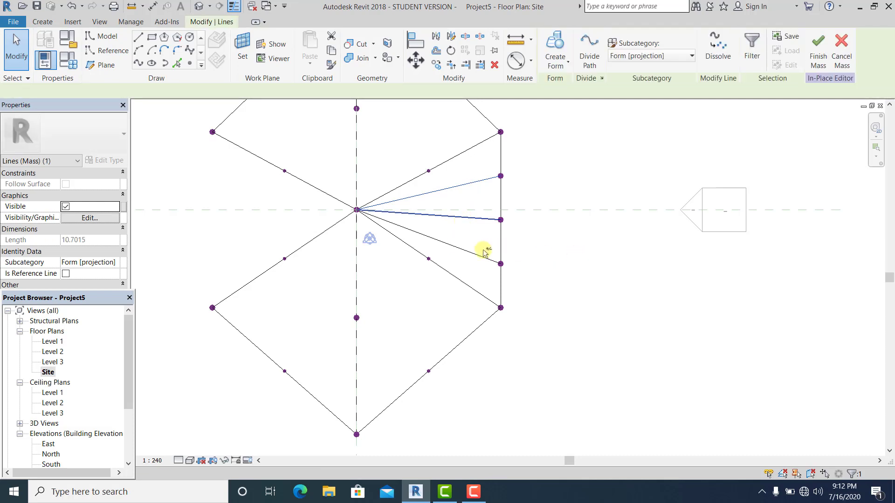
pyautogui.moveTo(602, 292); pyautogui.dragTo(609, 297, button='middle')
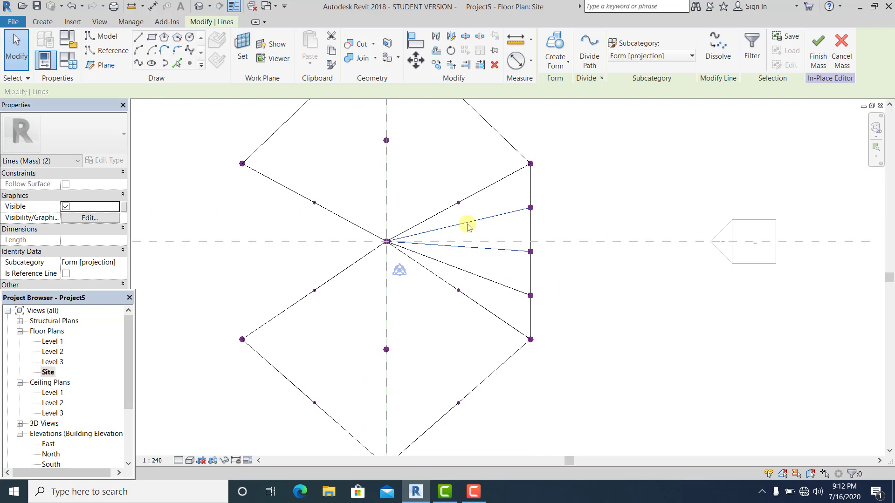
pyautogui.press('d')
pyautogui.press('i')
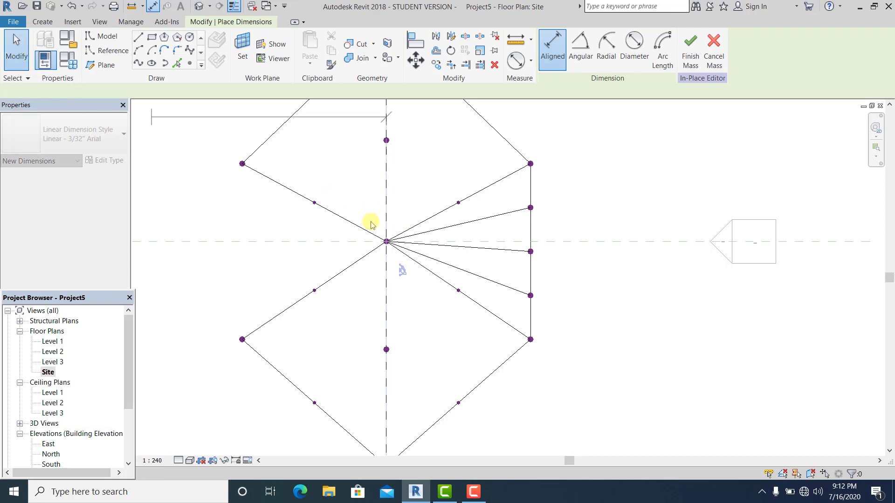
pyautogui.press('Escape')
pyautogui.press('Escape')
# Step: Mirror copies of the three intermediate lines between the shells about the vertical centre reference plane
pyautogui.click(496, 282)
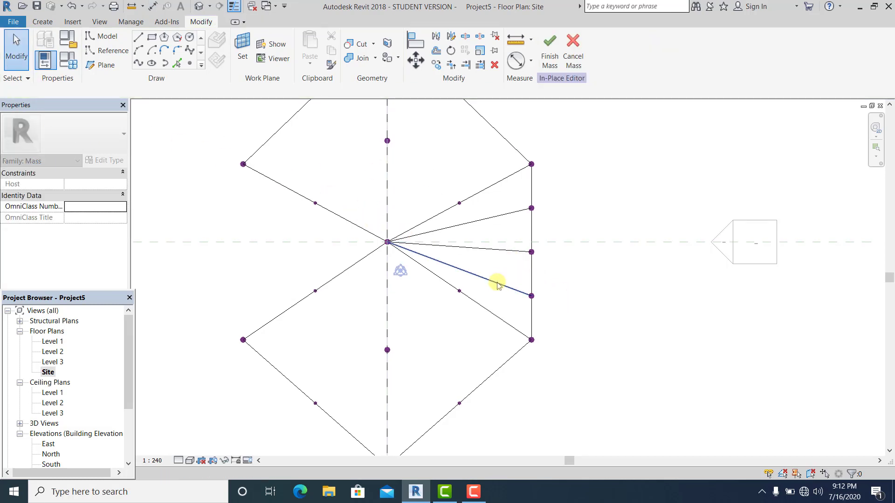
pyautogui.click(502, 259)
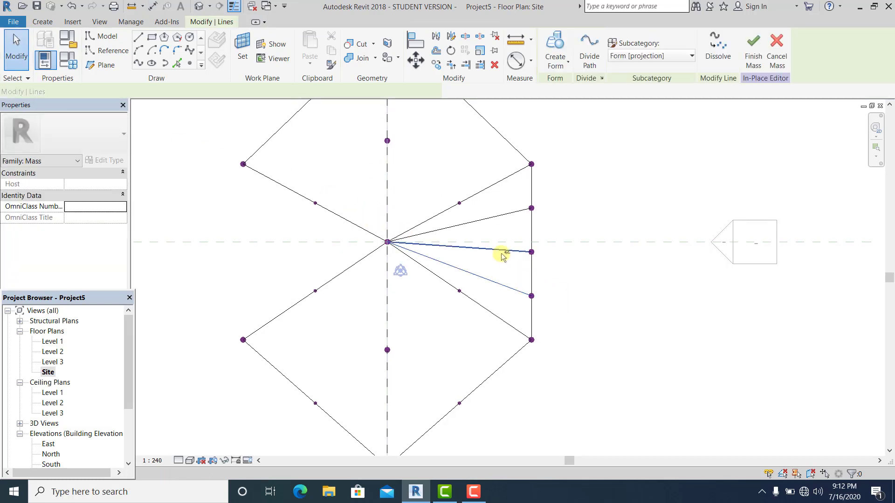
pyautogui.keyDown('ctrl'); pyautogui.click(503, 215); pyautogui.keyUp('ctrl')
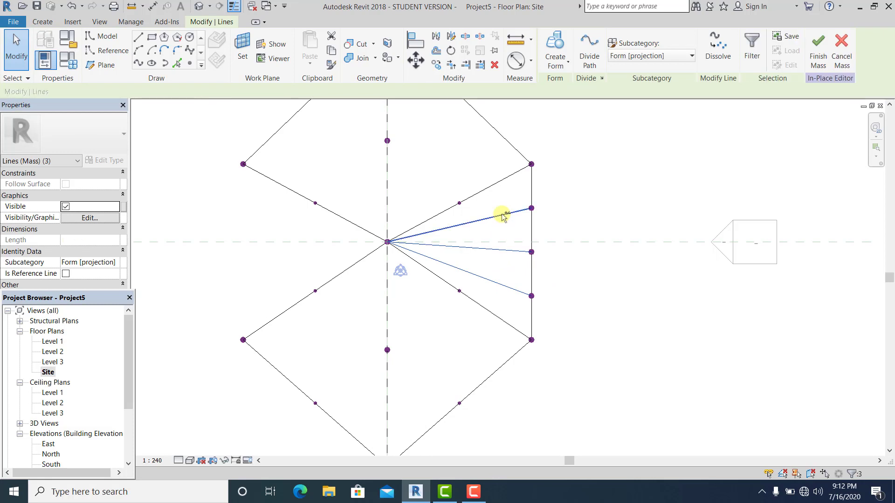
pyautogui.press('Escape')
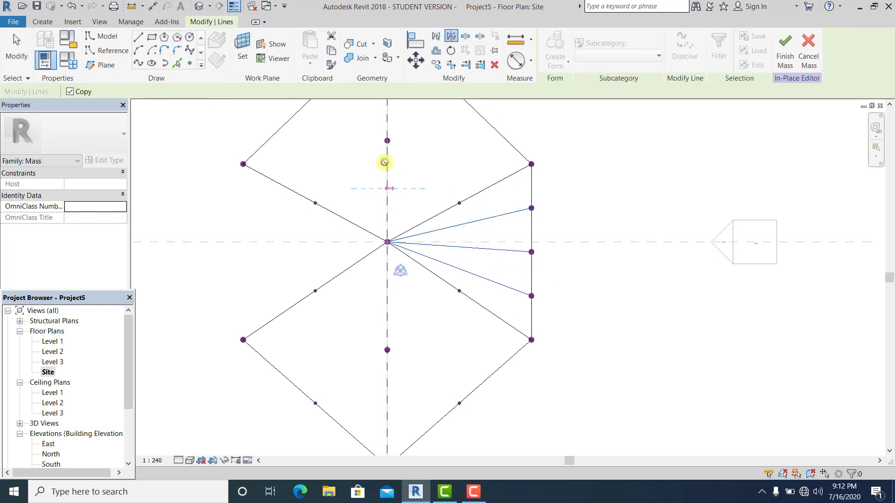
pyautogui.click(386, 163)
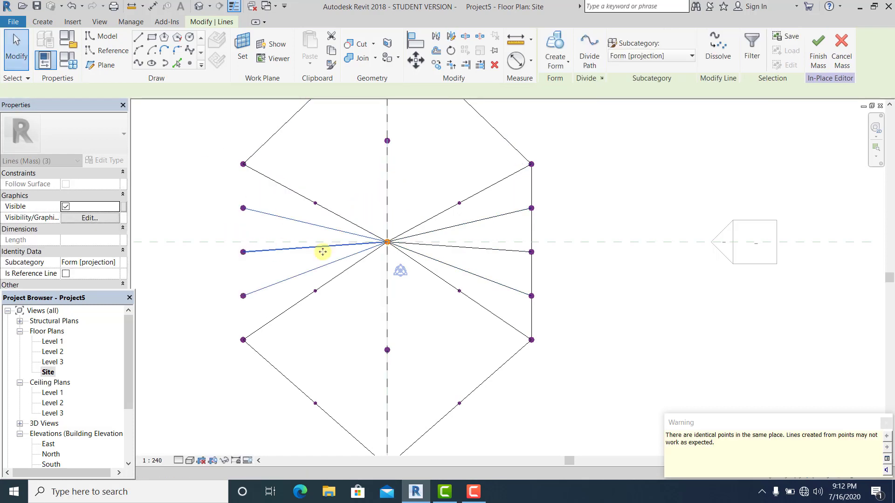
pyautogui.click(575, 331)
pyautogui.scroll(1, 345, 204)
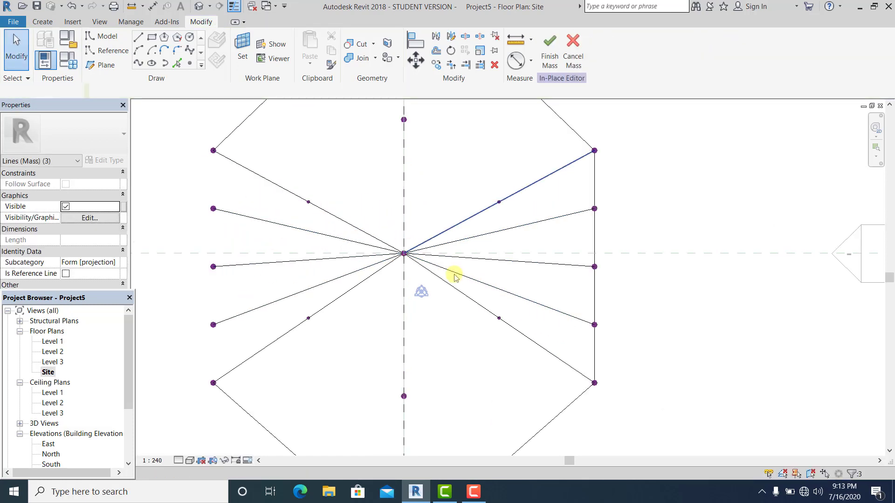
pyautogui.scroll(-1, 448, 270)
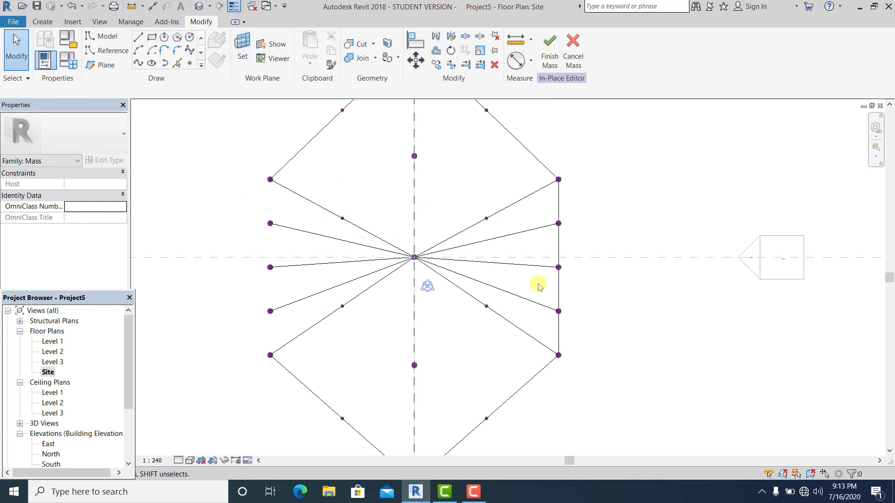
# Step: In the East elevation, raise the intermediate base point on the taller shell's side to 4.0000 above Level 1
pyautogui.click(200, 7)
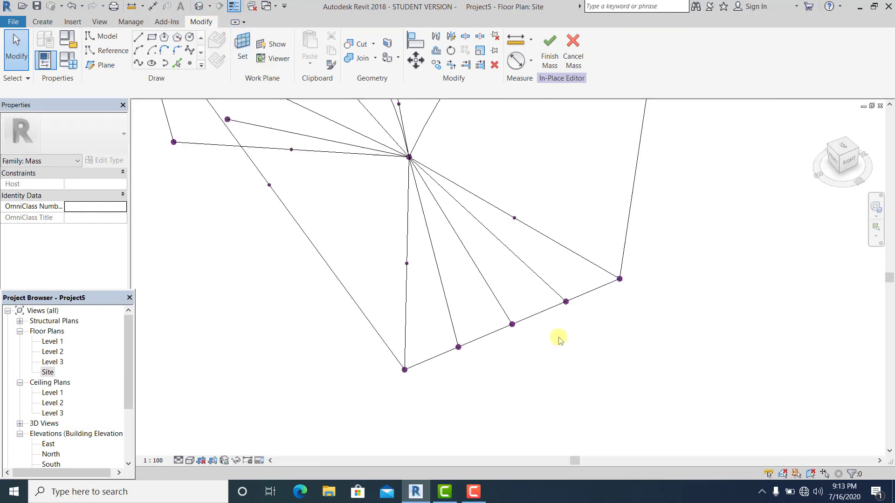
pyautogui.keyDown('shift'); pyautogui.moveTo(505, 340); pyautogui.dragTo(491, 348, button='middle'); pyautogui.keyUp('shift')
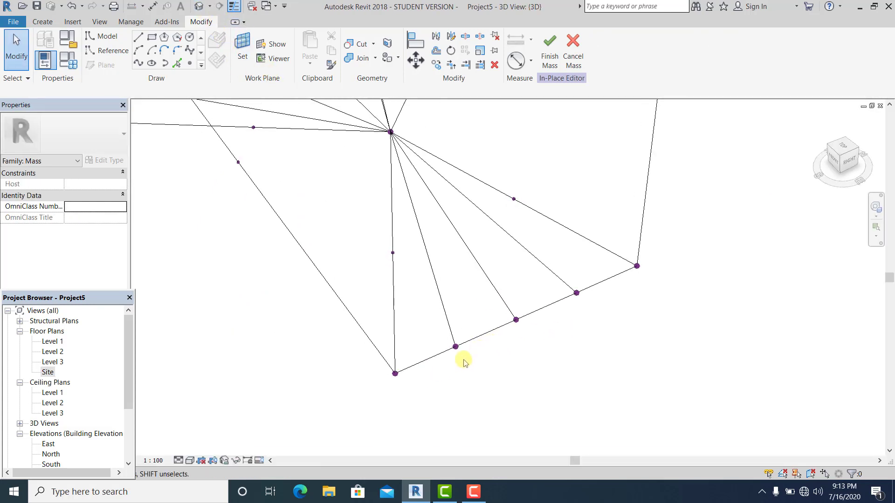
pyautogui.moveTo(481, 381); pyautogui.dragTo(480, 380)
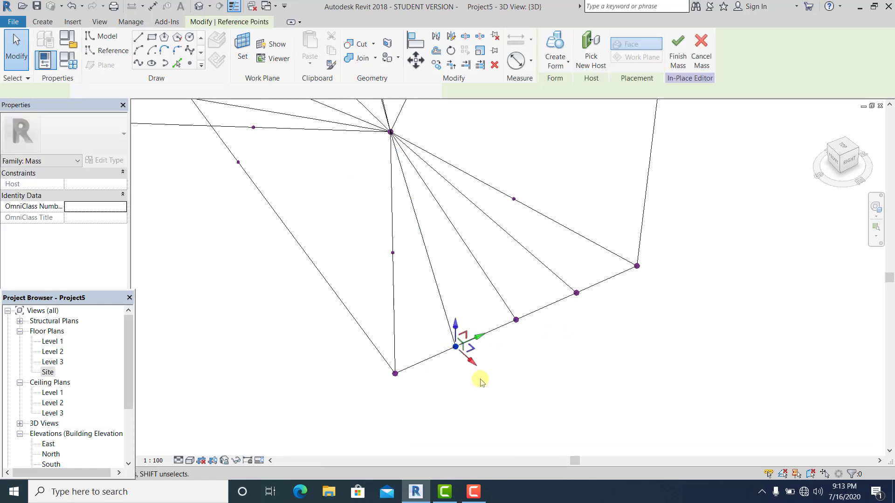
pyautogui.doubleClick(49, 444)
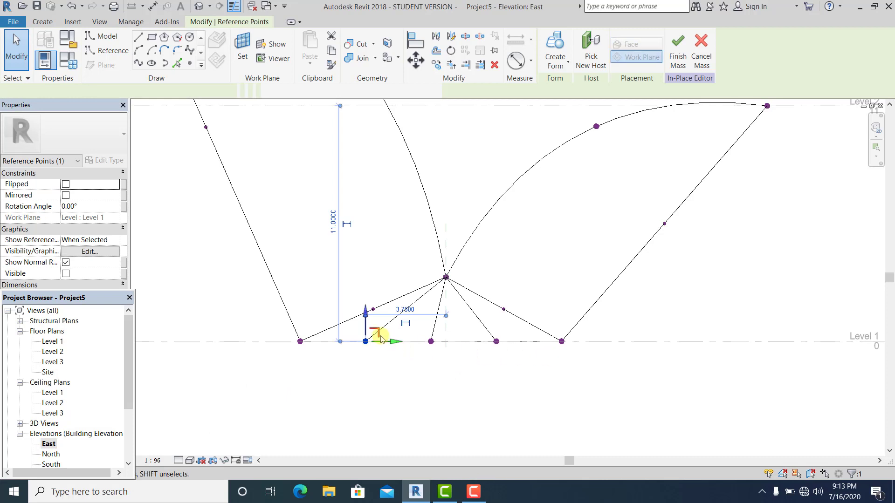
pyautogui.moveTo(373, 332); pyautogui.dragTo(409, 343, button='middle')
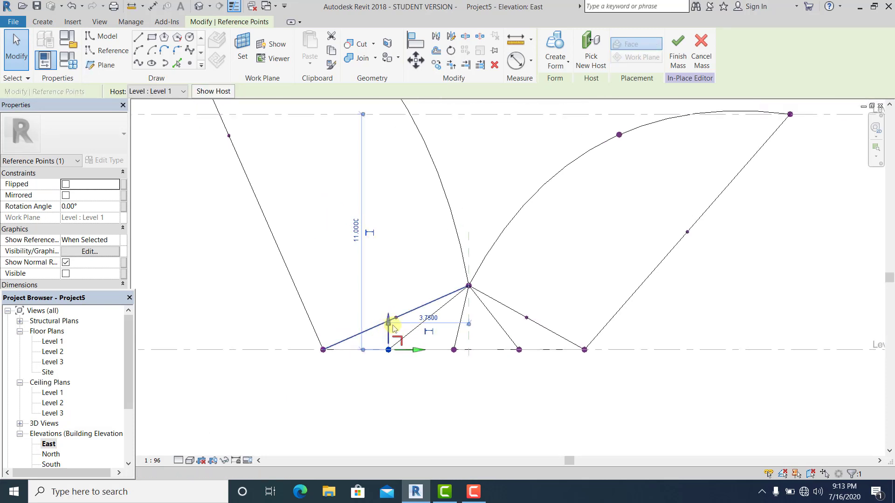
pyautogui.scroll(1, 391, 326)
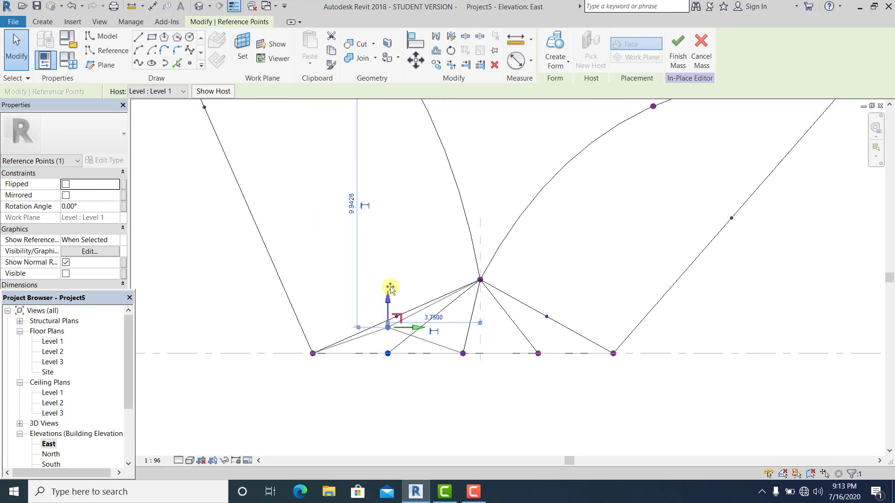
pyautogui.moveTo(390, 288); pyautogui.dragTo(390, 225)
pyautogui.click(357, 306)
pyautogui.scroll(-2, 389, 366)
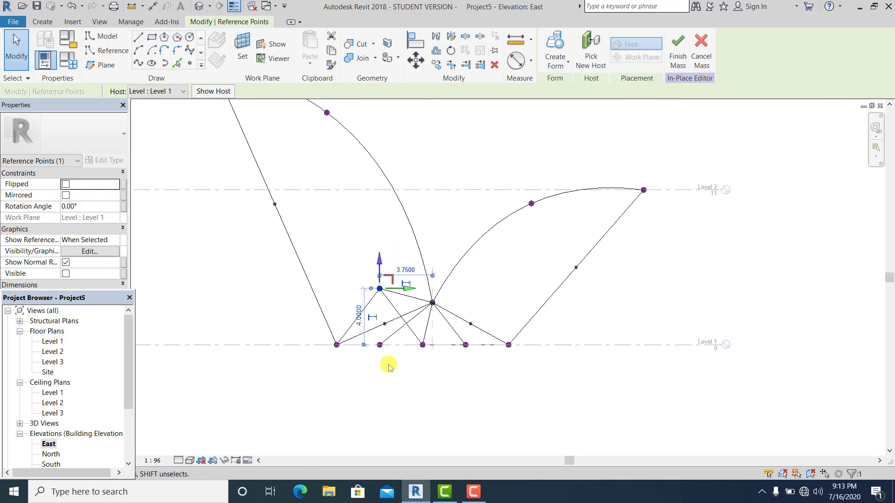
pyautogui.click(467, 392)
# Step: Raise the intermediate base point on the shorter shell's side above the shells' meeting point in the East elevation
pyautogui.scroll(2, 465, 361)
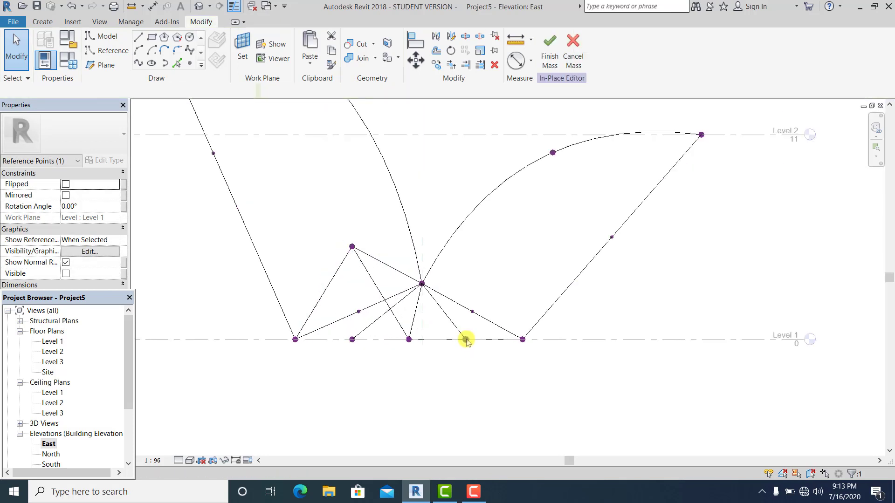
pyautogui.click(466, 340)
pyautogui.moveTo(466, 311); pyautogui.dragTo(486, 194)
pyautogui.scroll(2, 426, 278)
pyautogui.click(569, 224)
pyautogui.scroll(1, 469, 387)
pyautogui.moveTo(469, 388)
pyautogui.mouseDown(button='middle')
pyautogui.moveTo(451, 368)
pyautogui.moveTo(453, 395)
pyautogui.mouseUp(button='middle')
# Step: Dimension the raised intermediate points in the East elevation, then delete the dimension
pyautogui.click(199, 7)
pyautogui.keyDown('shift'); pyautogui.moveTo(477, 355); pyautogui.dragTo(420, 359, button='middle'); pyautogui.keyUp('shift')
pyautogui.doubleClick(48, 443)
pyautogui.moveTo(515, 380); pyautogui.dragTo(580, 379, button='middle')
pyautogui.press('d')
pyautogui.press('i')
pyautogui.click(348, 363)
pyautogui.click(355, 221)
pyautogui.click(528, 207)
pyautogui.click(540, 362)
pyautogui.click(17, 49)
pyautogui.click(303, 236)
pyautogui.press('Delete')
# Step: In the 3D view, connect the five base points on the mirrored side with splines between neighbouring points
pyautogui.click(198, 6)
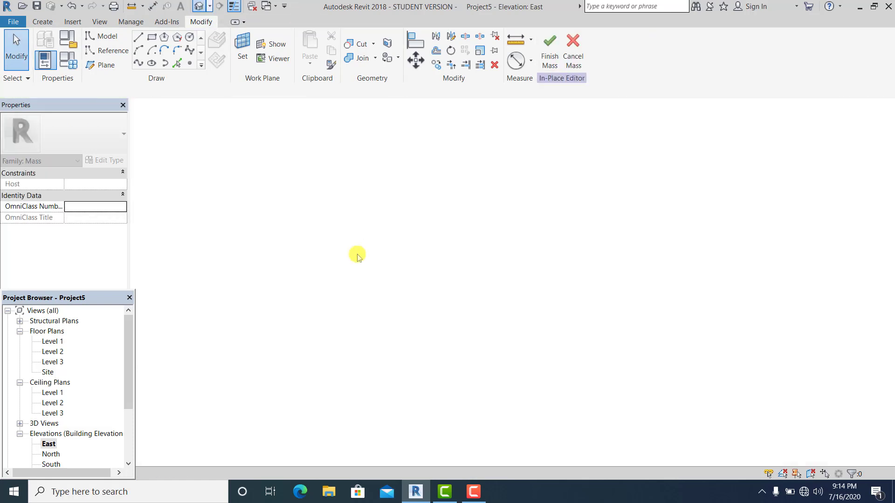
pyautogui.scroll(-2, 415, 371)
pyautogui.scroll(-3, 561, 348)
pyautogui.keyDown('shift'); pyautogui.moveTo(589, 343); pyautogui.dragTo(411, 368, button='middle'); pyautogui.keyUp('shift')
pyautogui.moveTo(406, 370); pyautogui.dragTo(468, 312)
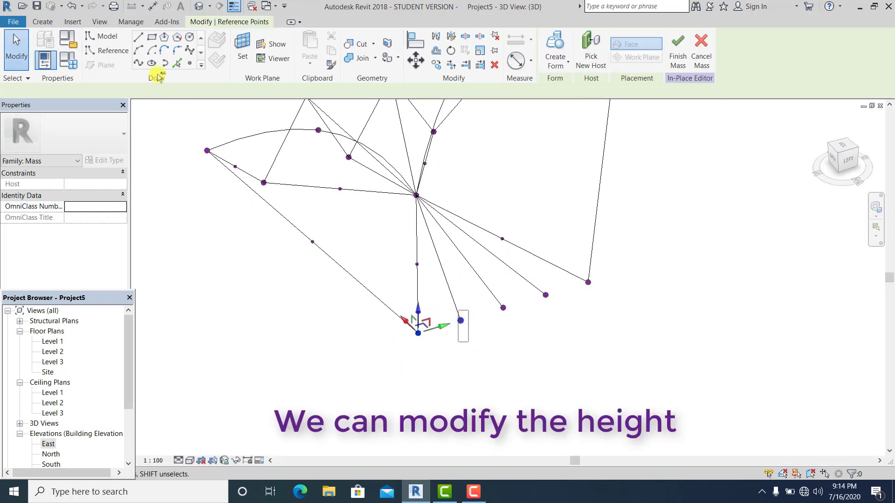
pyautogui.click(139, 63)
pyautogui.moveTo(456, 347); pyautogui.dragTo(433, 348, button='middle')
pyautogui.moveTo(426, 346); pyautogui.dragTo(492, 298)
pyautogui.click(138, 64)
pyautogui.moveTo(474, 330)
pyautogui.mouseDown()
pyautogui.moveTo(483, 300)
pyautogui.moveTo(580, 274)
pyautogui.mouseUp()
pyautogui.click(140, 63)
pyautogui.click(496, 356)
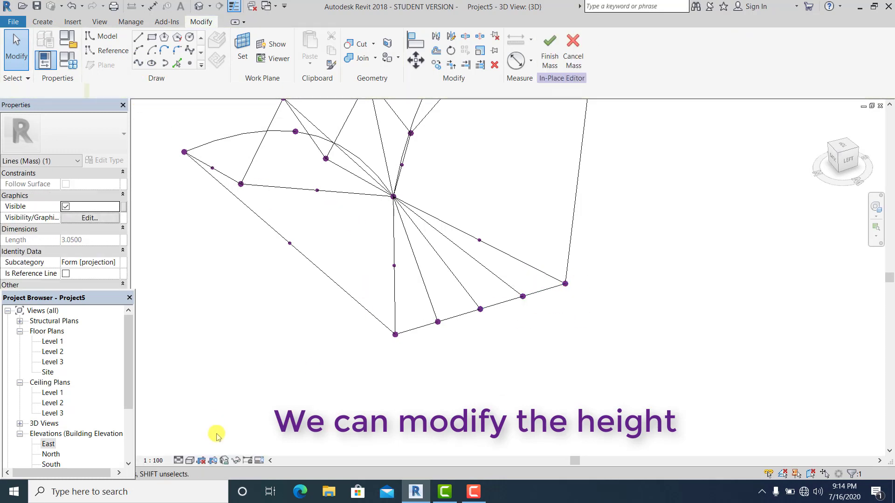
# Step: In the East elevation, raise the mirrored side's two intermediate base points to line up with the raised points on the opposite side
pyautogui.doubleClick(51, 444)
pyautogui.scroll(-1, 469, 362)
pyautogui.moveTo(470, 363); pyautogui.dragTo(485, 349, button='middle')
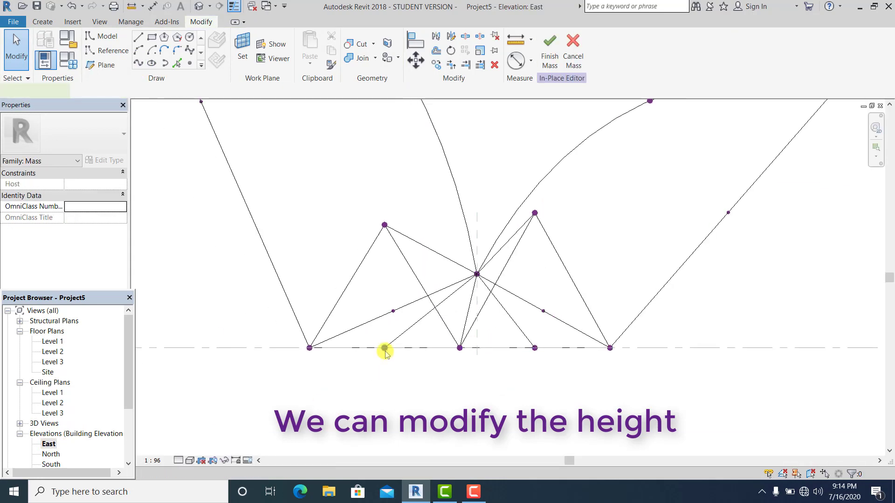
pyautogui.click(385, 348)
pyautogui.moveTo(385, 318); pyautogui.dragTo(384, 195)
pyautogui.moveTo(513, 376); pyautogui.dragTo(595, 230)
pyautogui.click(554, 374)
pyautogui.scroll(-1, 554, 374)
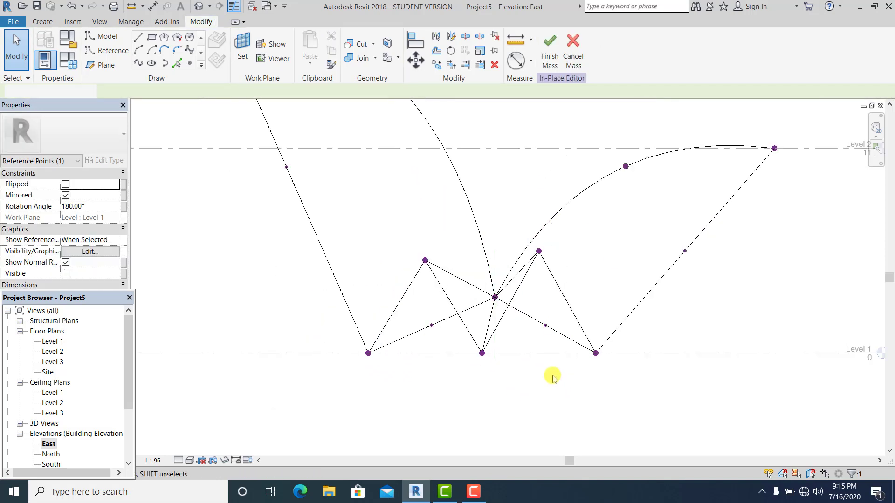
pyautogui.click(629, 378)
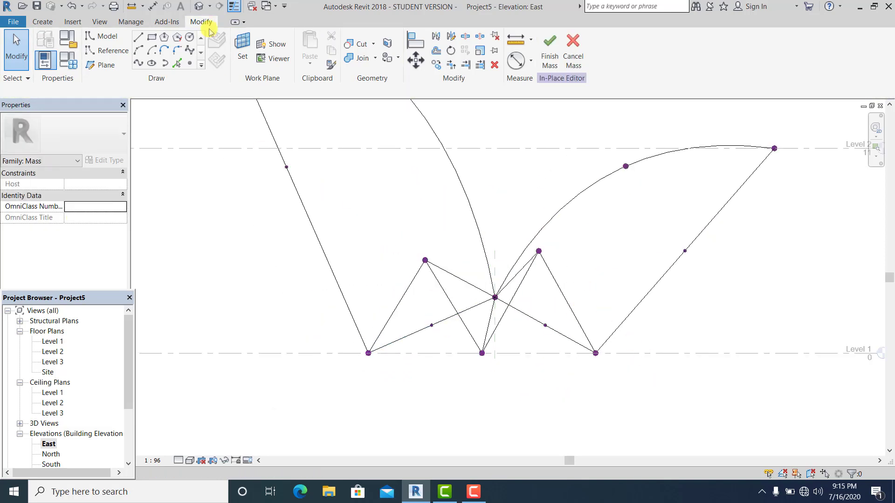
# Step: In the 3D view, create a solid form from the three boundary lines of the shorter shell's mirrored side
pyautogui.click(198, 6)
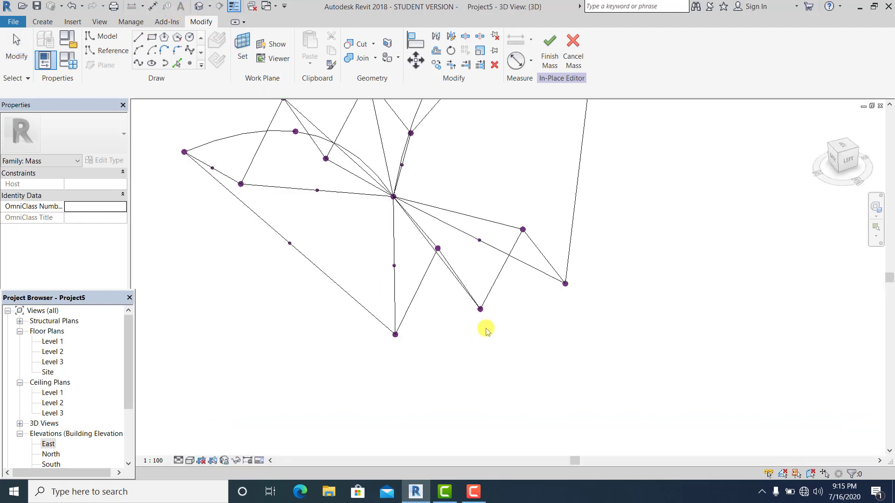
pyautogui.keyDown('shift'); pyautogui.moveTo(486, 329); pyautogui.dragTo(474, 358, button='middle'); pyautogui.keyUp('shift')
pyautogui.keyDown('shift'); pyautogui.moveTo(434, 396); pyautogui.dragTo(438, 340, button='middle'); pyautogui.keyUp('shift')
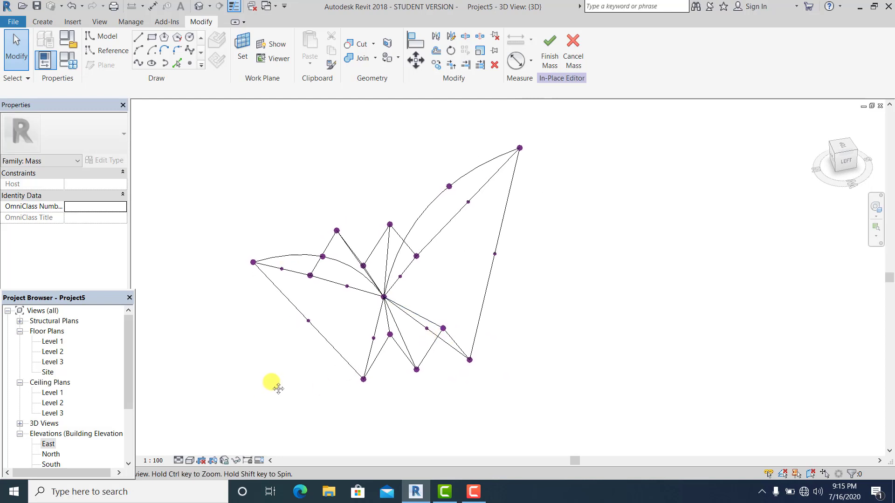
pyautogui.moveTo(283, 387); pyautogui.dragTo(350, 361, button='middle')
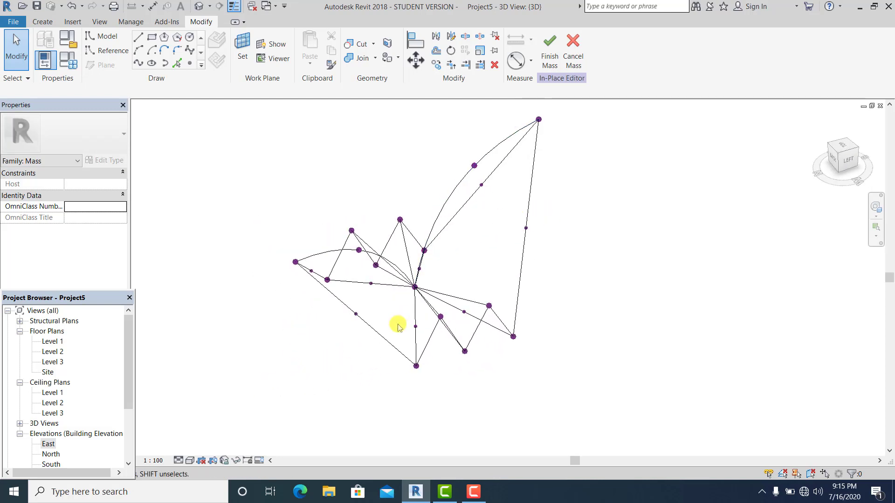
pyautogui.keyDown('shift'); pyautogui.moveTo(399, 330); pyautogui.dragTo(451, 348, button='middle'); pyautogui.keyUp('shift')
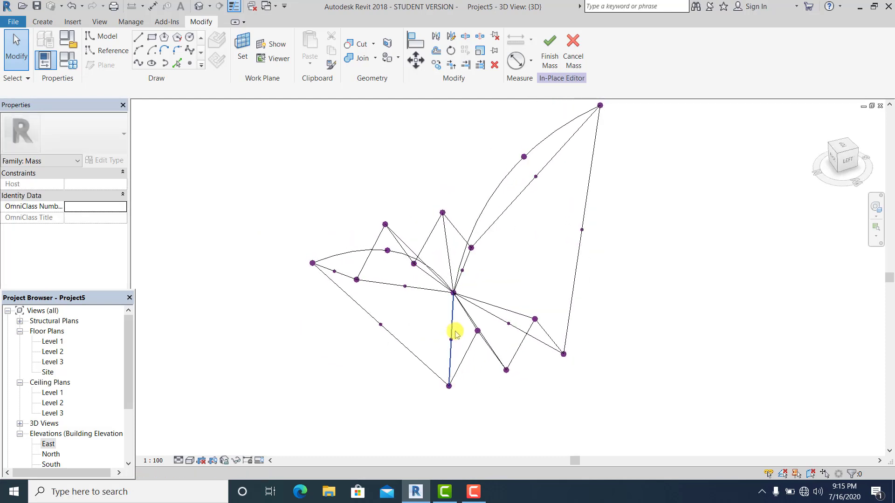
pyautogui.click(383, 329)
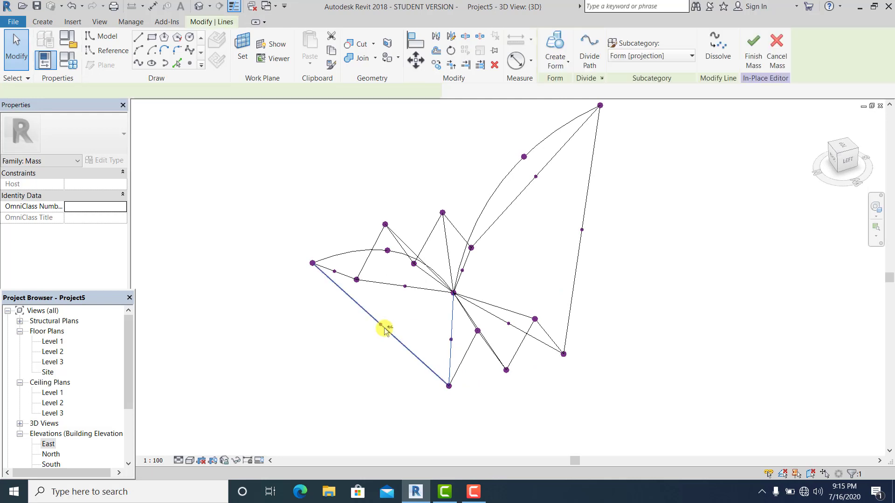
pyautogui.keyDown('ctrl'); pyautogui.click(364, 254); pyautogui.keyUp('ctrl')
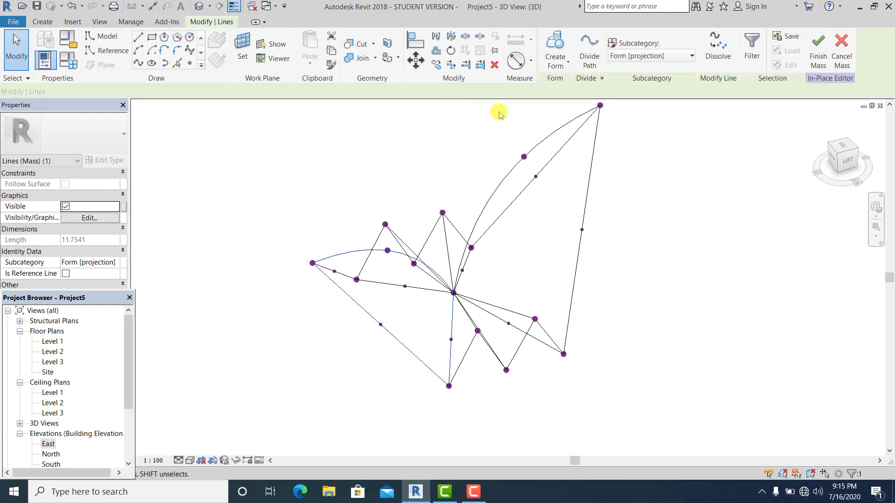
pyautogui.click(567, 66)
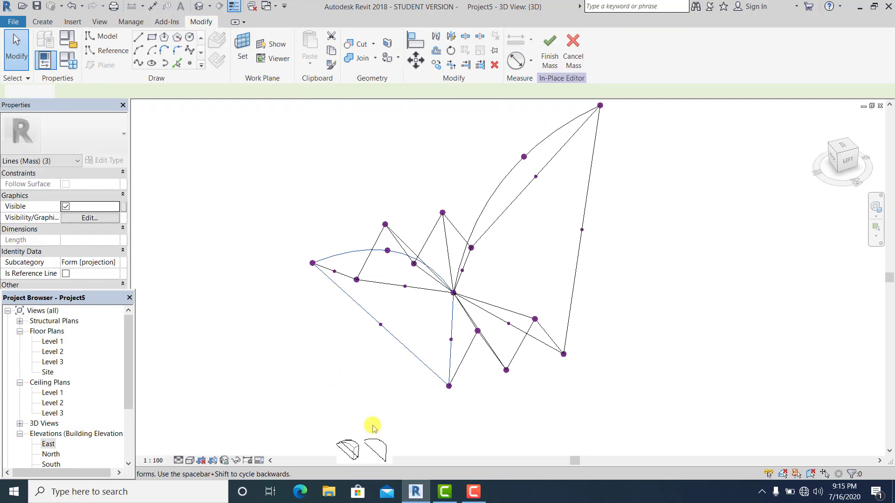
pyautogui.click(348, 449)
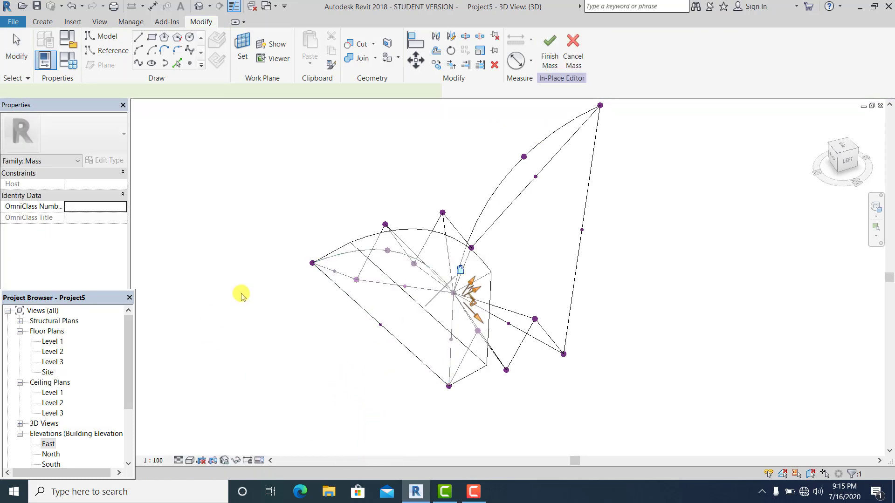
# Step: Link the shell form's Positive Offset to a new family type parameter named thick
pyautogui.click(122, 186)
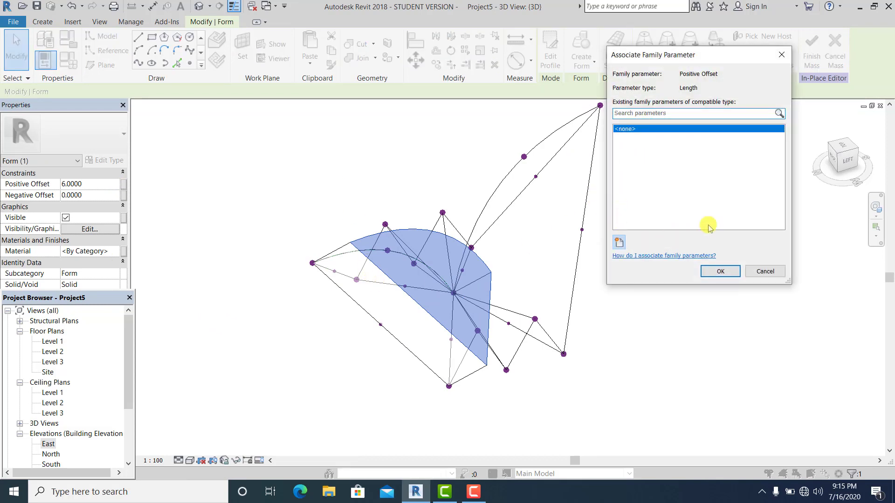
pyautogui.click(618, 242)
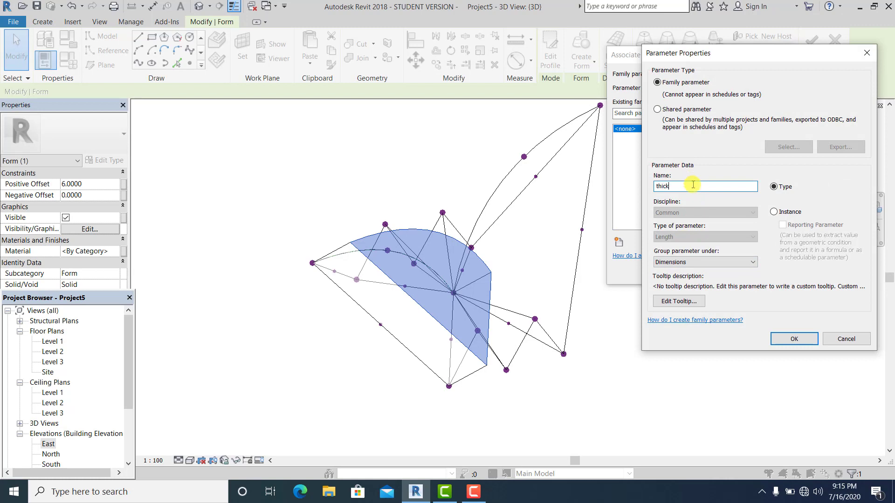
pyautogui.click(802, 340)
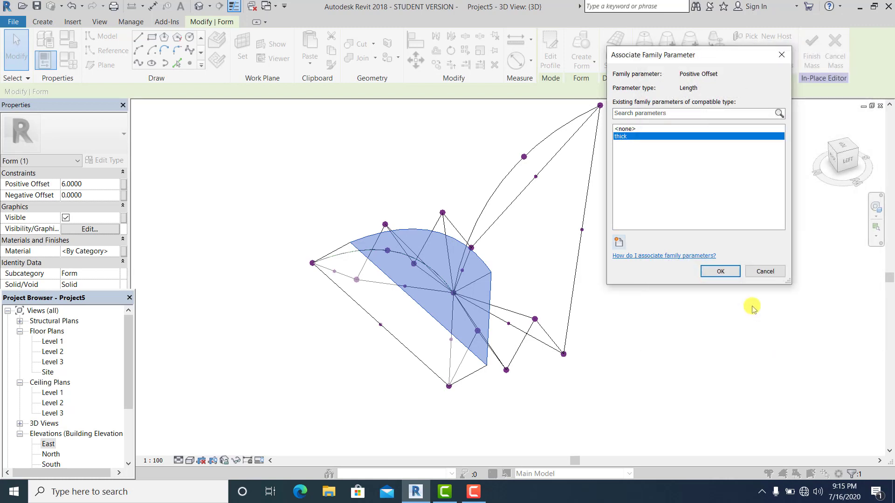
pyautogui.click(720, 270)
pyautogui.click(633, 348)
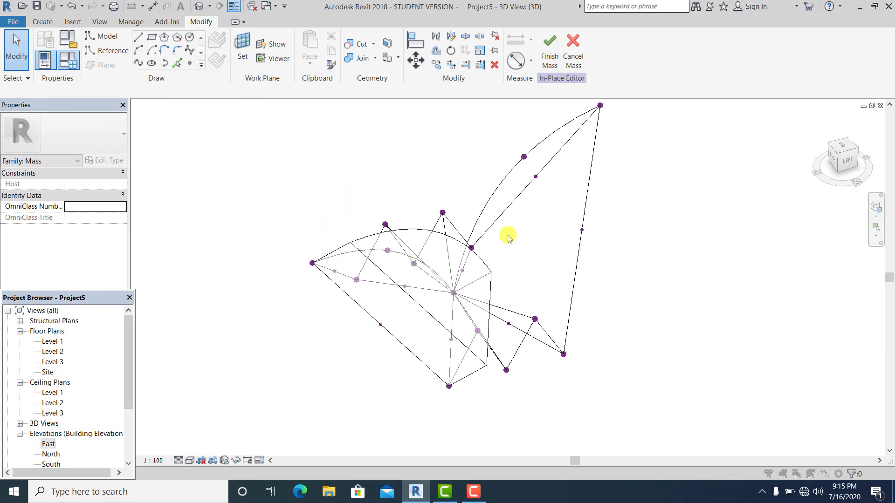
# Step: Set the thick parameter to 0.2 in the family types and apply it
pyautogui.press('f')
pyautogui.press('t')
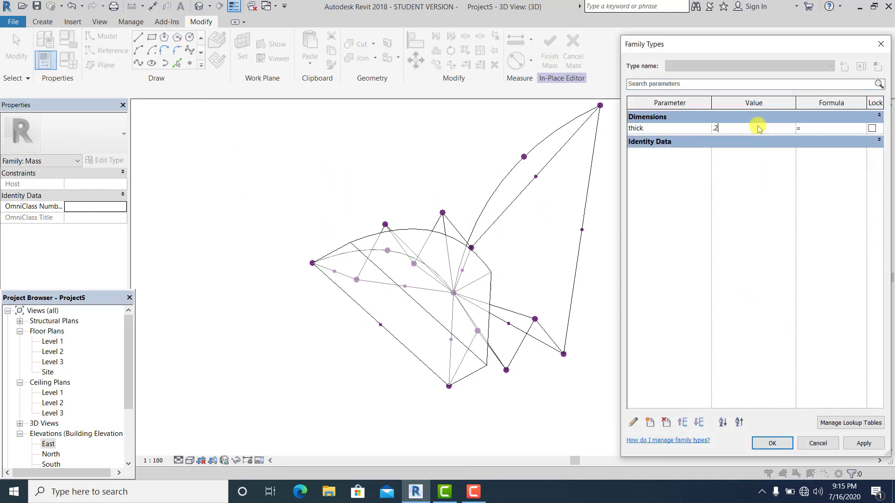
pyautogui.click(869, 445)
pyautogui.click(772, 444)
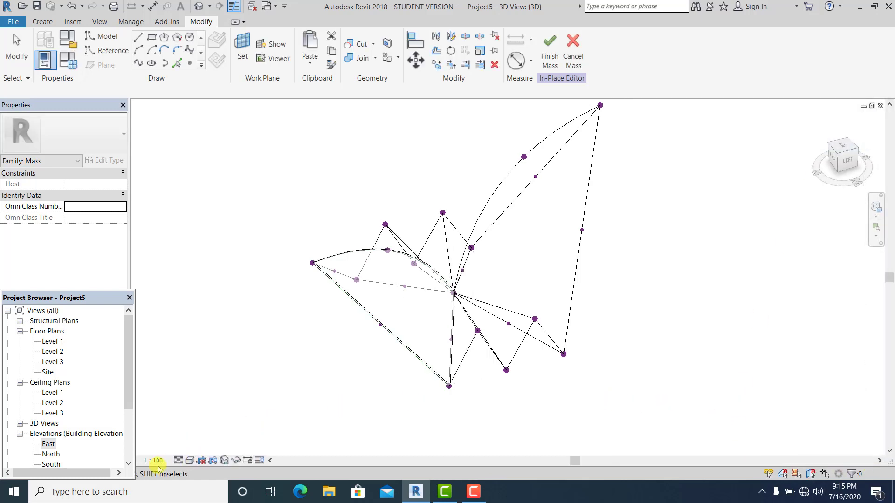
# Step: Set the 3D view's visual style to Realistic and inspect the shorter shell form
pyautogui.click(187, 461)
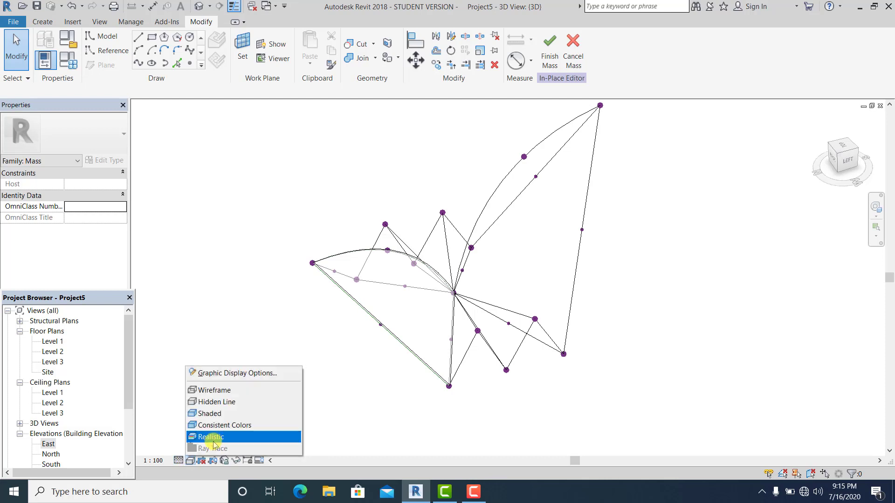
pyautogui.click(214, 438)
pyautogui.keyDown('shift'); pyautogui.moveTo(378, 388); pyautogui.dragTo(416, 374, button='middle'); pyautogui.keyUp('shift')
pyautogui.keyDown('shift'); pyautogui.moveTo(456, 331); pyautogui.dragTo(537, 389, button='middle'); pyautogui.keyUp('shift')
pyautogui.keyDown('shift'); pyautogui.moveTo(452, 332); pyautogui.dragTo(460, 324, button='middle'); pyautogui.keyUp('shift')
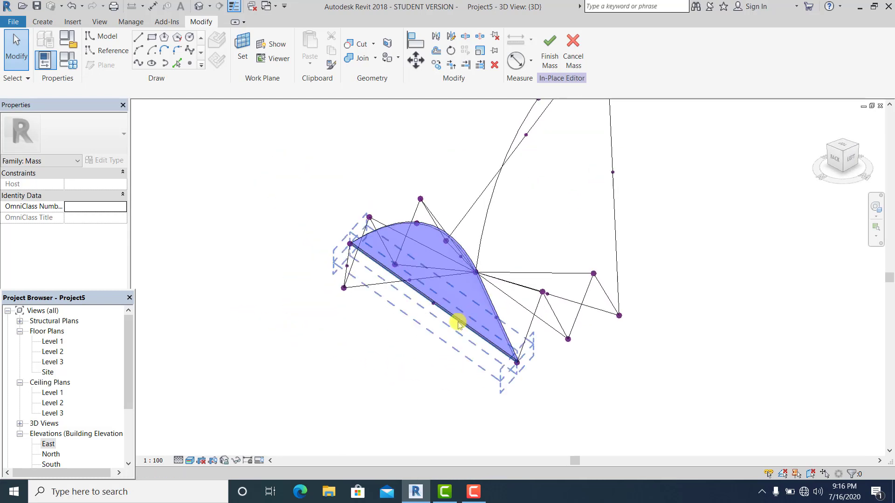
# Step: Search the materials for "wh" and assign Gypsum Wall Board to the shorter shell form
pyautogui.click(457, 325)
pyautogui.click(99, 252)
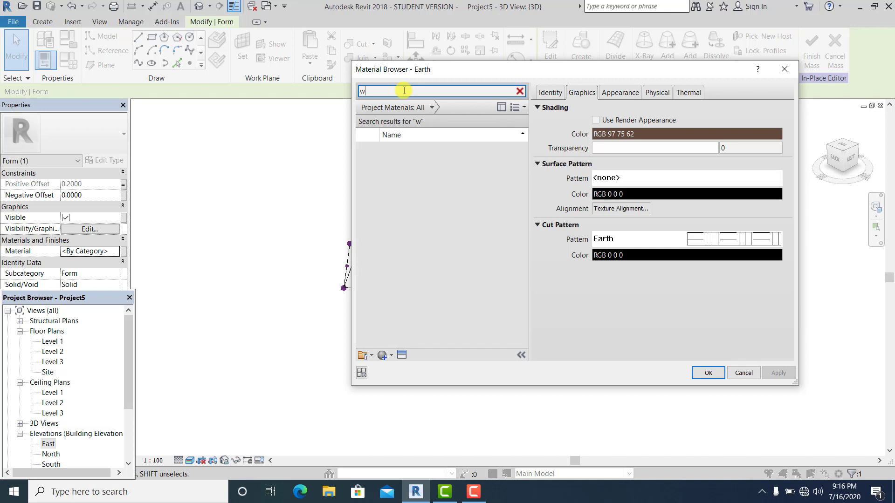
pyautogui.write('hhi')
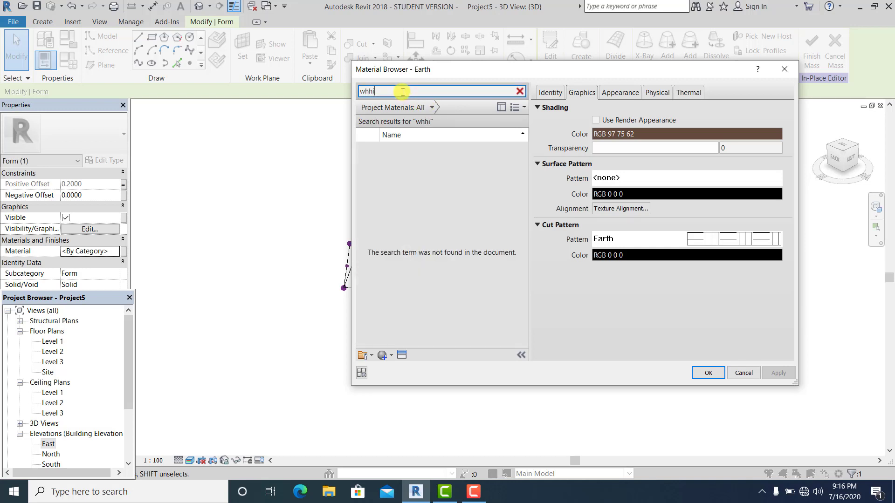
pyautogui.write('h')
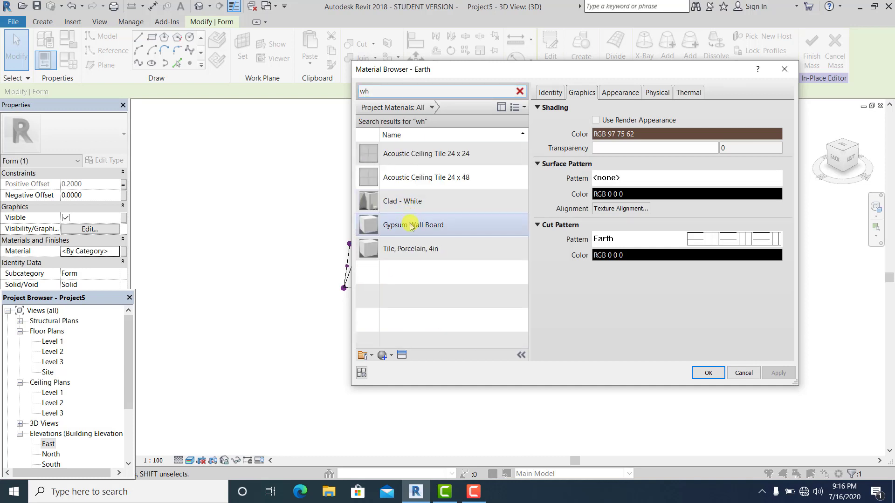
pyautogui.click(391, 225)
pyautogui.click(708, 373)
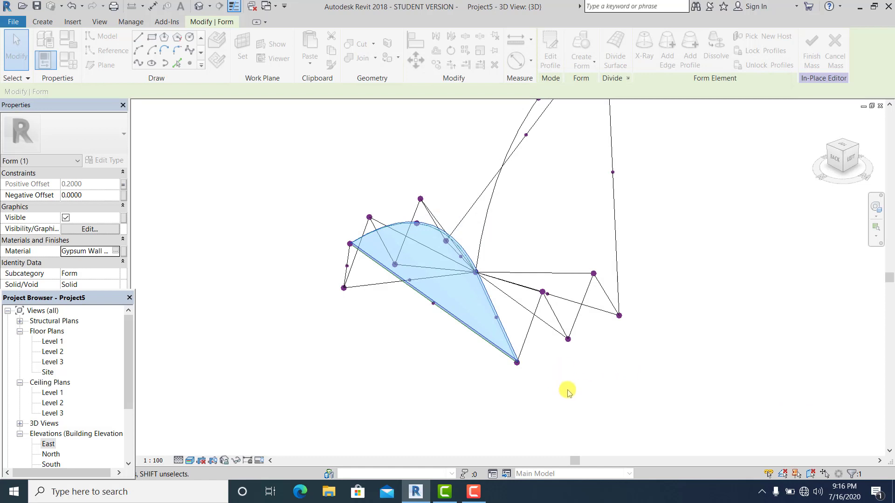
pyautogui.click(448, 397)
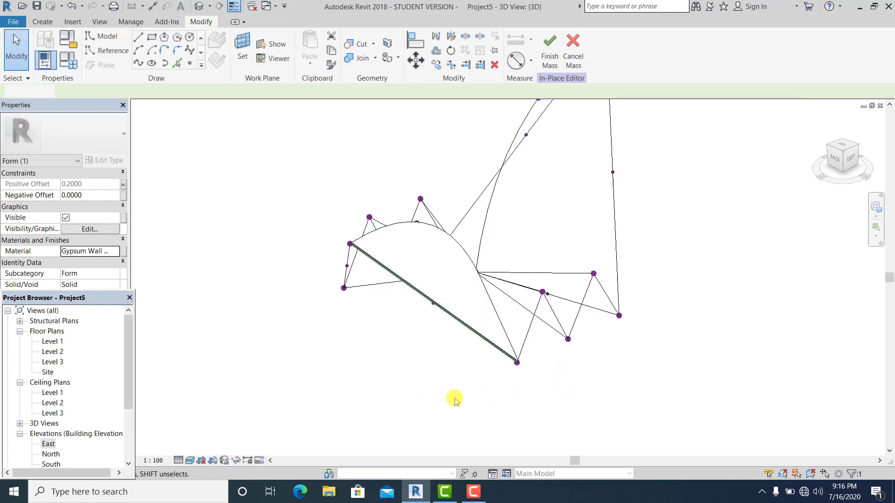
# Step: Set the 3D view's visual style to Shaded
pyautogui.keyDown('shift'); pyautogui.moveTo(454, 415); pyautogui.dragTo(413, 404, button='middle'); pyautogui.keyUp('shift')
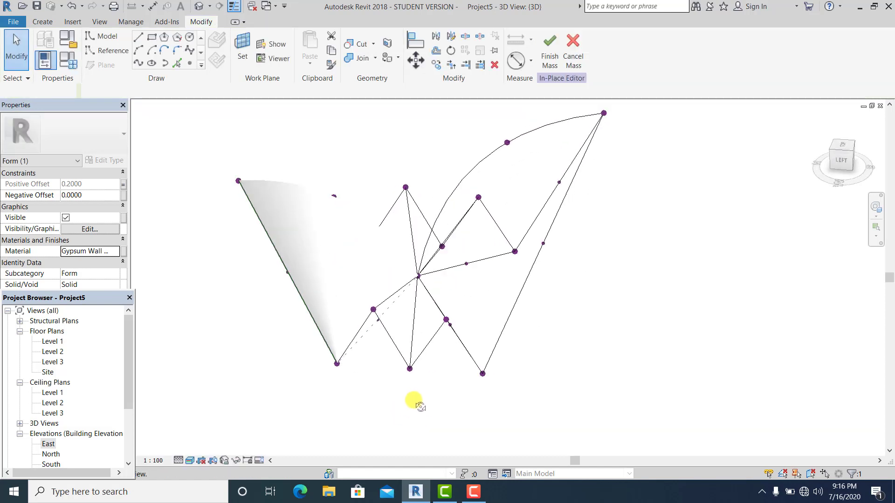
pyautogui.click(190, 461)
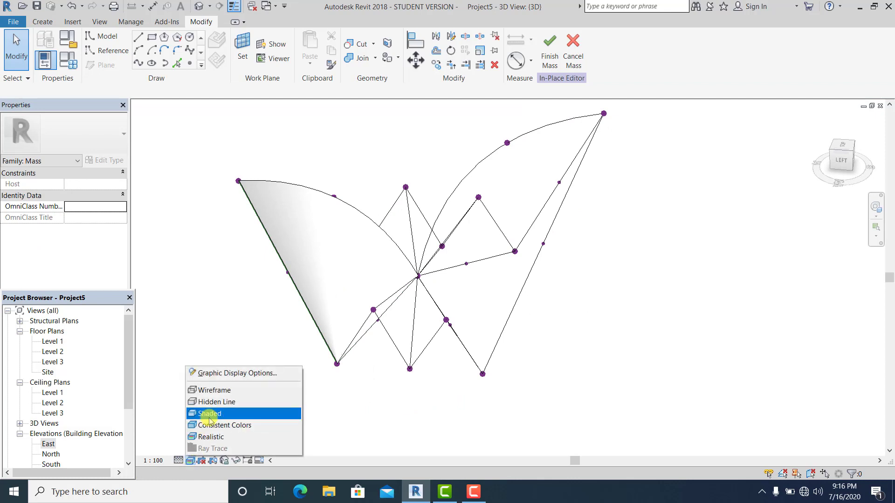
pyautogui.click(207, 426)
# Step: Create the first triangular side panel beside the shorter shell from its bounding lines and link its Positive Offset to thick
pyautogui.keyDown('shift'); pyautogui.moveTo(394, 397); pyautogui.dragTo(404, 286, button='middle'); pyautogui.keyUp('shift')
pyautogui.click(400, 275)
pyautogui.keyDown('shift'); pyautogui.moveTo(466, 373); pyautogui.dragTo(425, 236, button='middle'); pyautogui.keyUp('shift')
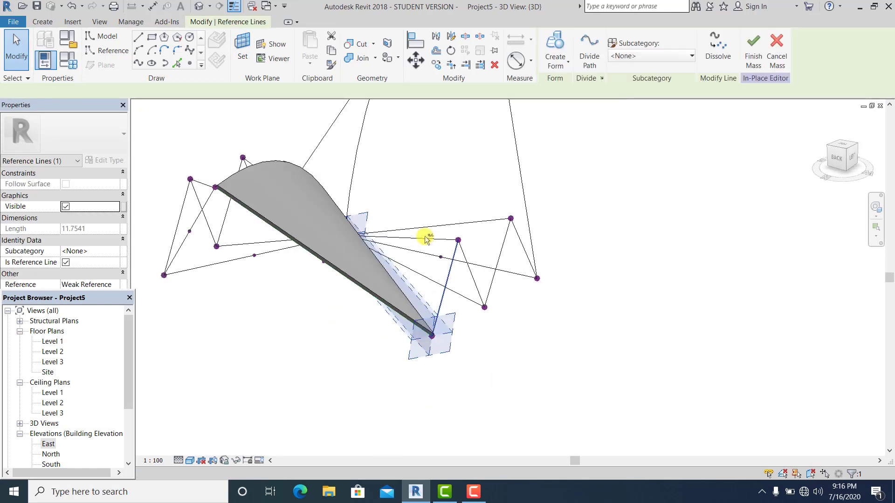
pyautogui.click(567, 60)
pyautogui.click(579, 82)
pyautogui.click(123, 184)
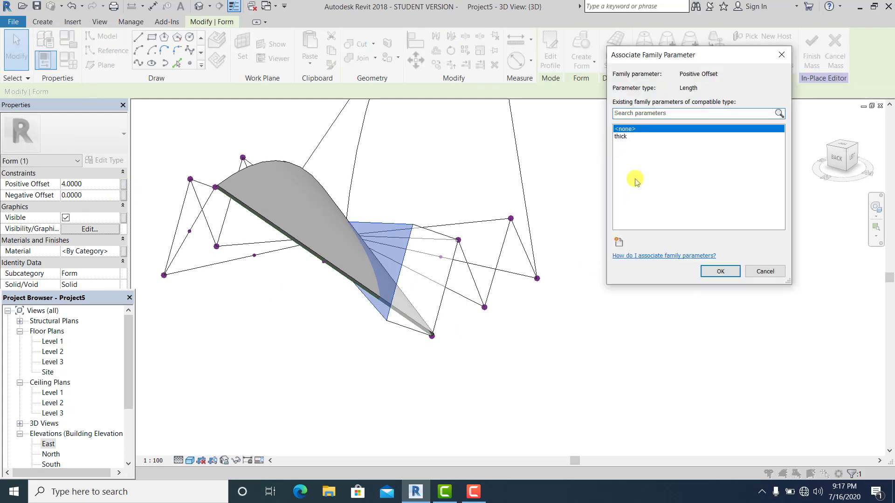
pyautogui.click(620, 138)
pyautogui.click(721, 272)
pyautogui.click(583, 336)
# Step: Assign the Gypsum Wall Board material to the first triangular side panel
pyautogui.keyDown('shift'); pyautogui.moveTo(583, 337); pyautogui.dragTo(459, 327, button='middle'); pyautogui.keyUp('shift')
pyautogui.click(398, 320)
pyautogui.click(119, 252)
pyautogui.click(404, 241)
pyautogui.click(707, 373)
pyautogui.click(550, 330)
# Step: Create the second triangular side panel, down to the middle base point, and link its Positive Offset to thick
pyautogui.click(415, 249)
pyautogui.keyDown('ctrl'); pyautogui.click(396, 303); pyautogui.keyUp('ctrl')
pyautogui.keyDown('ctrl'); pyautogui.click(436, 289); pyautogui.keyUp('ctrl')
pyautogui.click(559, 49)
pyautogui.click(123, 184)
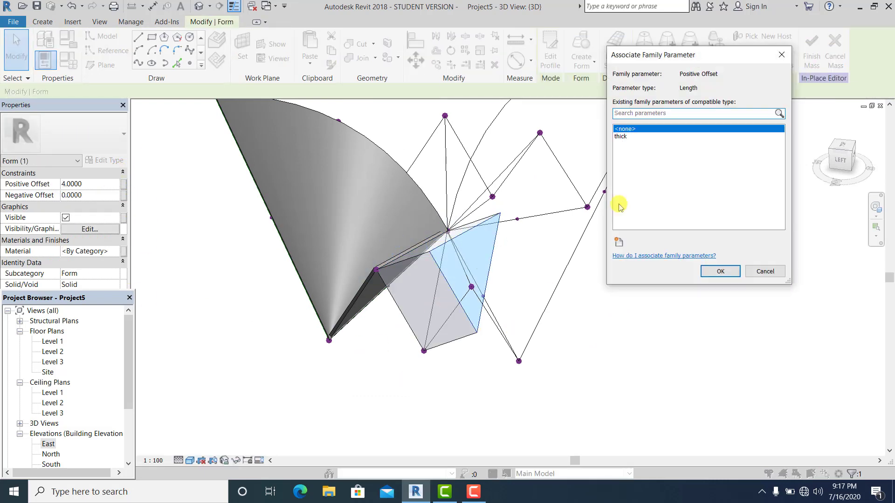
pyautogui.click(621, 136)
pyautogui.click(720, 271)
pyautogui.click(601, 296)
# Step: Assign the Gypsum Wall Board material to the second triangular side panel
pyautogui.click(402, 307)
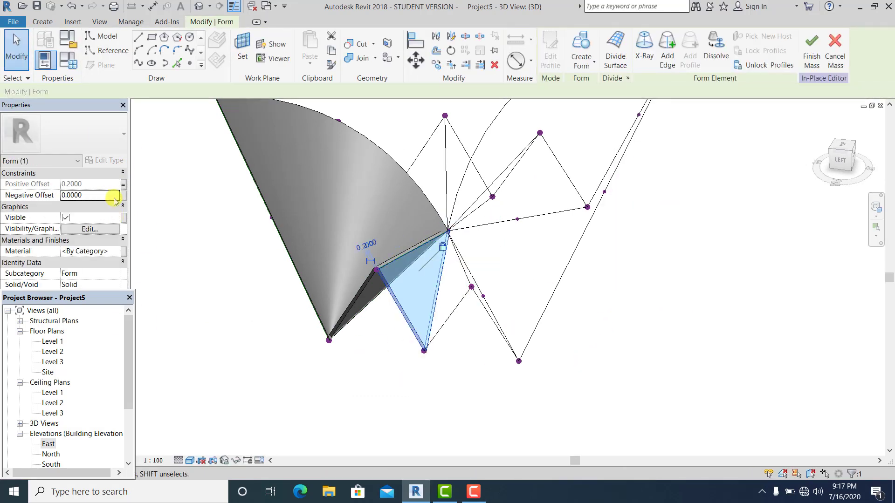
pyautogui.click(119, 251)
pyautogui.click(707, 374)
pyautogui.click(578, 364)
# Step: Create the third triangular side panel, rising from the middle base point, and link its Positive Offset to thick
pyautogui.keyDown('shift'); pyautogui.moveTo(576, 362); pyautogui.dragTo(492, 320, button='middle'); pyautogui.keyUp('shift')
pyautogui.click(439, 280)
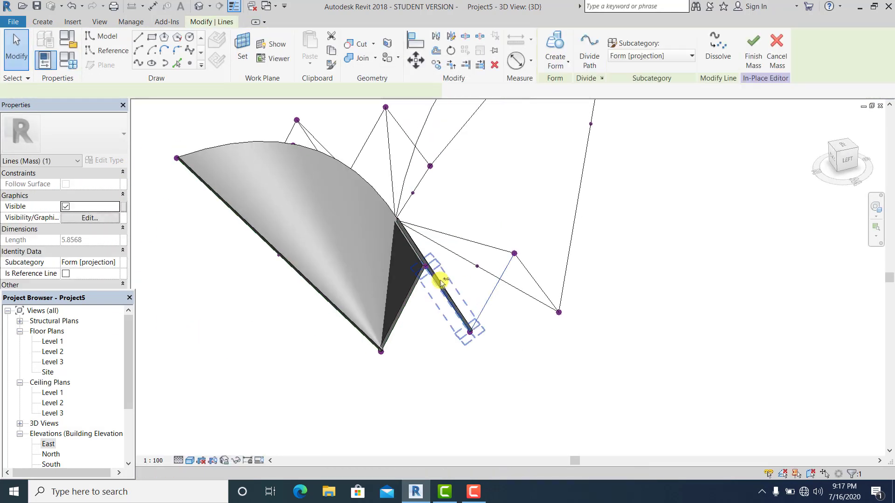
pyautogui.keyDown('shift'); pyautogui.moveTo(438, 279); pyautogui.dragTo(460, 266, button='middle'); pyautogui.keyUp('shift')
pyautogui.keyDown('ctrl'); pyautogui.click(484, 236); pyautogui.keyUp('ctrl')
pyautogui.click(560, 70)
pyautogui.click(578, 84)
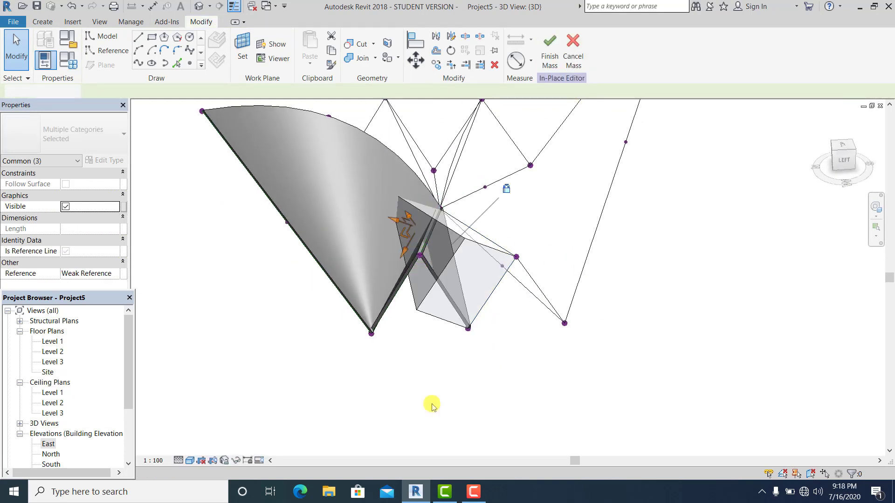
pyautogui.click(124, 184)
pyautogui.click(704, 268)
# Step: Create the fourth triangular side panel, down to the taller shell's base point, and link its Positive Offset to thick
pyautogui.keyDown('shift'); pyautogui.moveTo(704, 268); pyautogui.dragTo(546, 302, button='middle'); pyautogui.keyUp('shift')
pyautogui.click(558, 299)
pyautogui.keyDown('ctrl'); pyautogui.click(512, 294); pyautogui.keyUp('ctrl')
pyautogui.keyDown('ctrl'); pyautogui.click(554, 229); pyautogui.keyUp('ctrl')
pyautogui.click(567, 65)
pyautogui.click(578, 83)
pyautogui.click(488, 399)
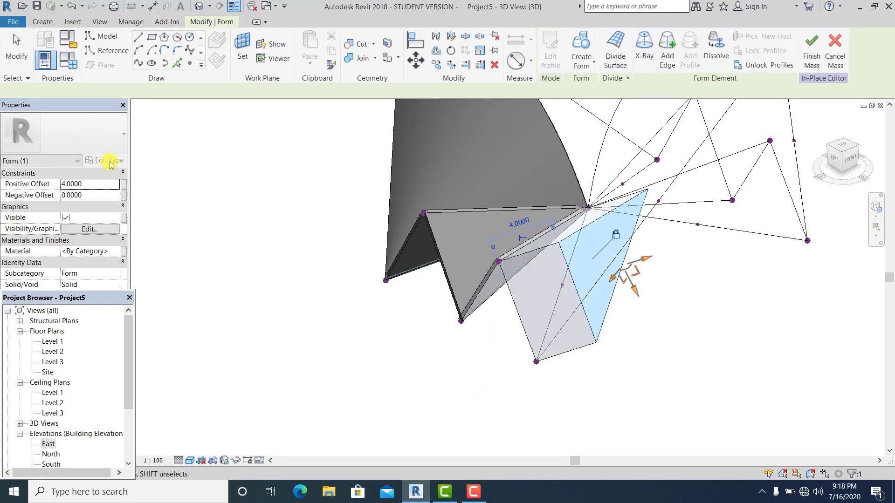
pyautogui.click(123, 183)
pyautogui.click(653, 136)
pyautogui.click(721, 272)
pyautogui.click(703, 306)
# Step: Assign the Gypsum Wall Board material to the third and fourth triangular side panels
pyautogui.keyDown('shift'); pyautogui.moveTo(667, 306); pyautogui.dragTo(721, 309, button='middle'); pyautogui.keyUp('shift')
pyautogui.click(606, 267)
pyautogui.click(587, 326)
pyautogui.keyDown('shift'); pyautogui.moveTo(587, 327); pyautogui.dragTo(699, 337, button='middle'); pyautogui.keyUp('shift')
pyautogui.click(525, 304)
pyautogui.click(114, 252)
pyautogui.click(707, 372)
pyautogui.click(610, 347)
pyautogui.click(483, 292)
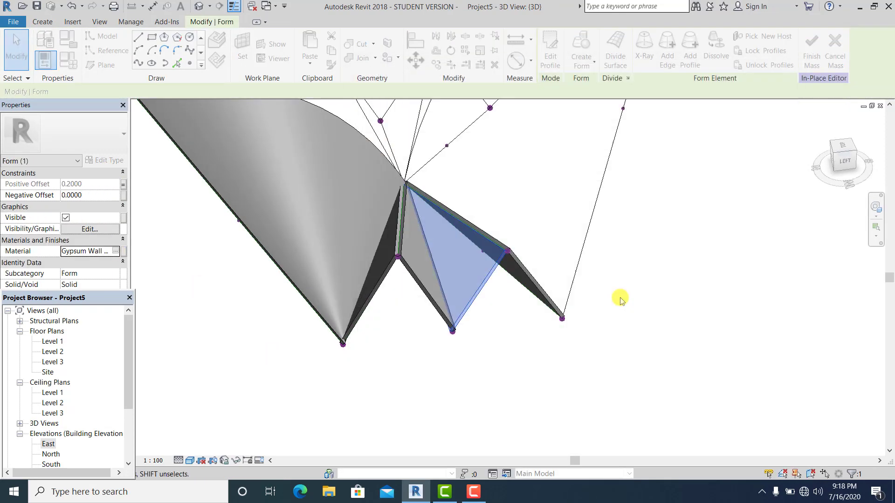
pyautogui.click(622, 295)
# Step: Create the first half of the taller shell from its arc and edge lines and link its Positive Offset to thick
pyautogui.moveTo(622, 296)
pyautogui.keyDown('shift'); pyautogui.mouseDown(button='middle')
pyautogui.moveTo(636, 314)
pyautogui.moveTo(611, 317)
pyautogui.mouseUp(button='middle'); pyautogui.keyUp('shift')
pyautogui.click(620, 286)
pyautogui.keyDown('ctrl'); pyautogui.click(609, 194); pyautogui.keyUp('ctrl')
pyautogui.keyDown('ctrl'); pyautogui.click(595, 240); pyautogui.keyUp('ctrl')
pyautogui.click(555, 44)
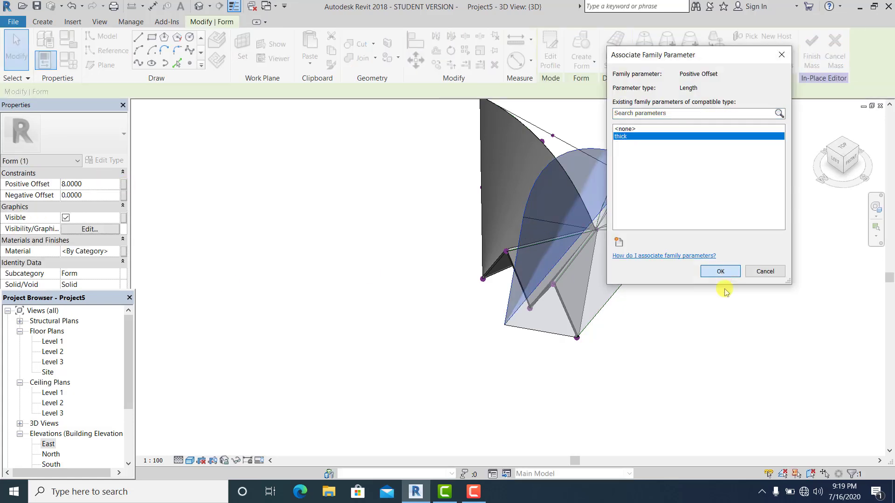
pyautogui.click(720, 270)
# Step: Assign the Gypsum Wall Board material to the first half of the taller shell
pyautogui.keyDown('shift'); pyautogui.moveTo(720, 280); pyautogui.dragTo(539, 225, button='middle'); pyautogui.keyUp('shift')
pyautogui.click(539, 226)
pyautogui.click(117, 251)
pyautogui.click(122, 251)
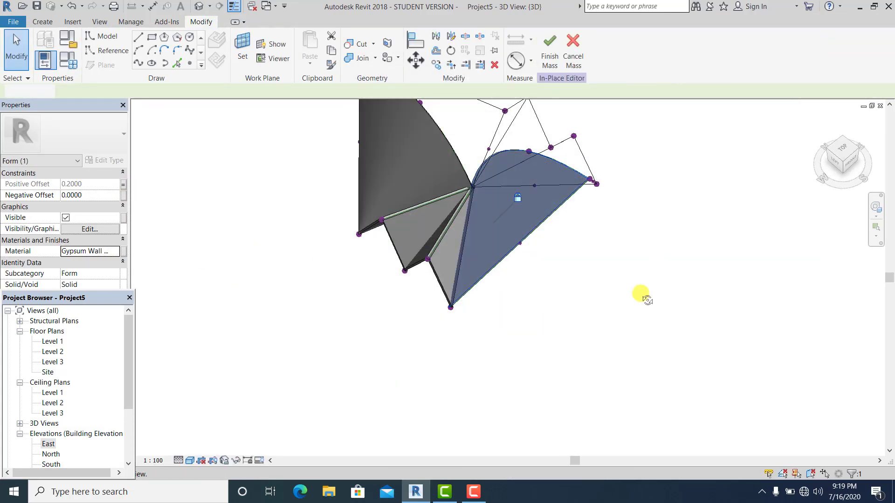
# Step: Create the second half of the taller shell from its arc and edge lines and assign it the Gypsum Wall Board material
pyautogui.keyDown('shift'); pyautogui.moveTo(639, 295); pyautogui.dragTo(489, 258, button='middle'); pyautogui.keyUp('shift')
pyautogui.click(460, 200)
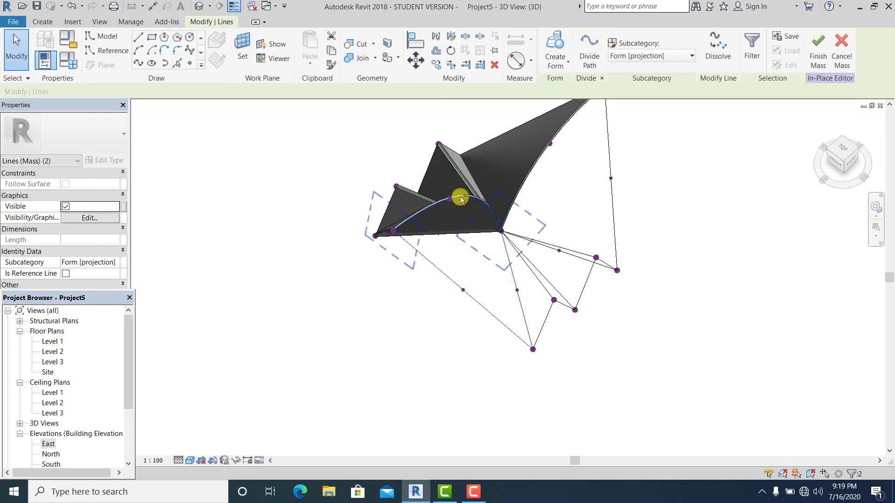
pyautogui.click(555, 52)
pyautogui.click(123, 251)
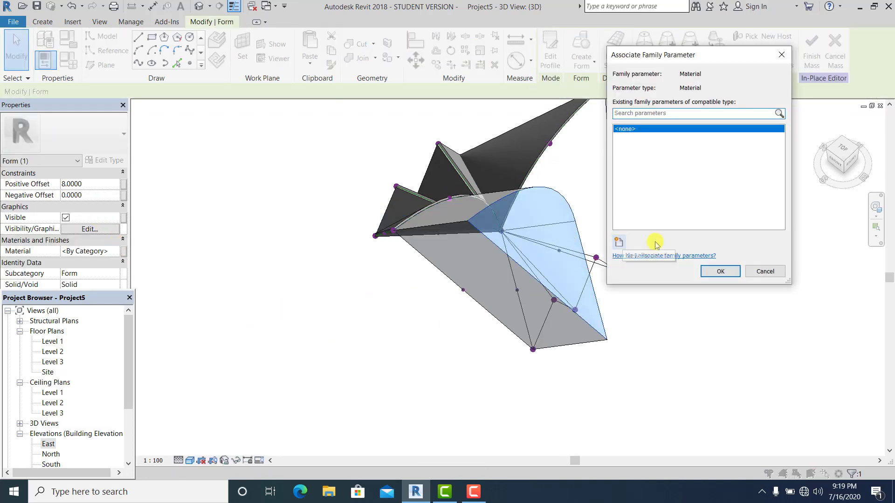
pyautogui.click(713, 271)
pyautogui.click(112, 251)
pyautogui.click(117, 251)
pyautogui.click(398, 235)
pyautogui.click(708, 373)
# Step: Link the Positive Offset of the taller shell's second half to the thick parameter
pyautogui.click(124, 184)
pyautogui.click(625, 136)
pyautogui.click(720, 272)
pyautogui.click(700, 285)
# Step: Create the first triangular side panel on the open side, adjoining the taller shell, with the Gypsum Wall Board material
pyautogui.keyDown('shift'); pyautogui.moveTo(655, 301); pyautogui.dragTo(597, 320, button='middle'); pyautogui.keyUp('shift')
pyautogui.click(516, 297)
pyautogui.keyDown('ctrl'); pyautogui.click(492, 297); pyautogui.keyUp('ctrl')
pyautogui.click(570, 70)
pyautogui.click(424, 413)
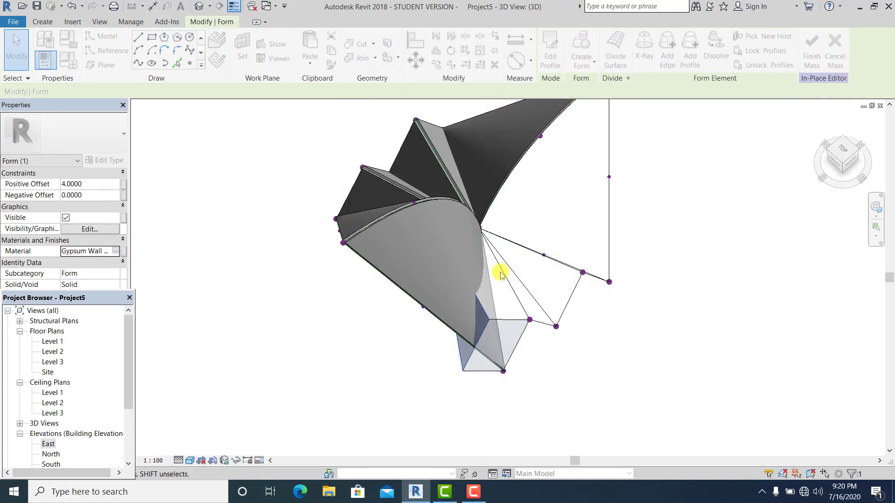
# Step: Link the Positive Offset of the open side's first triangular panel to the thick parameter
pyautogui.click(123, 184)
pyautogui.click(621, 135)
pyautogui.click(728, 271)
pyautogui.click(689, 320)
# Step: Create the second triangular panel on this side, down to the middle base point, and link its Positive Offset to thick
pyautogui.keyDown('shift'); pyautogui.moveTo(689, 320); pyautogui.dragTo(461, 289, button='middle'); pyautogui.keyUp('shift')
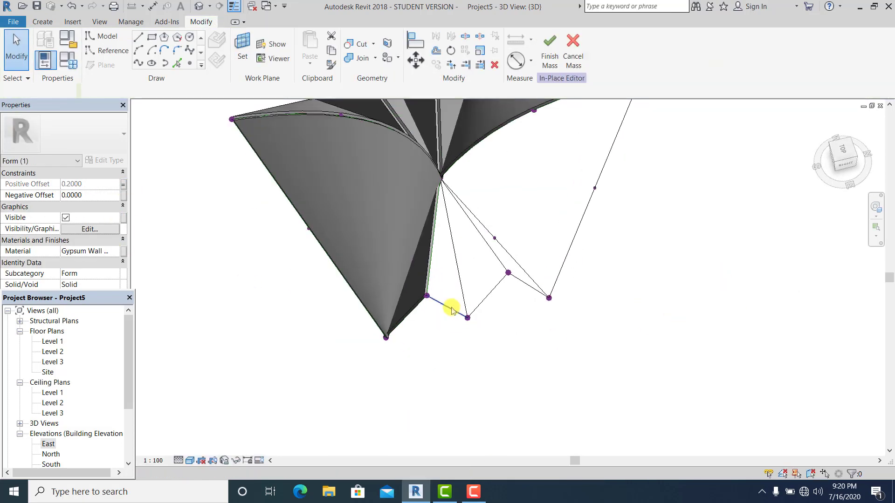
pyautogui.click(448, 308)
pyautogui.keyDown('ctrl'); pyautogui.click(461, 288); pyautogui.keyUp('ctrl')
pyautogui.keyDown('ctrl'); pyautogui.click(435, 221); pyautogui.keyUp('ctrl')
pyautogui.click(559, 56)
pyautogui.click(425, 413)
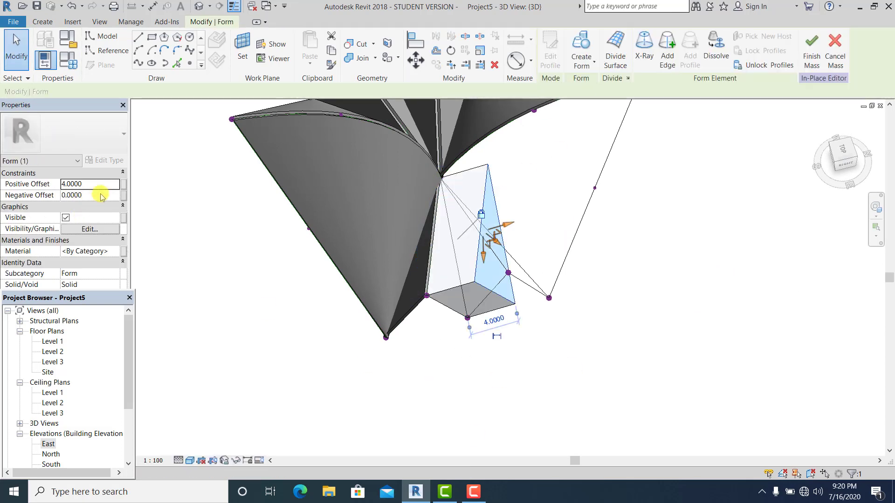
pyautogui.click(123, 183)
pyautogui.click(625, 136)
pyautogui.click(722, 272)
# Step: Assign the Gypsum Wall Board material to this side's second triangular panel
pyautogui.click(96, 251)
pyautogui.click(115, 252)
pyautogui.click(399, 243)
pyautogui.click(707, 373)
pyautogui.click(663, 309)
# Step: Create the third triangular panel on this side, rising from the middle base point, and assign it the Gypsum Wall Board material
pyautogui.keyDown('shift'); pyautogui.moveTo(663, 309); pyautogui.dragTo(620, 317, button='middle'); pyautogui.keyUp('shift')
pyautogui.click(412, 272)
pyautogui.click(415, 256)
pyautogui.keyDown('ctrl'); pyautogui.click(437, 245); pyautogui.keyUp('ctrl')
pyautogui.keyDown('ctrl'); pyautogui.click(438, 301); pyautogui.keyUp('ctrl')
pyautogui.click(554, 61)
pyautogui.click(565, 86)
pyautogui.click(123, 250)
pyautogui.click(429, 224)
pyautogui.click(702, 315)
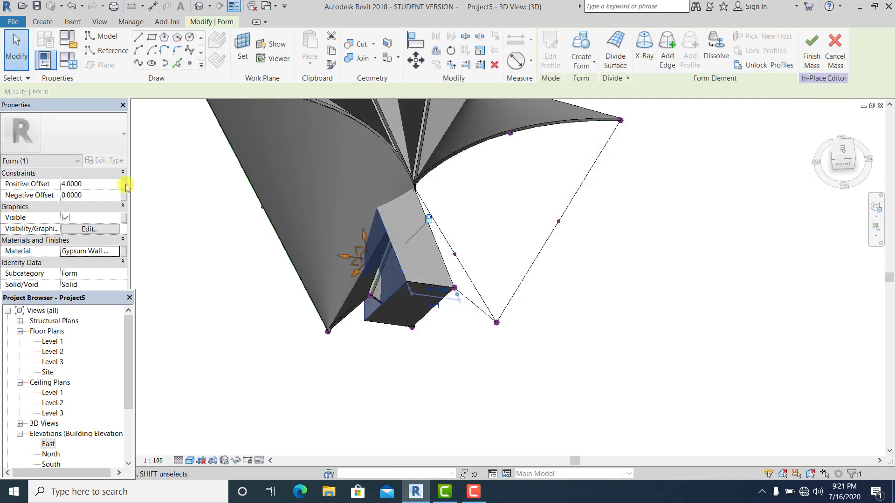
# Step: Link the Positive Offset of this side's third triangular panel to the thick parameter
pyautogui.click(124, 184)
pyautogui.click(625, 136)
pyautogui.click(715, 270)
pyautogui.click(652, 275)
# Step: Create the fourth triangular panel, down to the shorter shell's base point, and link its Positive Offset to thick
pyautogui.keyDown('shift'); pyautogui.moveTo(653, 275); pyautogui.dragTo(494, 273, button='middle'); pyautogui.keyUp('shift')
pyautogui.click(295, 269)
pyautogui.keyDown('ctrl'); pyautogui.click(263, 278); pyautogui.keyUp('ctrl')
pyautogui.click(559, 62)
pyautogui.click(565, 86)
pyautogui.click(124, 251)
pyautogui.click(781, 55)
pyautogui.click(124, 184)
pyautogui.click(625, 136)
pyautogui.click(720, 271)
# Step: Assign the Gypsum Wall Board material to this side's fourth triangular panel
pyautogui.click(115, 251)
pyautogui.click(407, 245)
pyautogui.click(708, 373)
pyautogui.click(450, 342)
# Step: Create the remaining half of the shorter shell from its arc and edge lines and assign it the Gypsum Wall Board material
pyautogui.keyDown('shift'); pyautogui.moveTo(450, 342); pyautogui.dragTo(550, 341, button='middle'); pyautogui.keyUp('shift')
pyautogui.click(548, 227)
pyautogui.keyDown('ctrl'); pyautogui.click(461, 251); pyautogui.keyUp('ctrl')
pyautogui.keyDown('ctrl'); pyautogui.click(476, 130); pyautogui.keyUp('ctrl')
pyautogui.click(560, 62)
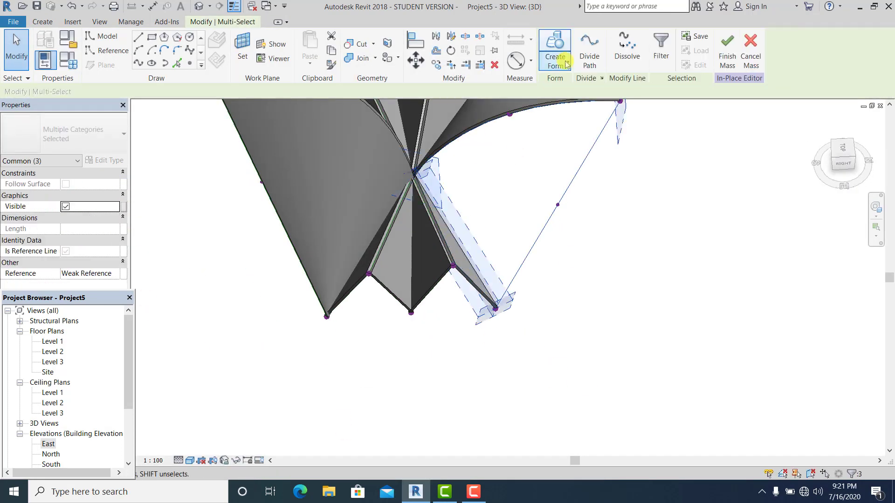
pyautogui.click(574, 84)
pyautogui.click(124, 251)
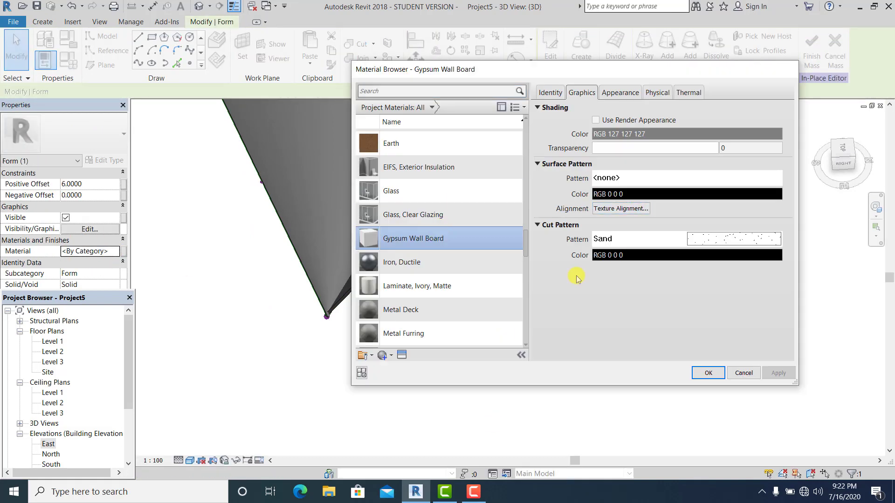
# Step: Link the Positive Offset of the shorter shell's second half to the thick parameter
pyautogui.click(123, 185)
pyautogui.click(625, 136)
pyautogui.click(718, 272)
pyautogui.click(653, 219)
# Step: In the East elevation, set the panel peak point nearest the taller shell to 7 below Level 2
pyautogui.scroll(-2, 573, 158)
pyautogui.keyDown('shift'); pyautogui.moveTo(596, 161); pyautogui.dragTo(609, 336, button='middle'); pyautogui.keyUp('shift')
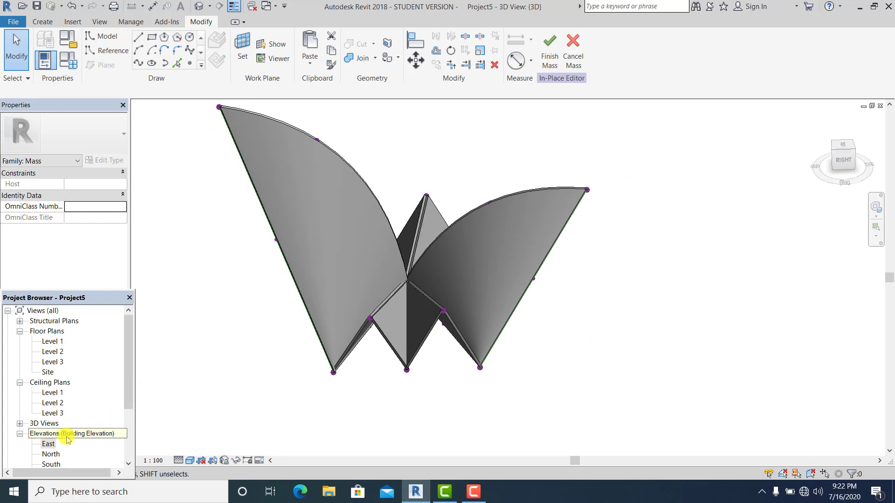
pyautogui.click(49, 445)
pyautogui.doubleClick(52, 446)
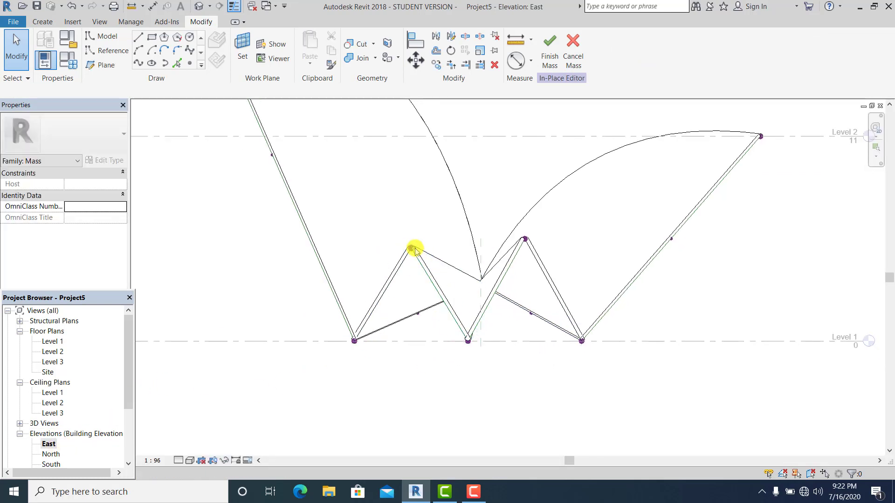
pyautogui.click(414, 248)
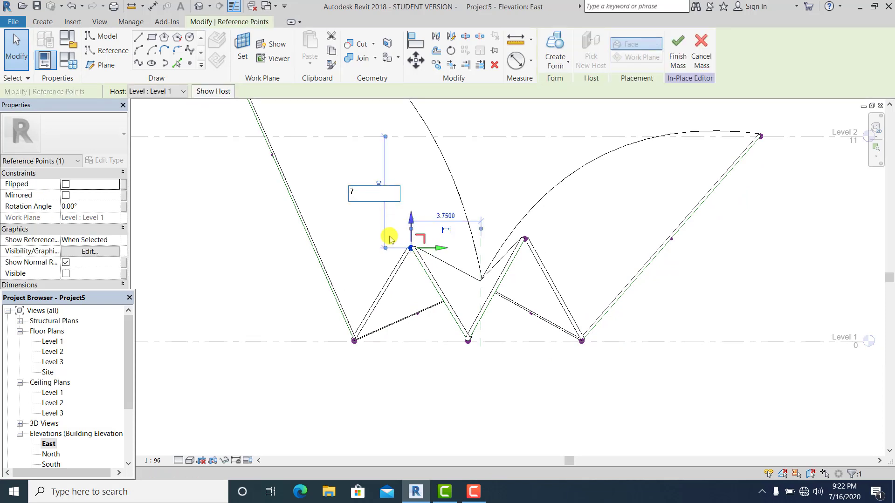
pyautogui.press('Return')
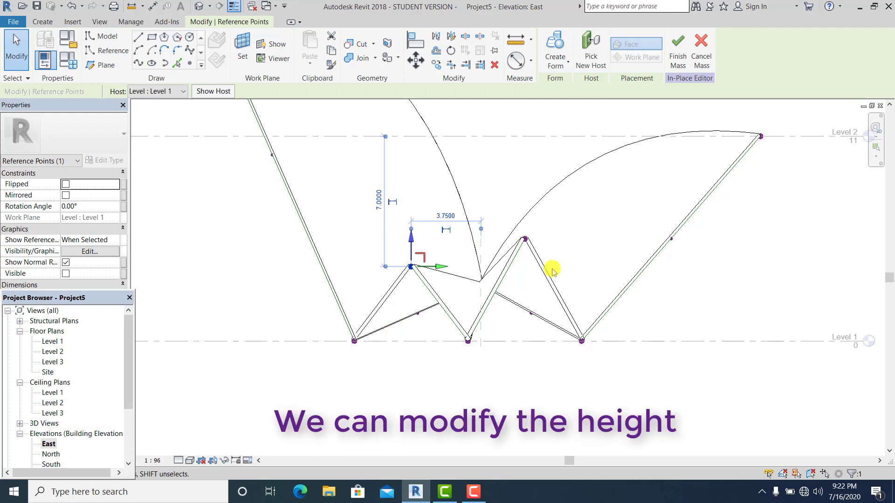
pyautogui.click(593, 351)
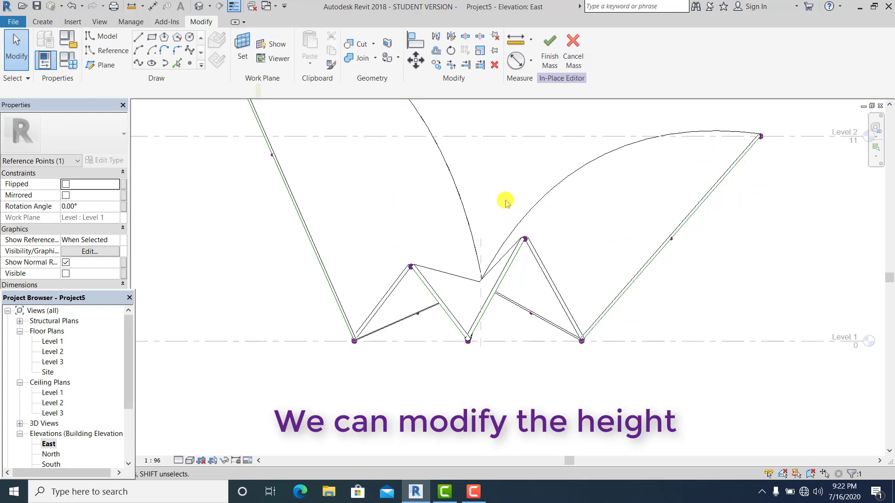
# Step: In the East elevation, set the panel peak point nearest the shorter shell to 7 below Level 2
pyautogui.moveTo(505, 201); pyautogui.dragTo(530, 236)
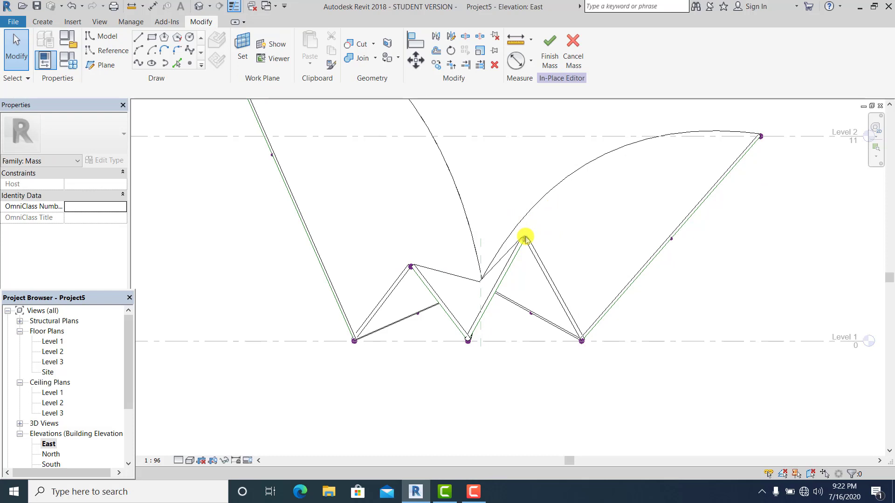
pyautogui.click(525, 239)
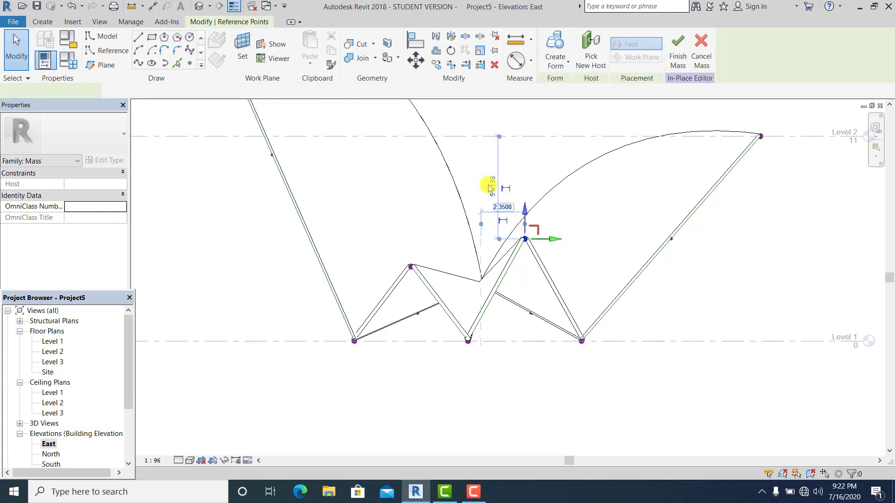
pyautogui.write('7')
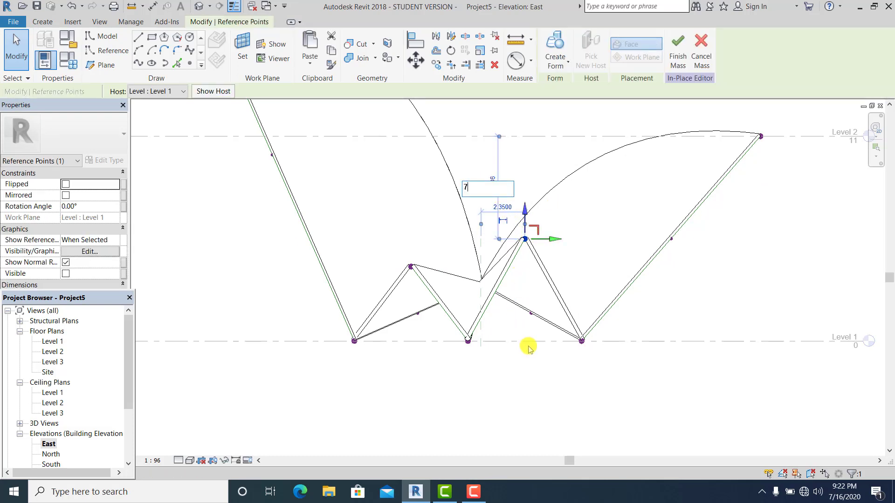
pyautogui.press('Return')
pyautogui.click(566, 358)
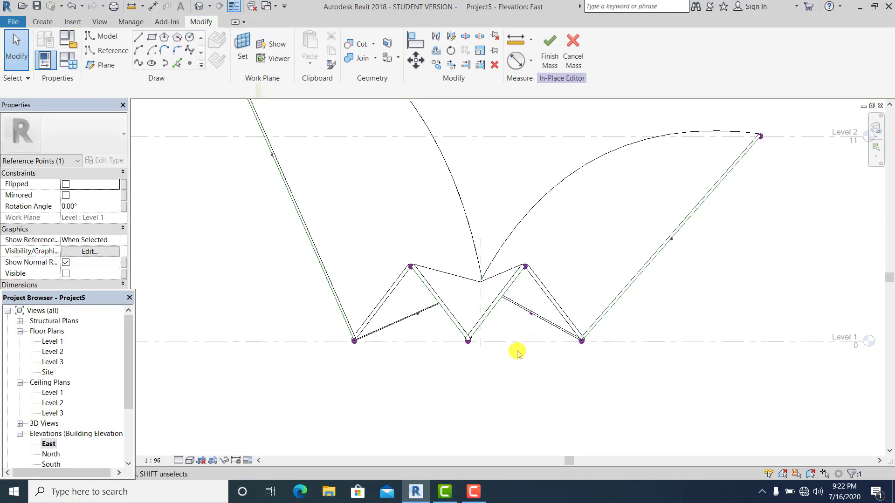
# Step: In the West elevation, set the panel peak point nearest the shorter shell to 7 below Level 2
pyautogui.moveTo(131, 385); pyautogui.dragTo(126, 400)
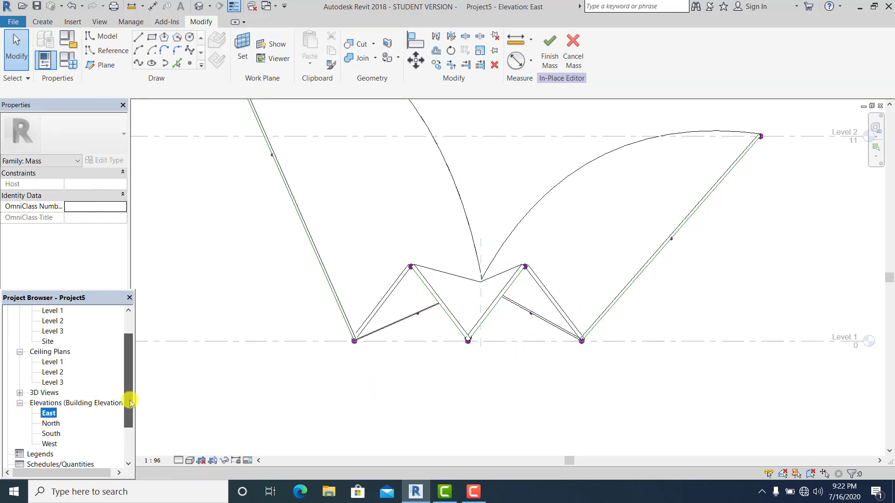
pyautogui.click(49, 413)
pyautogui.doubleClick(54, 444)
pyautogui.click(473, 353)
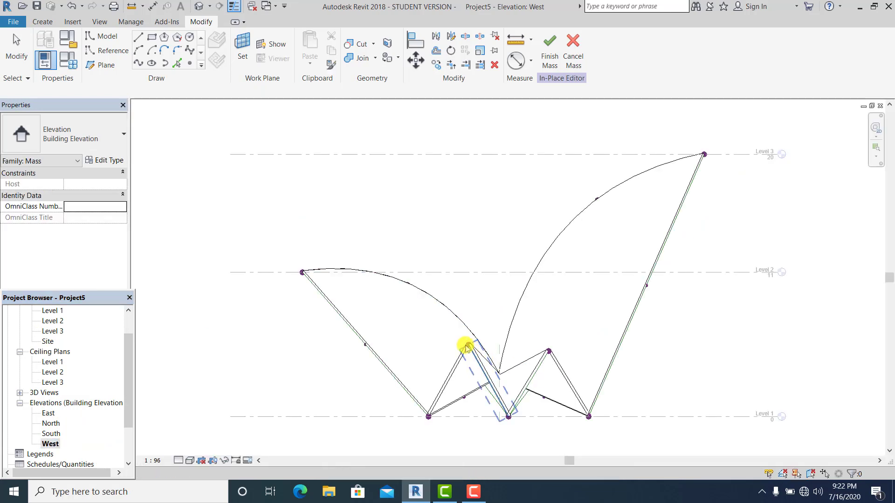
pyautogui.click(468, 344)
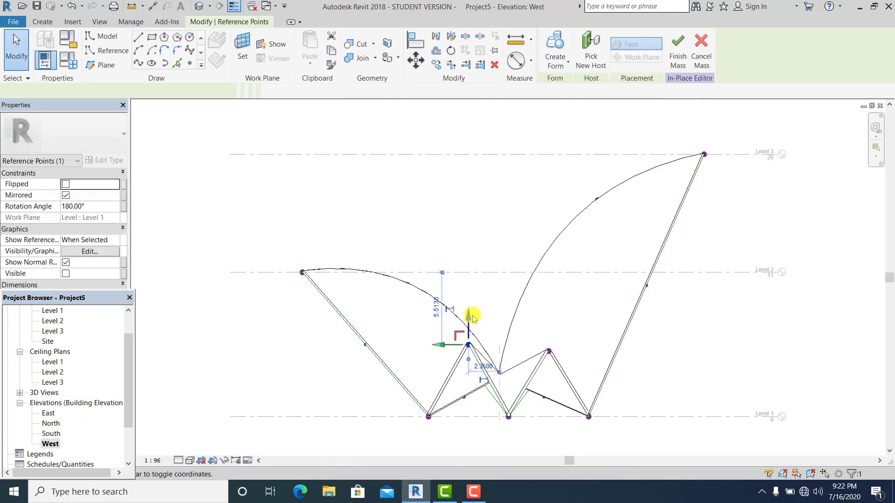
pyautogui.click(436, 308)
pyautogui.write('7')
pyautogui.click(624, 370)
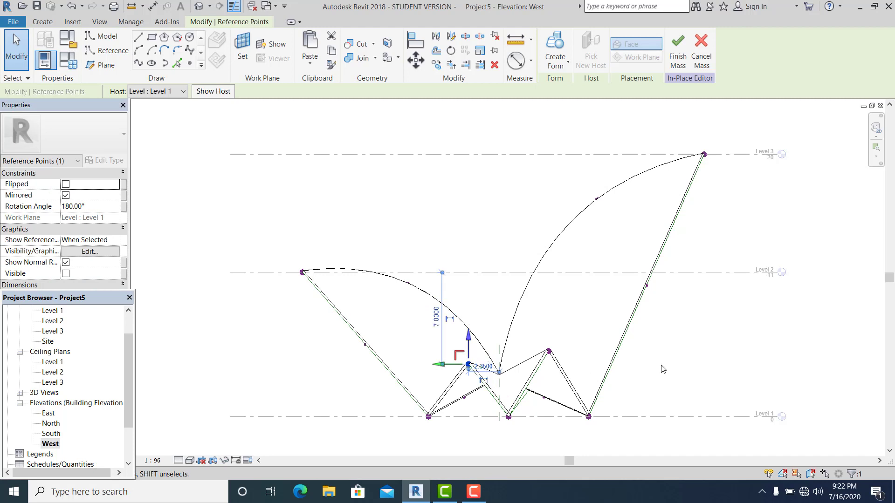
pyautogui.click(661, 366)
# Step: In the West elevation, set the panel peak point nearest the taller shell to 7 below Level 2
pyautogui.click(549, 351)
pyautogui.click(516, 311)
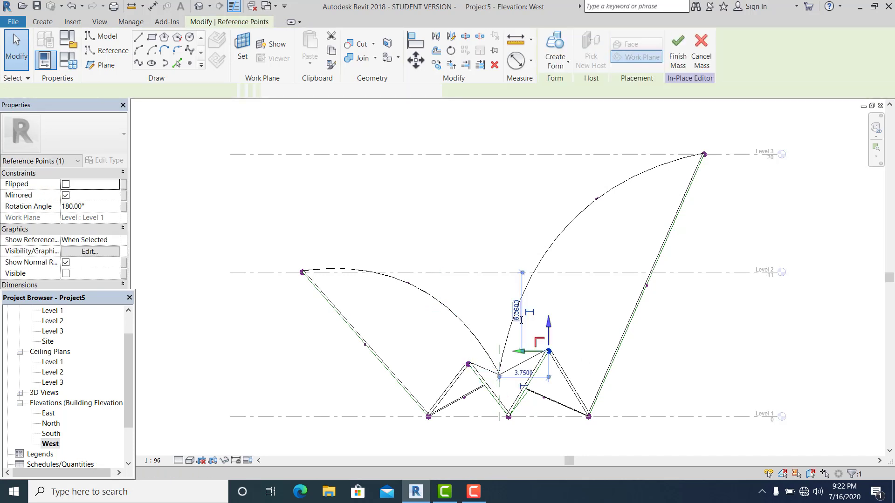
pyautogui.write('7')
pyautogui.click(672, 350)
pyautogui.click(671, 350)
pyautogui.moveTo(700, 360); pyautogui.dragTo(691, 347, button='middle')
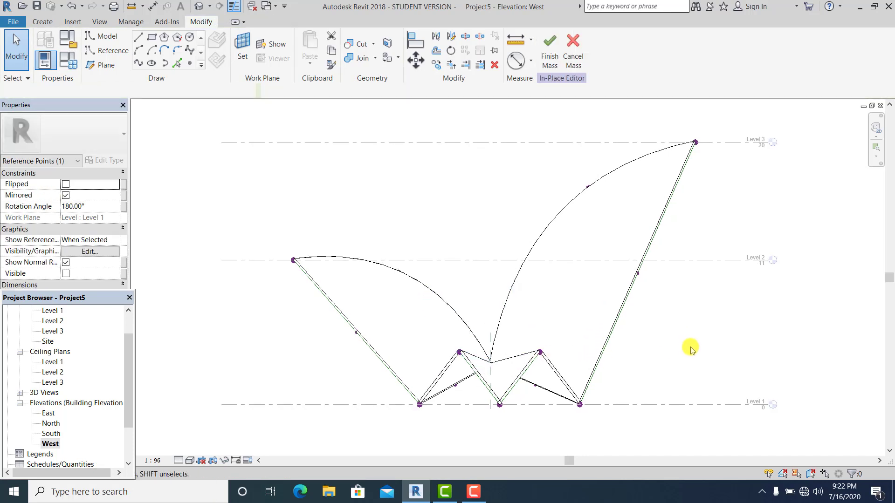
pyautogui.moveTo(174, 418); pyautogui.dragTo(153, 391, button='middle')
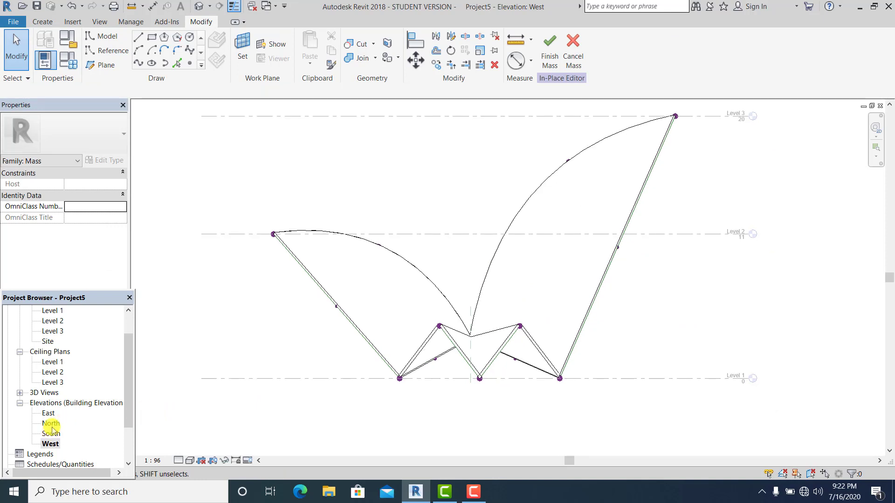
# Step: Return to the East elevation and finish the in-place mass
pyautogui.doubleClick(49, 413)
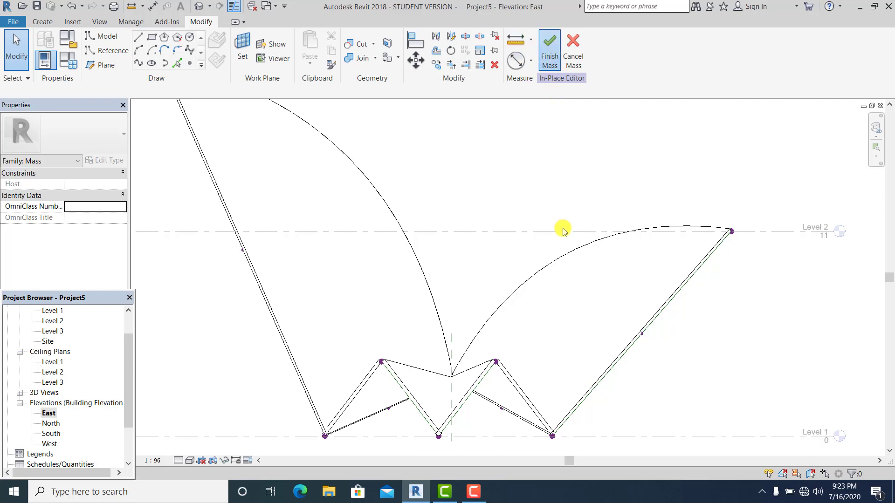
pyautogui.scroll(-1, 563, 239)
pyautogui.click(658, 304)
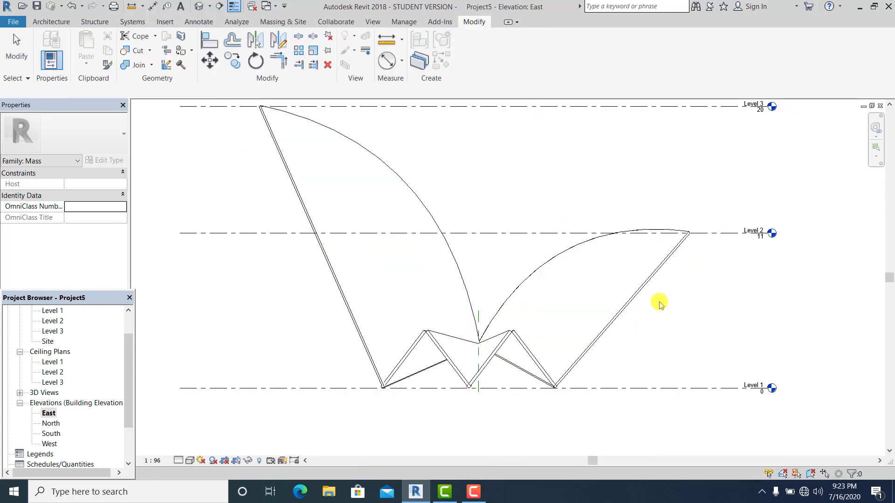
# Step: Display the East elevation at Fine detail level in the Realistic visual style with shadows turned on
pyautogui.scroll(-2, 648, 303)
pyautogui.click(178, 460)
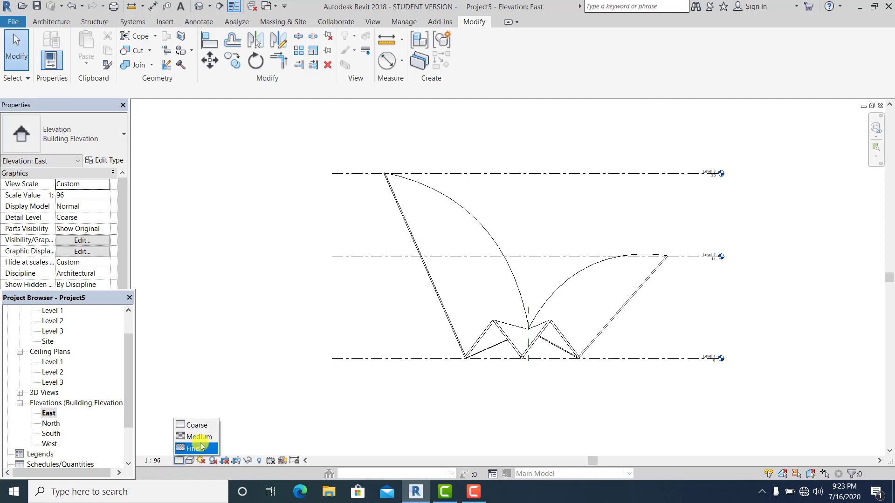
pyautogui.click(196, 448)
pyautogui.click(191, 461)
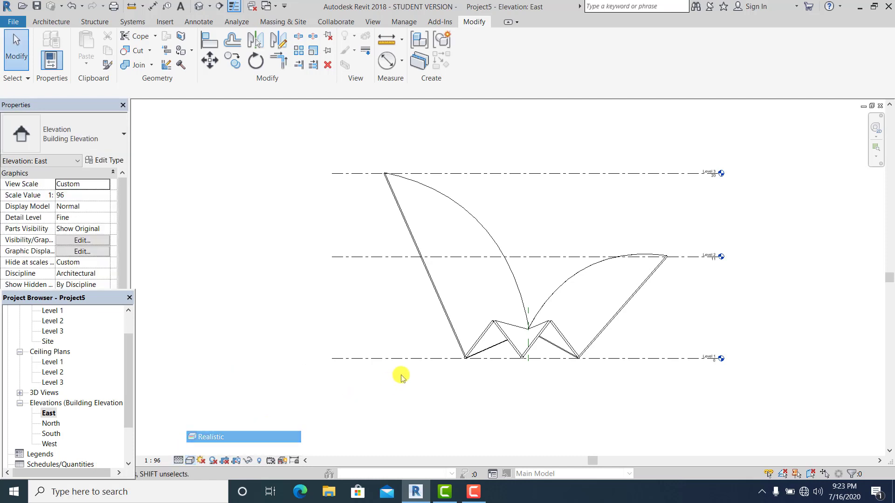
pyautogui.click(199, 434)
pyautogui.moveTo(432, 379); pyautogui.dragTo(406, 396, button='middle')
pyautogui.scroll(1, 461, 362)
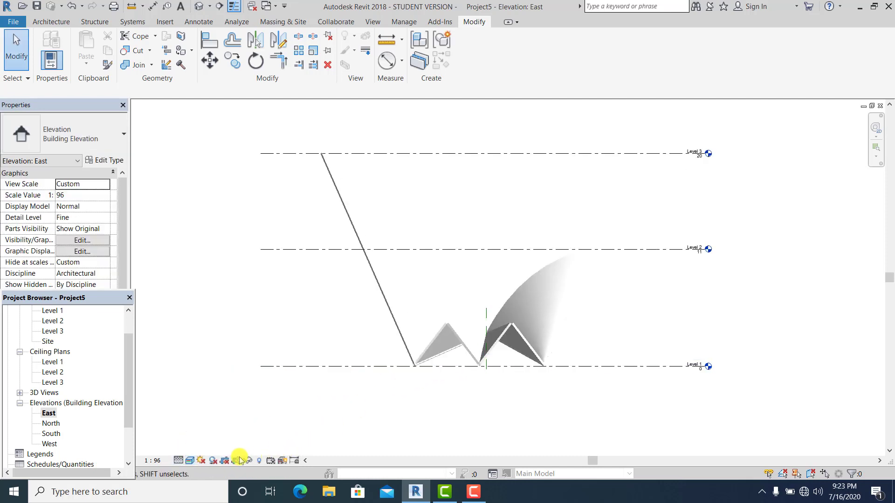
pyautogui.click(214, 461)
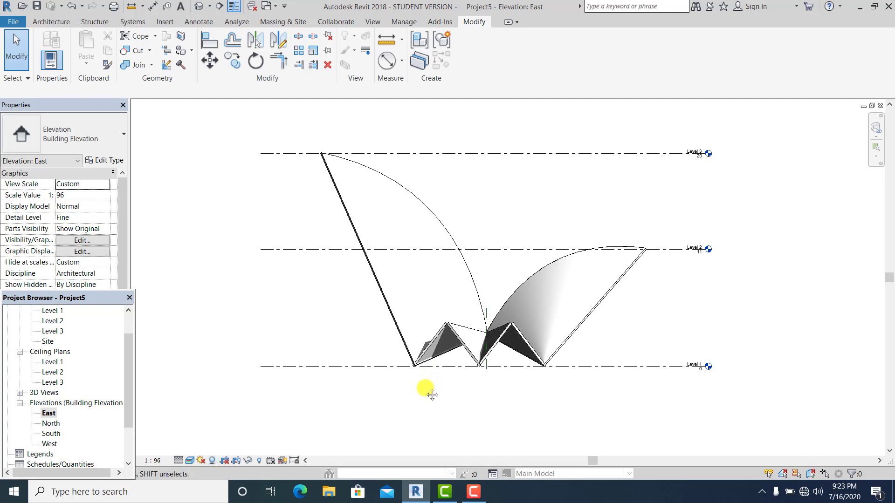
pyautogui.moveTo(429, 399); pyautogui.dragTo(412, 358, button='middle')
pyautogui.scroll(1, 425, 393)
# Step: In the Site floor plan, create a rectangular Generic - 12" floor on Level 1, about 66 by 73, around the shells
pyautogui.doubleClick(47, 342)
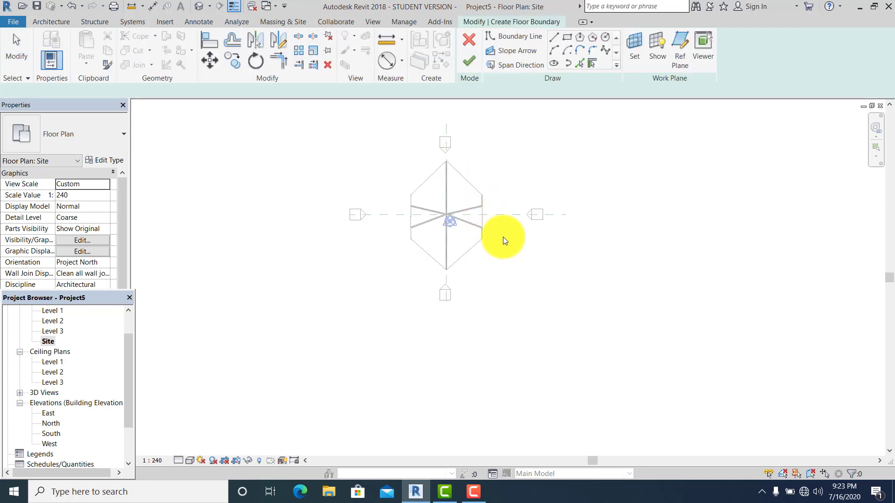
pyautogui.scroll(-2, 505, 237)
pyautogui.moveTo(504, 237); pyautogui.dragTo(522, 227, button='middle')
pyautogui.click(567, 37)
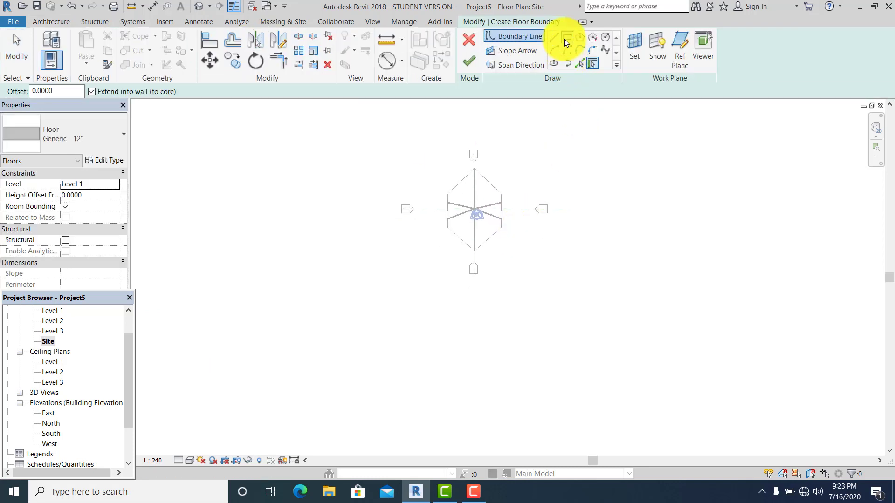
pyautogui.scroll(-1, 556, 262)
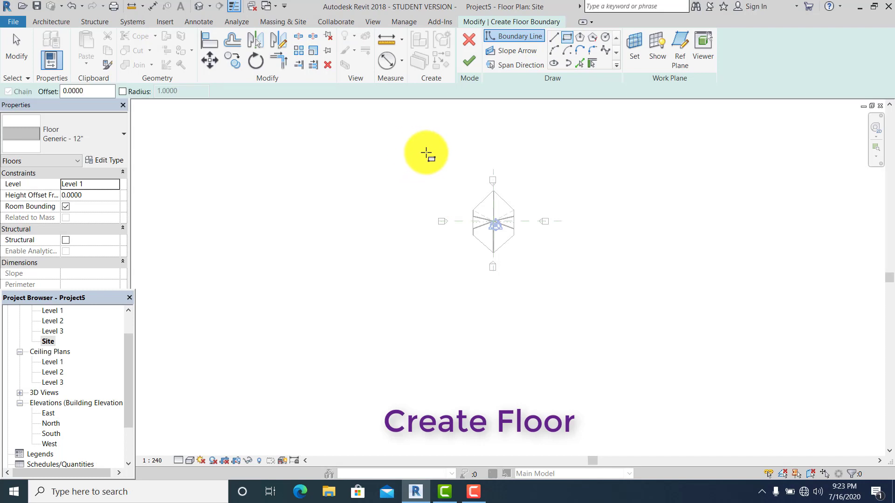
pyautogui.click(426, 153)
pyautogui.click(561, 301)
pyautogui.click(17, 51)
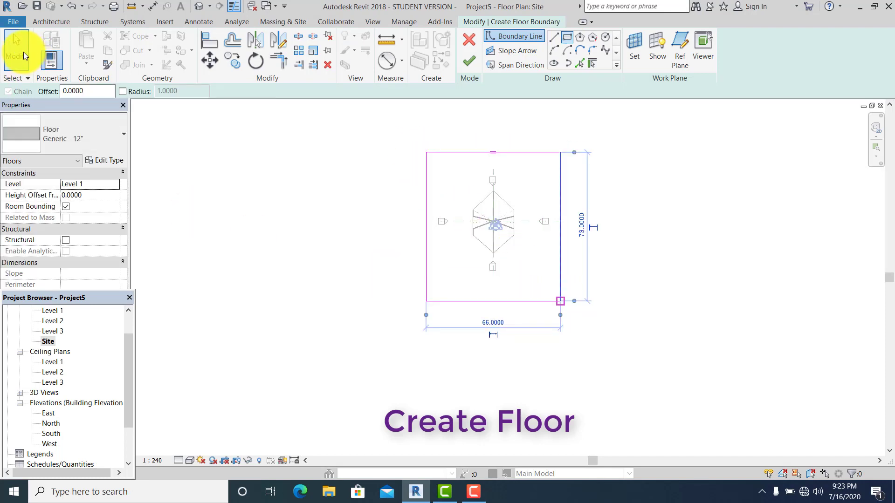
pyautogui.click(470, 60)
pyautogui.click(692, 259)
# Step: Assign the Concrete Masonry Units material to the structure layer of the floor's type and apply the change
pyautogui.scroll(1, 622, 263)
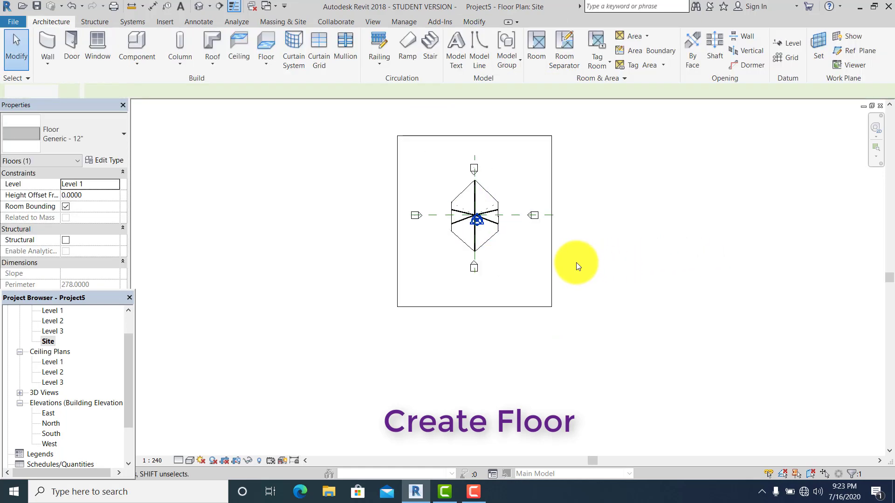
pyautogui.click(556, 255)
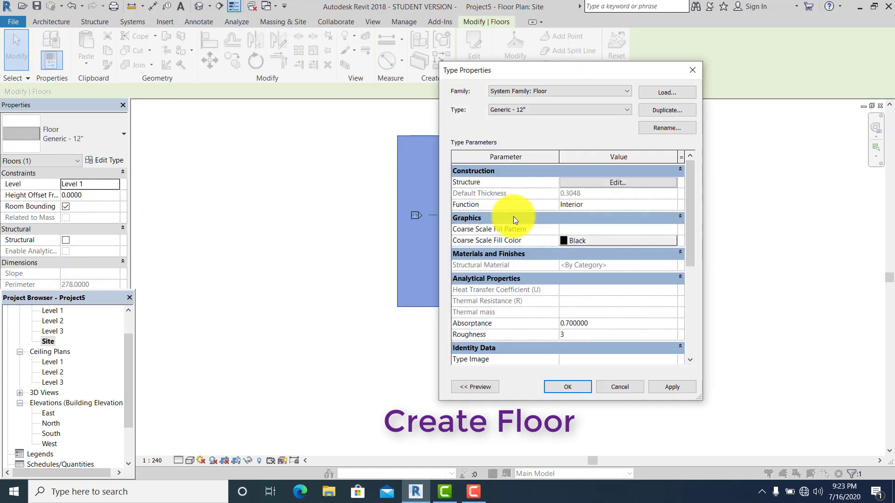
pyautogui.click(624, 181)
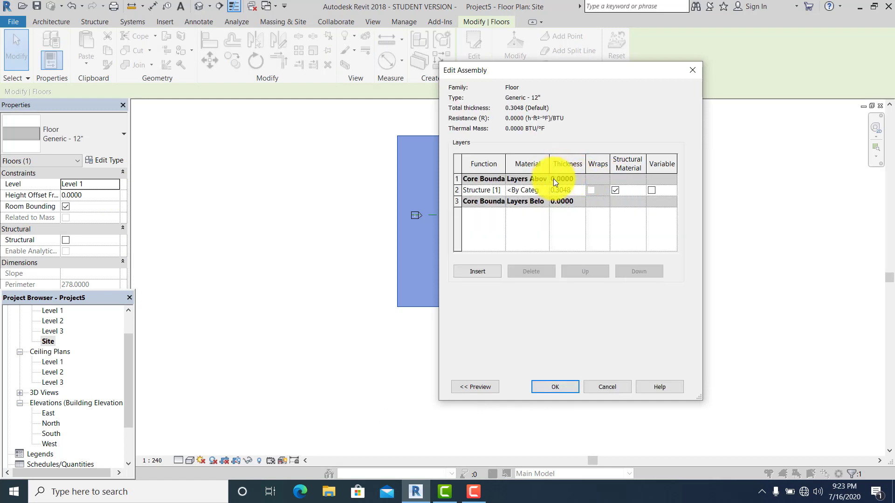
pyautogui.click(545, 189)
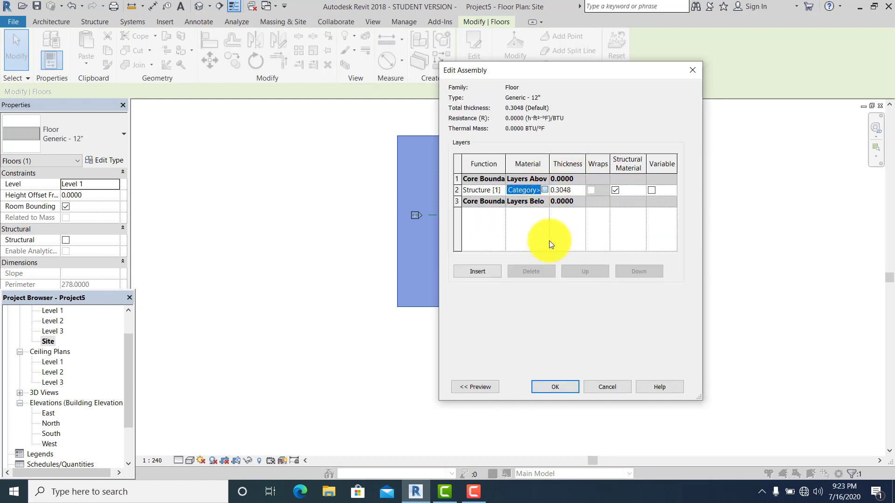
pyautogui.click(545, 191)
pyautogui.scroll(1, 434, 140)
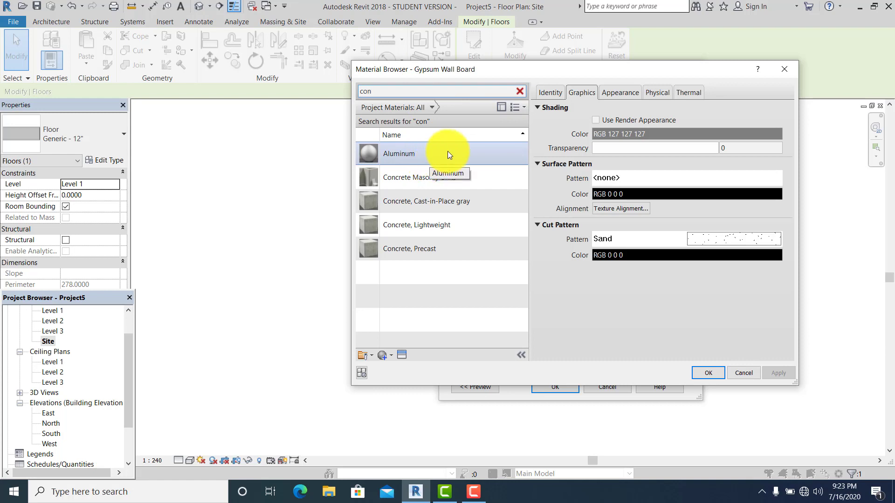
pyautogui.doubleClick(438, 181)
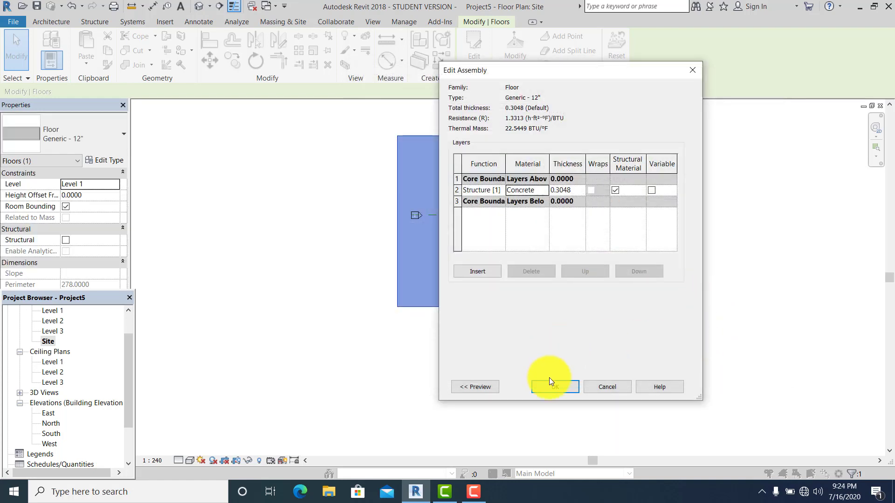
pyautogui.click(577, 387)
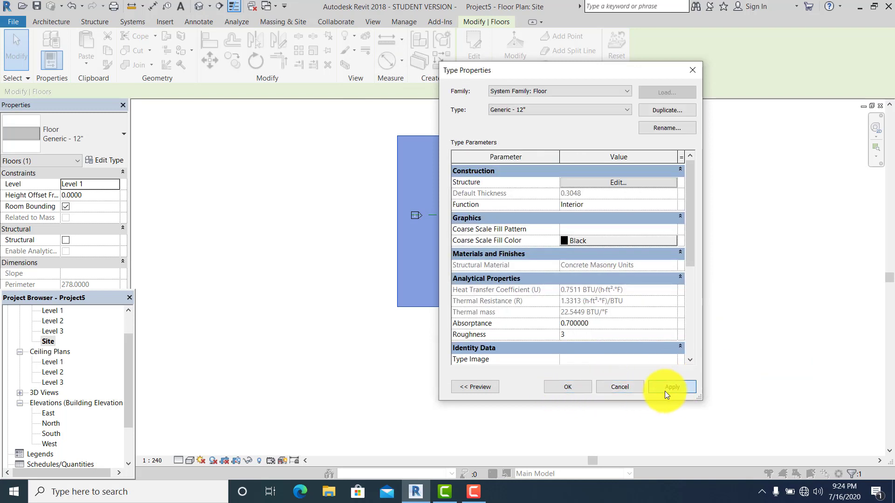
pyautogui.click(567, 392)
pyautogui.click(646, 355)
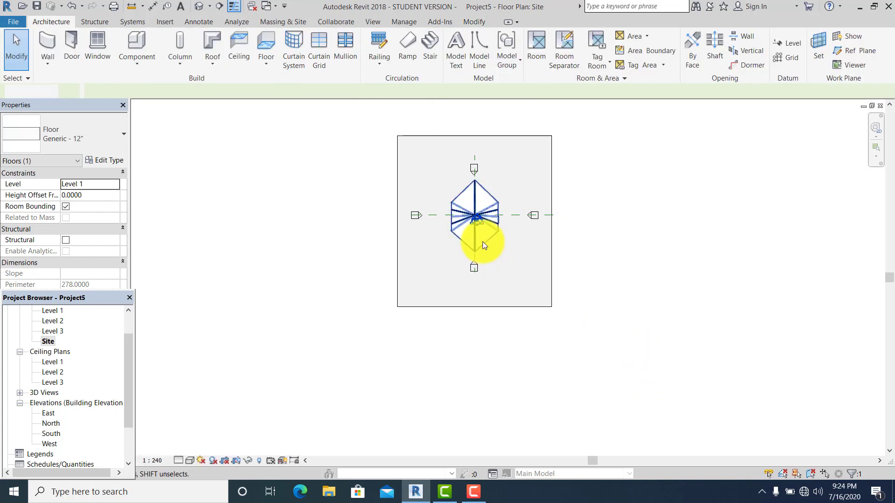
# Step: Place a perspective camera at 1.75 above Level 1, east of the floor and aimed west across the shells
pyautogui.scroll(2, 485, 240)
pyautogui.scroll(2, 645, 260)
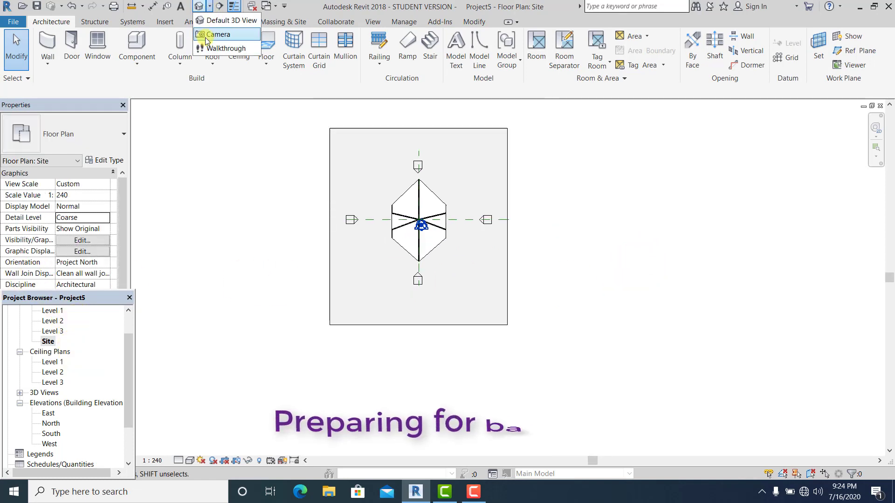
pyautogui.click(208, 36)
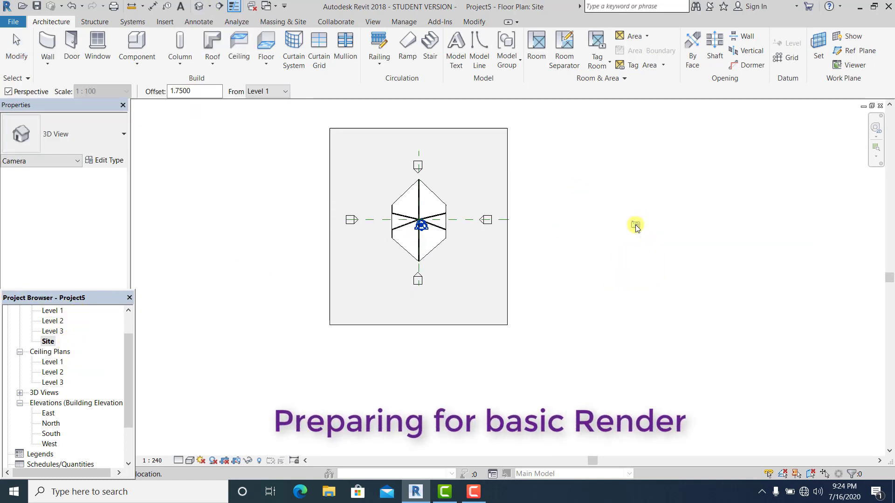
pyautogui.click(375, 220)
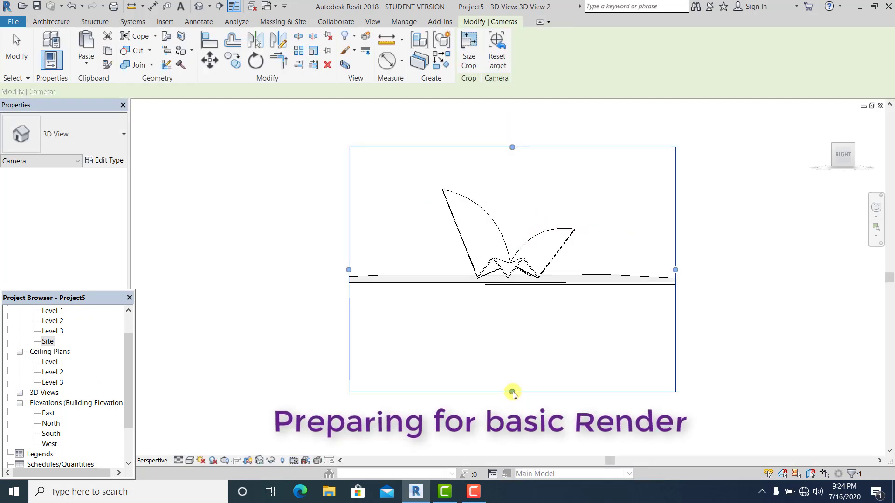
# Step: Tighten the camera view's crop region on all four sides to frame the shells with a strip of floor beneath
pyautogui.moveTo(513, 393); pyautogui.dragTo(513, 283)
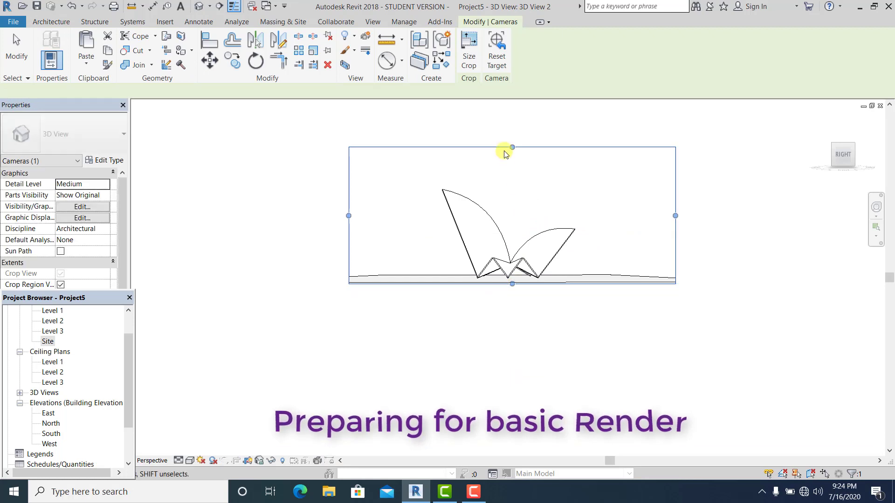
pyautogui.moveTo(512, 148); pyautogui.dragTo(512, 184)
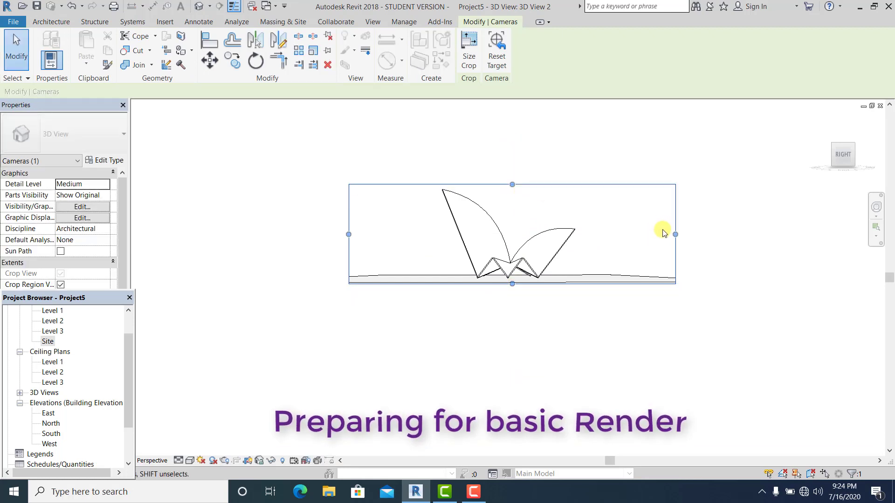
pyautogui.moveTo(675, 235); pyautogui.dragTo(595, 234)
pyautogui.moveTo(348, 241); pyautogui.dragTo(421, 234)
pyautogui.scroll(4, 522, 273)
pyautogui.scroll(-4, 508, 256)
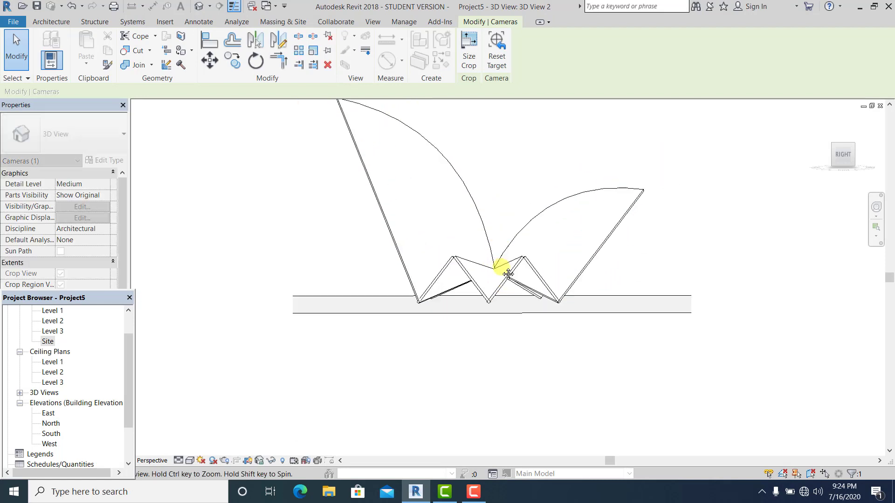
# Step: Display the camera view at Fine detail level in the Realistic visual style with shadows turned on
pyautogui.click(190, 461)
pyautogui.click(202, 437)
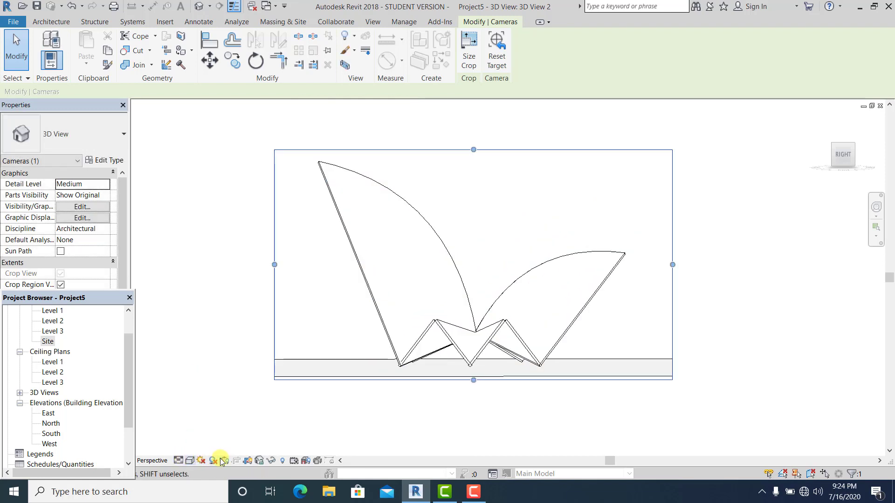
pyautogui.click(189, 449)
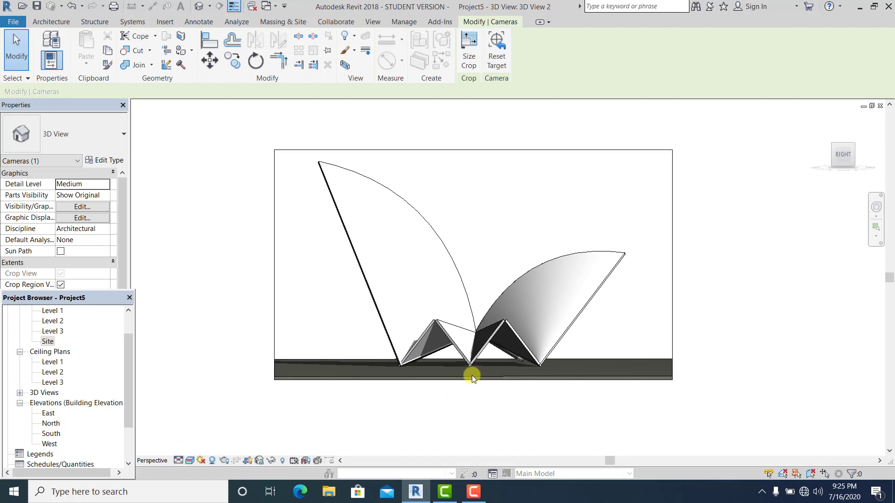
pyautogui.moveTo(498, 345)
pyautogui.mouseDown(button='middle')
pyautogui.moveTo(476, 360)
pyautogui.moveTo(485, 351)
pyautogui.mouseUp(button='middle')
pyautogui.scroll(1, 477, 360)
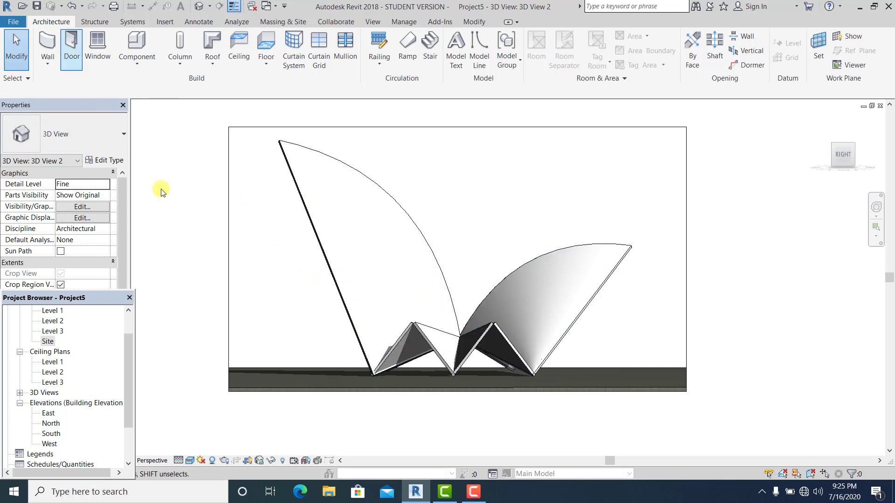
# Step: Render the camera view at Best quality with the Sky: Very Few Clouds background
pyautogui.press('r')
pyautogui.press('r')
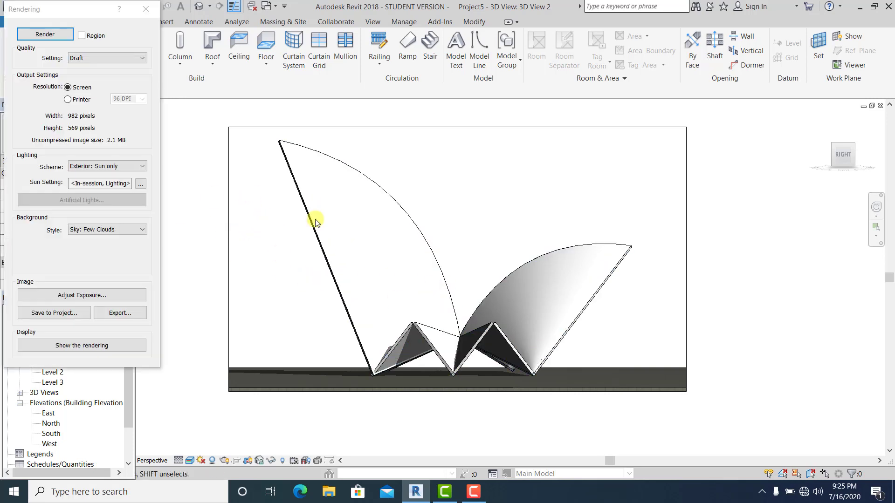
pyautogui.click(96, 61)
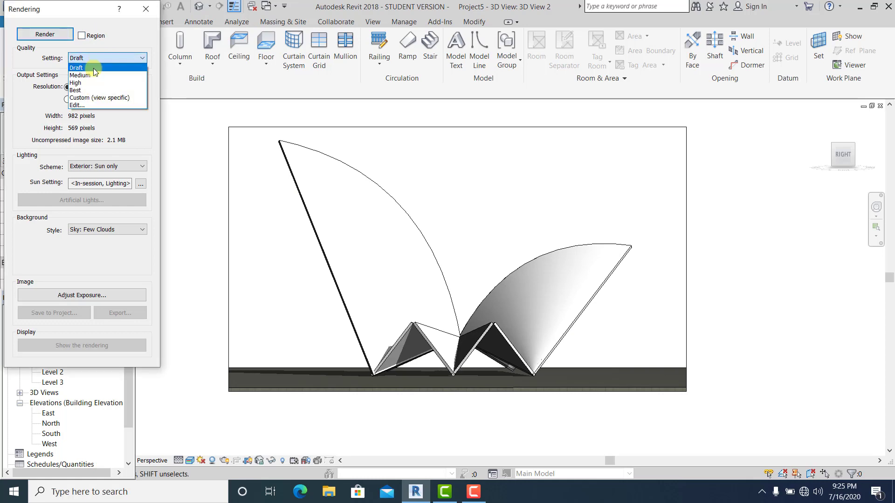
pyautogui.click(107, 91)
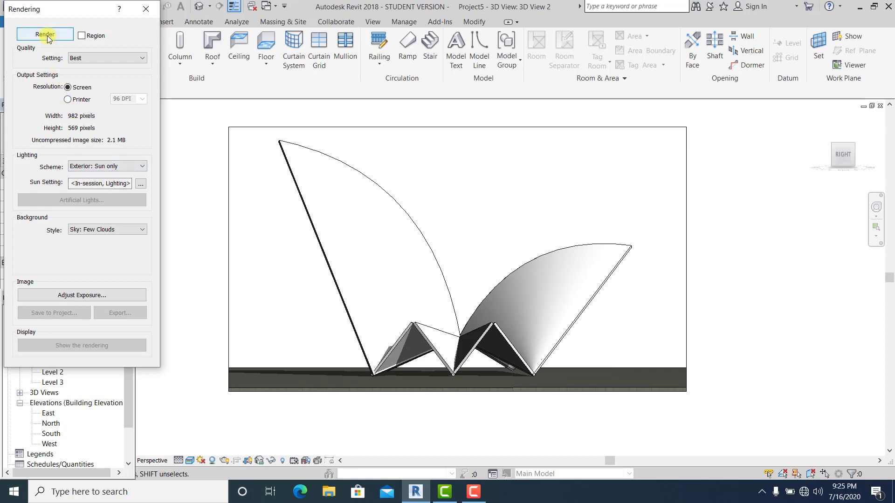
pyautogui.click(115, 231)
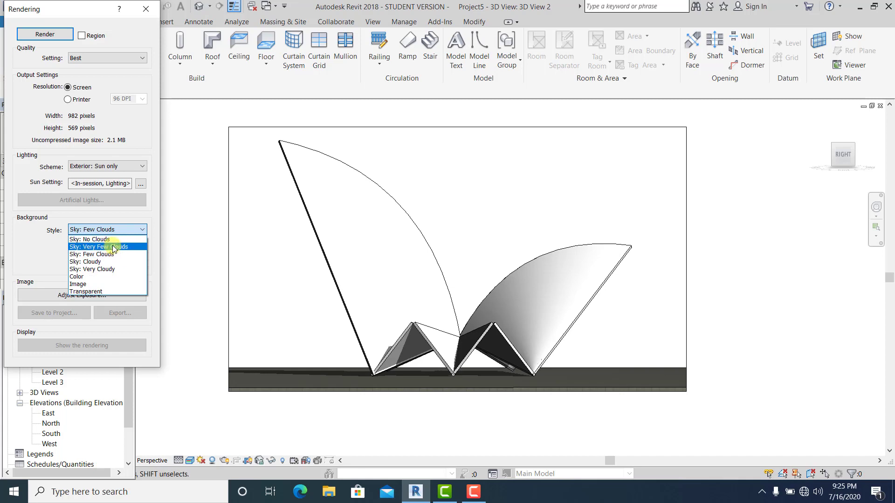
pyautogui.click(114, 248)
pyautogui.click(46, 34)
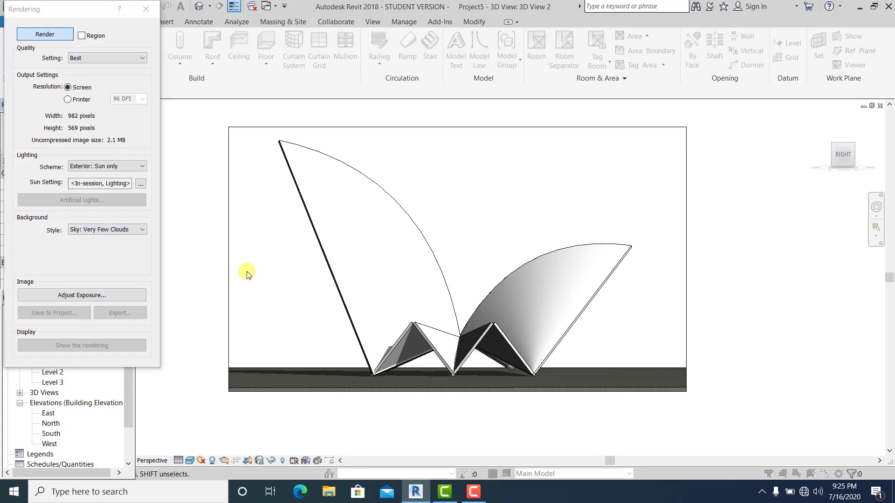